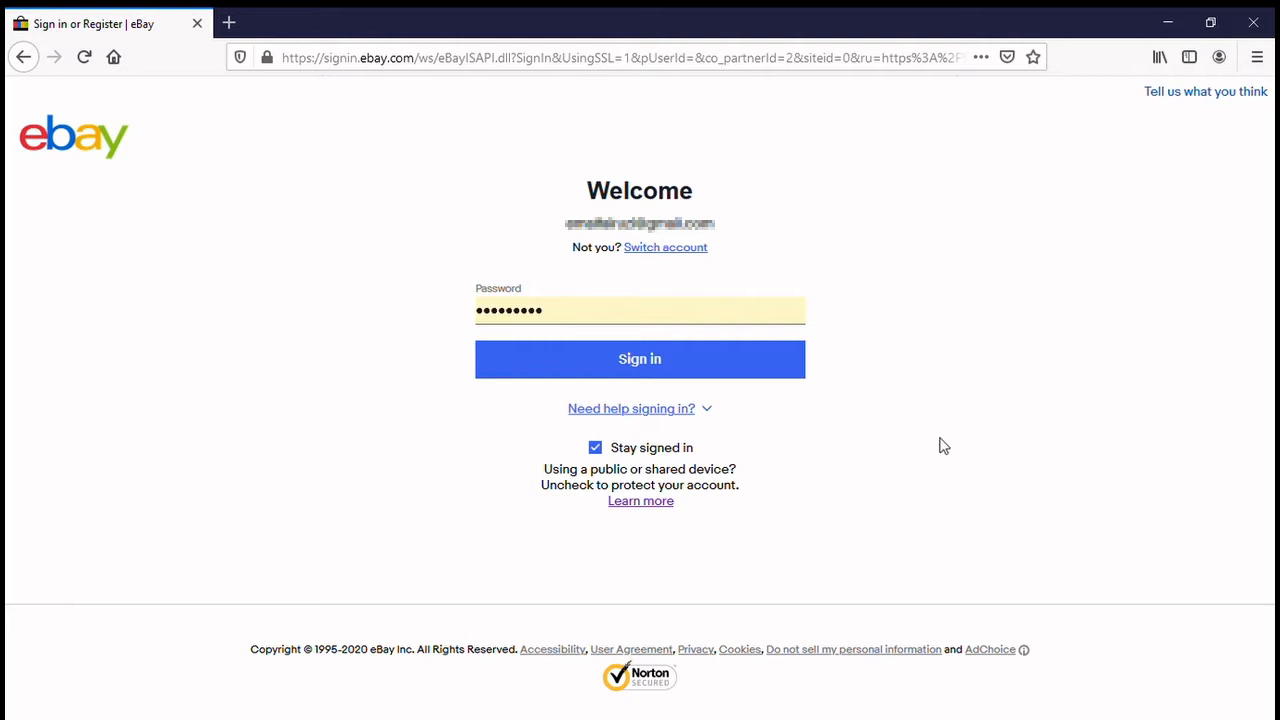
# Sign in to the eBay account with the prefilled password and open the page for selling an item.
pyautogui.click(655, 369)
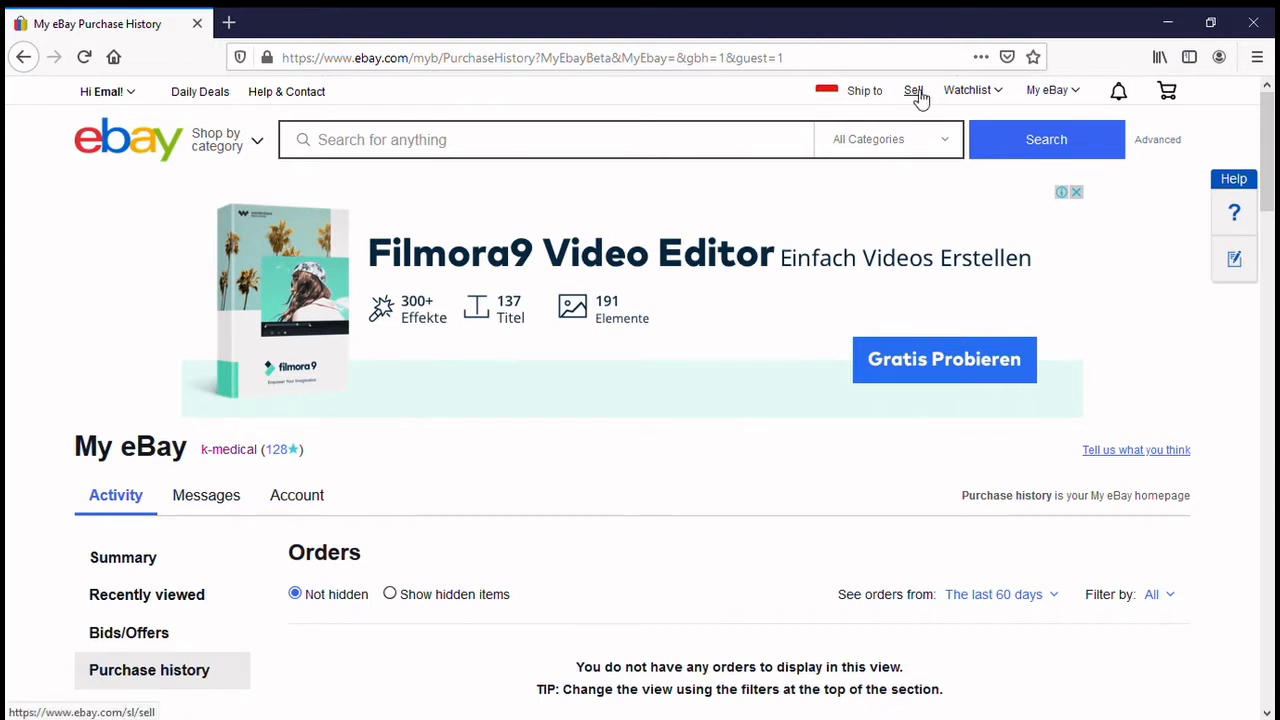
pyautogui.click(914, 91)
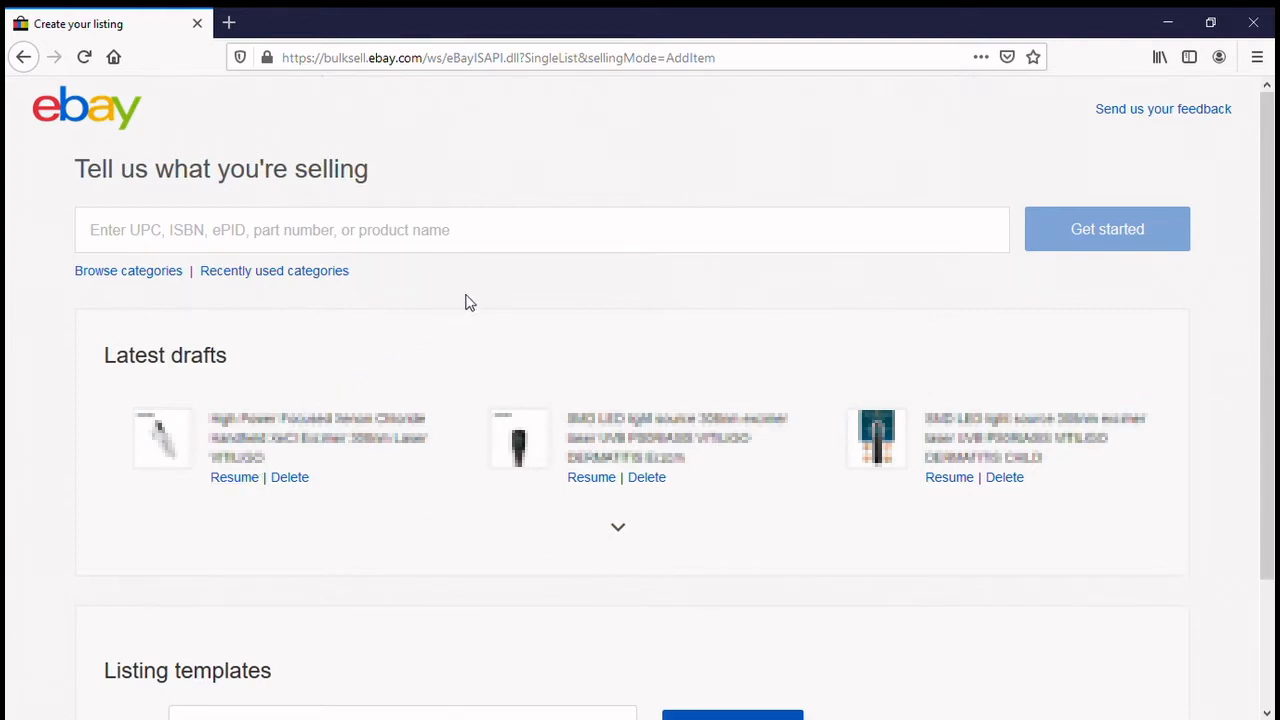
# Look up "transformer" as the item to sell and choose the category Toys & Hobbies > Action Figures > Transformers & Robots.
pyautogui.click(312, 237)
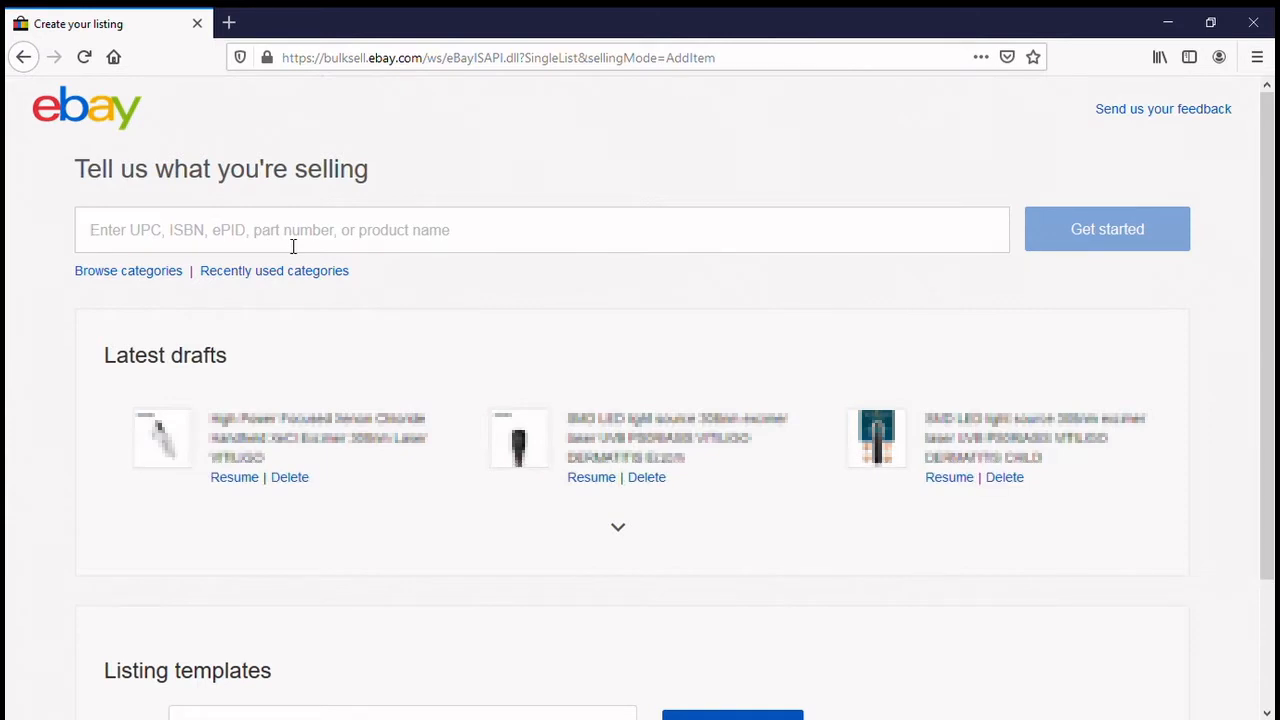
pyautogui.write('t')
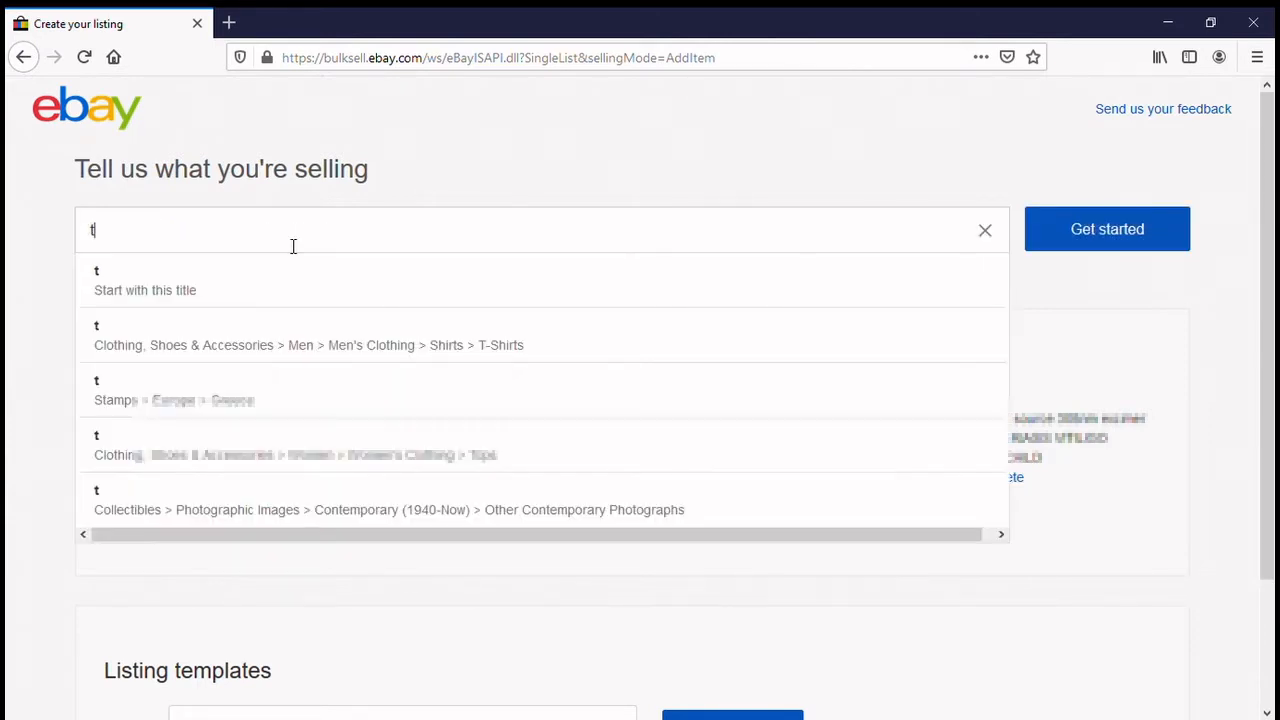
pyautogui.write('ransforem')
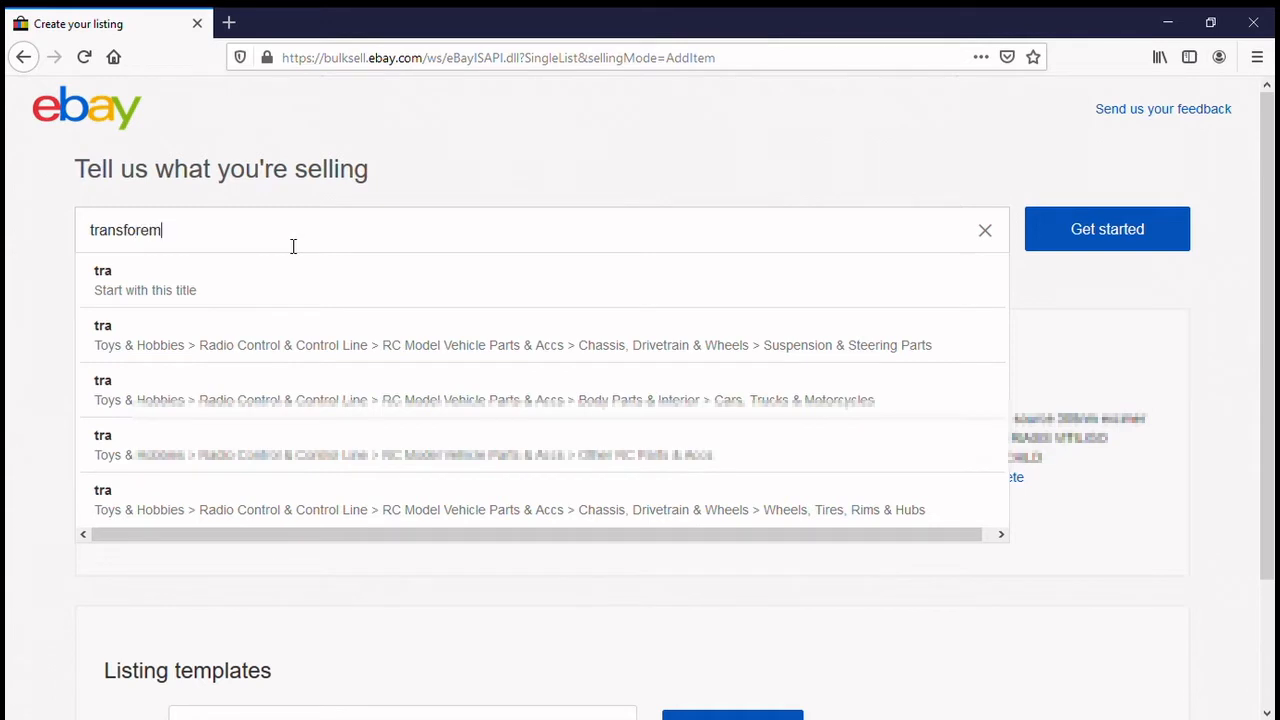
pyautogui.press('BackSpace')
pyautogui.press('BackSpace')
pyautogui.press('BackSpace')
pyautogui.write('rmer')
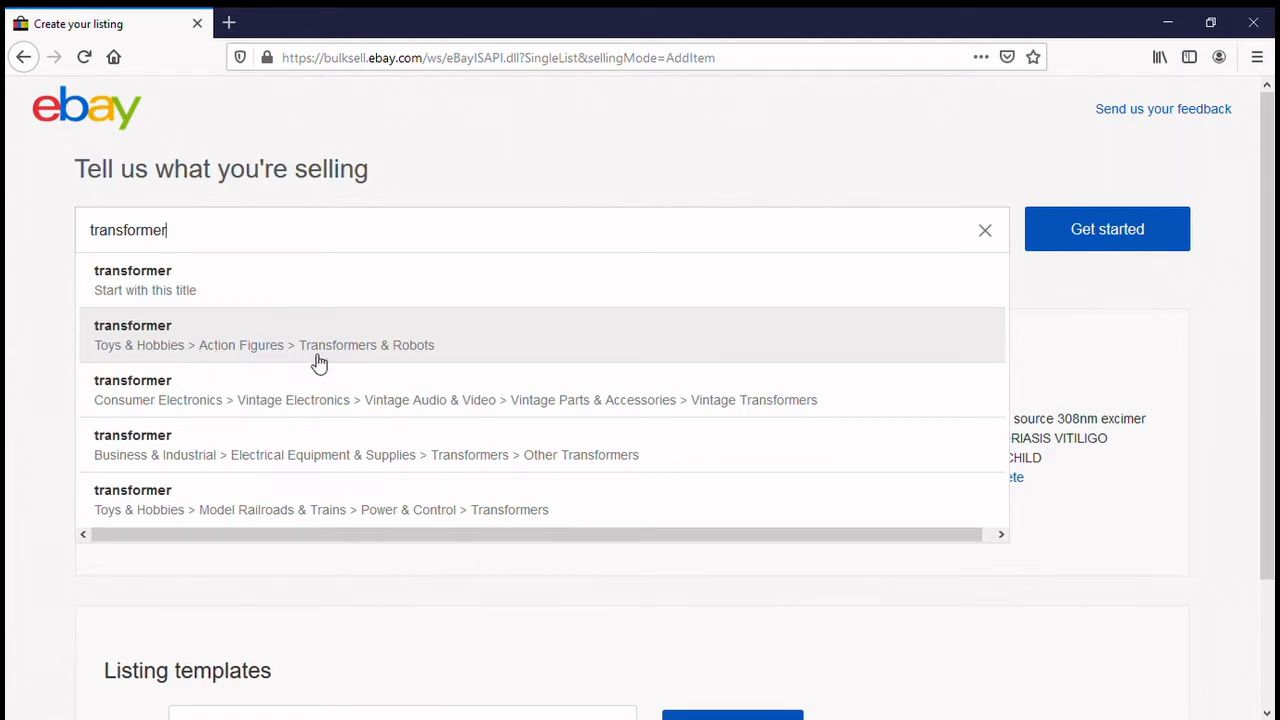
pyautogui.click(388, 347)
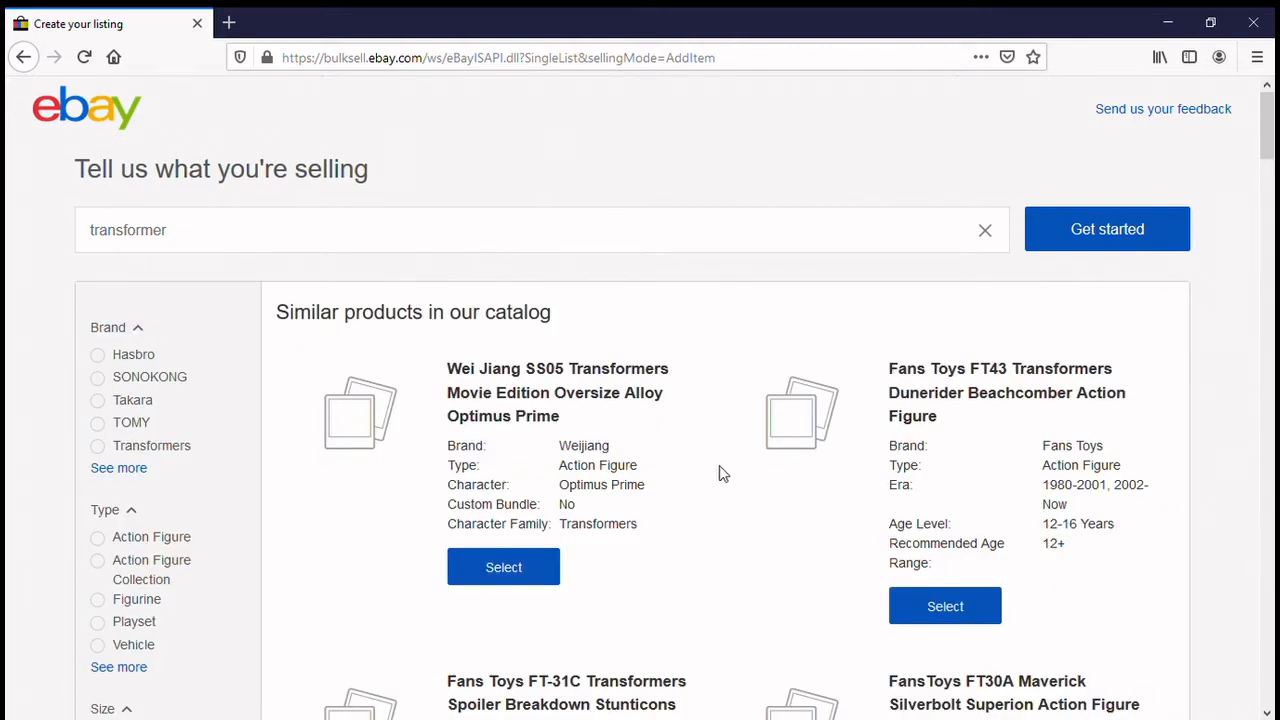
# Base the listing on the catalog product Hasbro Transformers Studio Series 48 Megatron The Ride-3D Action Figure and dismiss its product details.
pyautogui.scroll(-5, 637, 490)
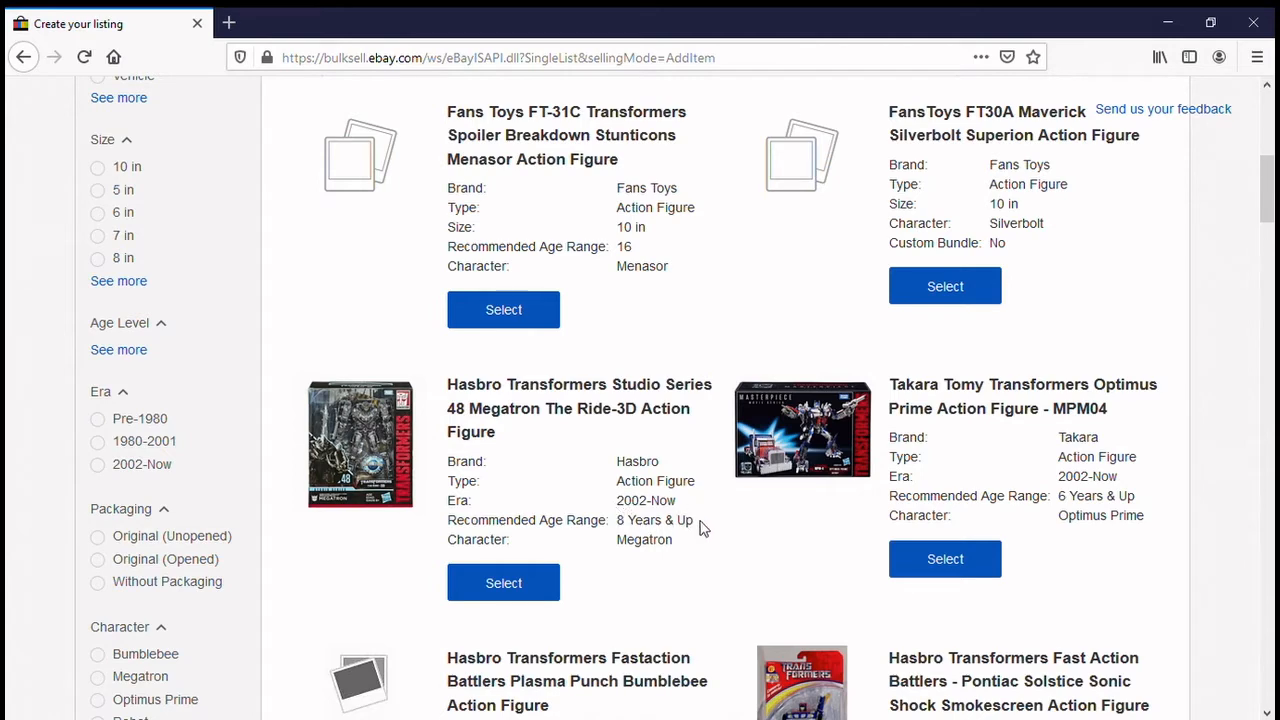
pyautogui.scroll(-1, 705, 535)
pyautogui.scroll(-1, 705, 535)
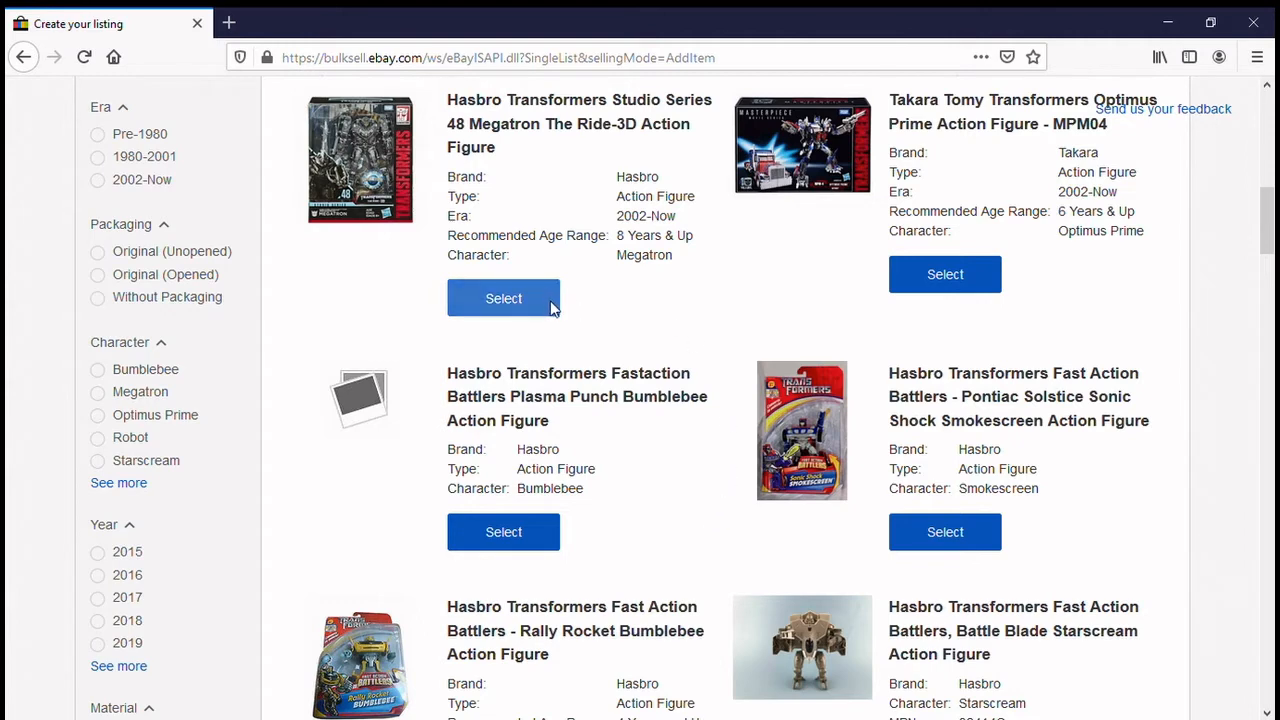
pyautogui.scroll(2, 703, 340)
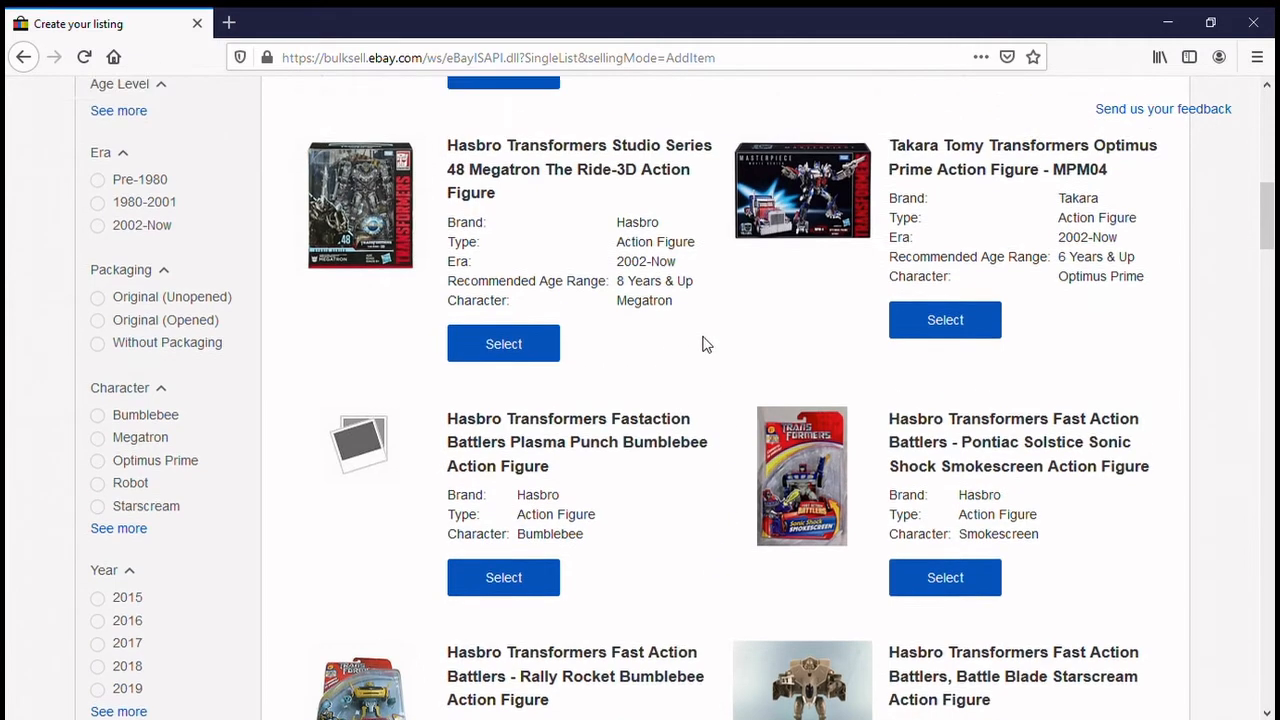
pyautogui.scroll(-1, 703, 347)
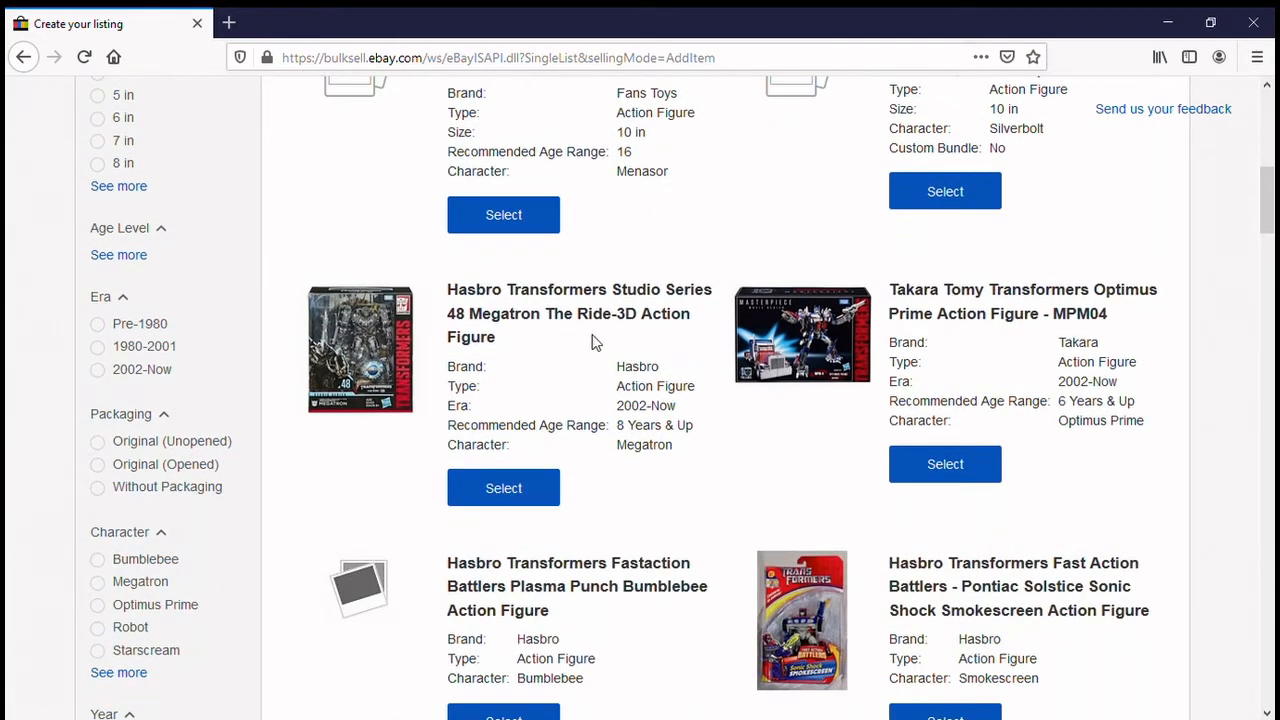
pyautogui.click(505, 487)
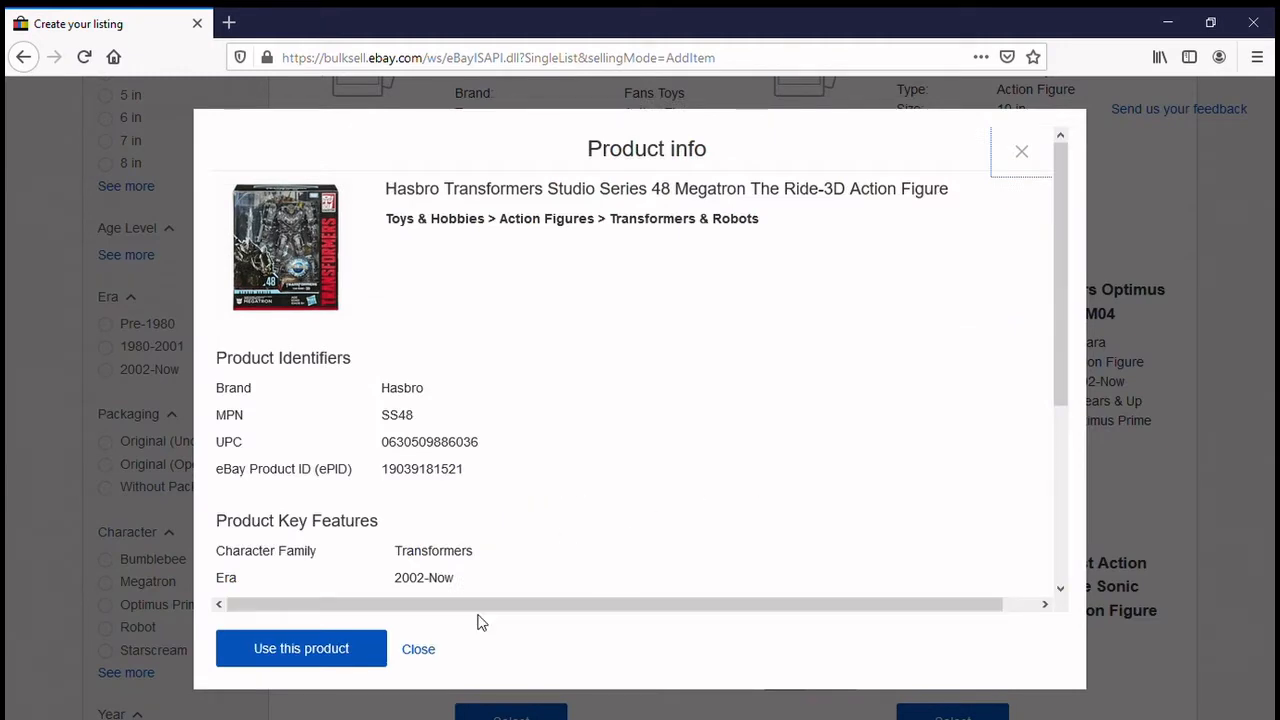
pyautogui.click(329, 649)
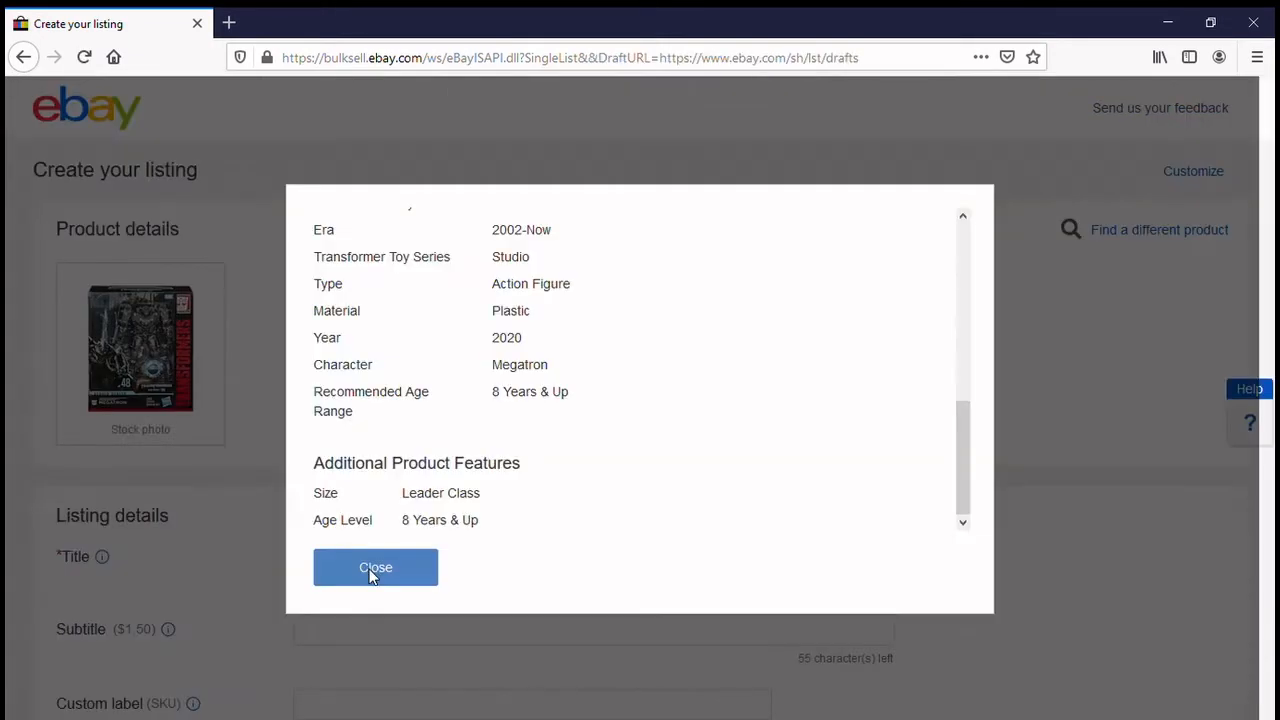
pyautogui.click(375, 568)
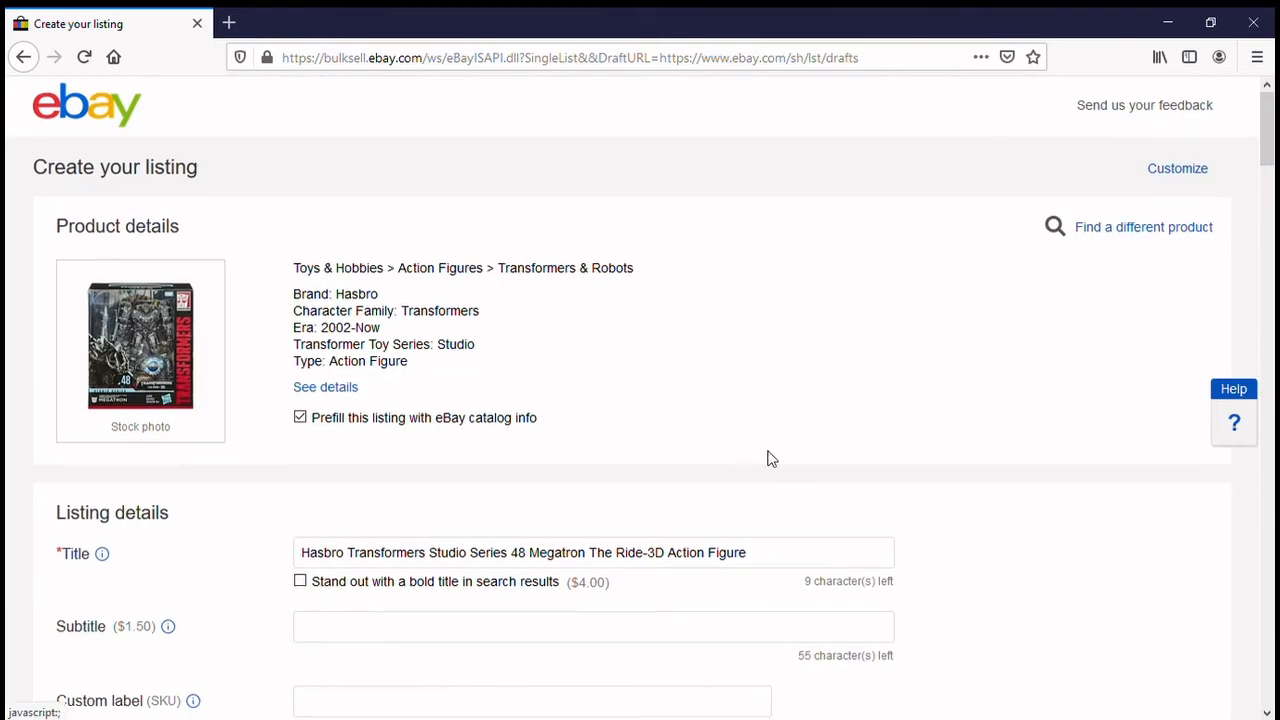
# Append the word "Original" to the end of the listing title.
pyautogui.scroll(-2, 771, 459)
pyautogui.scroll(2, 776, 461)
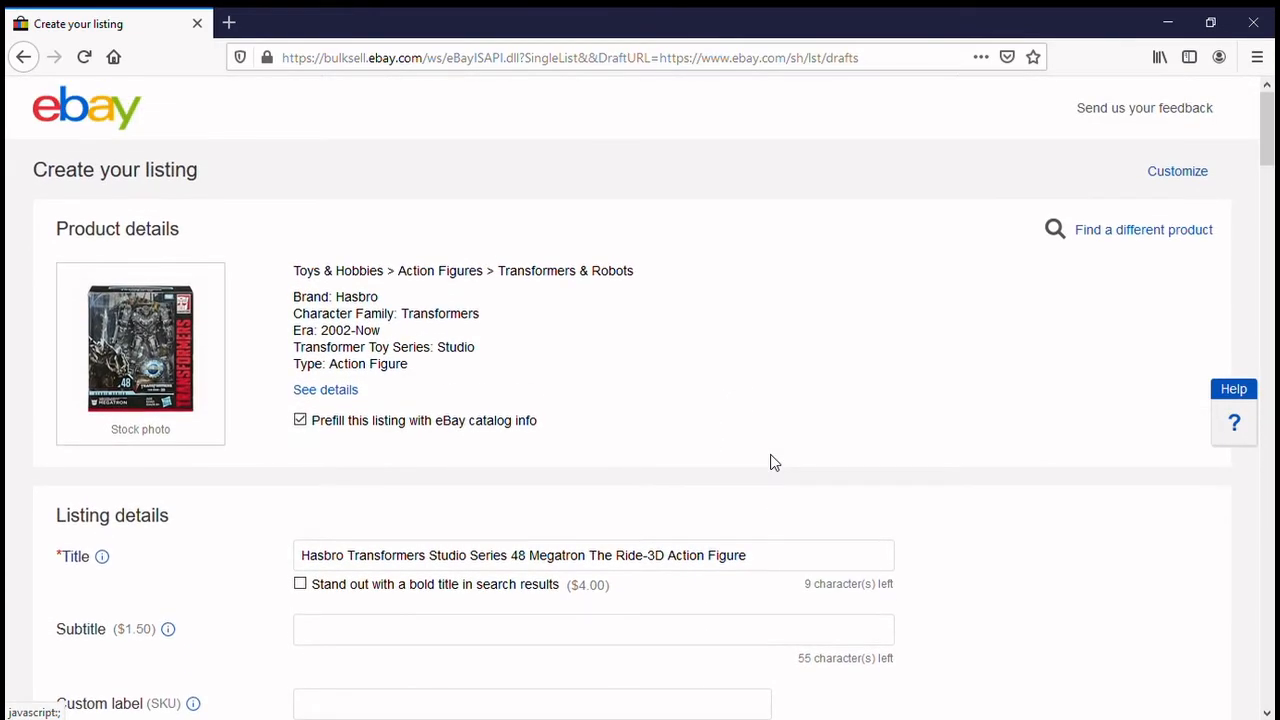
pyautogui.scroll(-3, 771, 462)
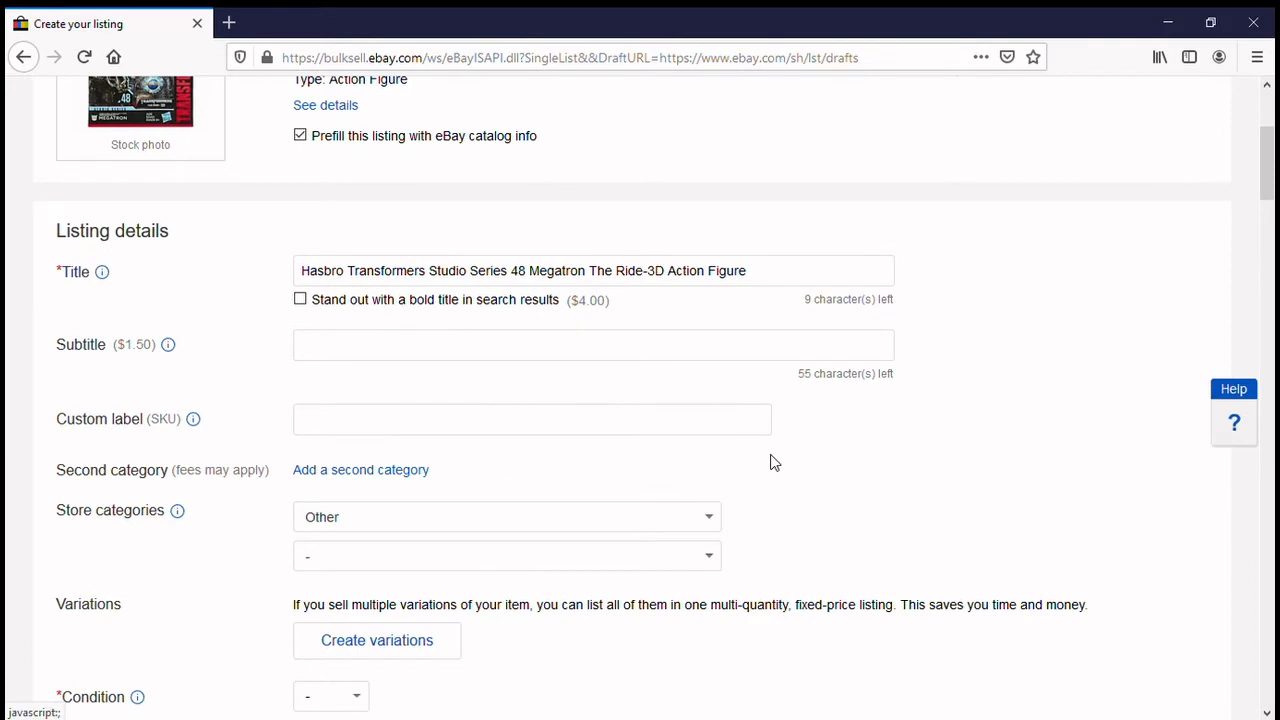
pyautogui.scroll(-1, 770, 462)
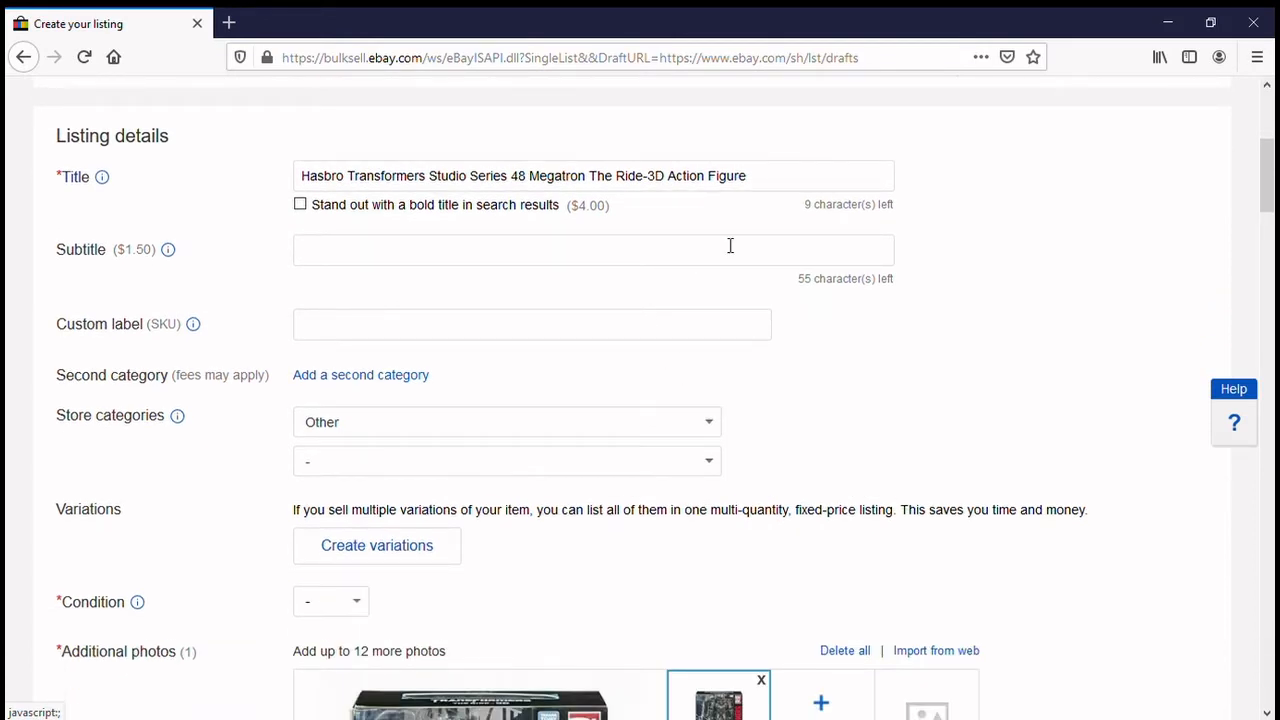
pyautogui.click(781, 180)
pyautogui.write('Original')
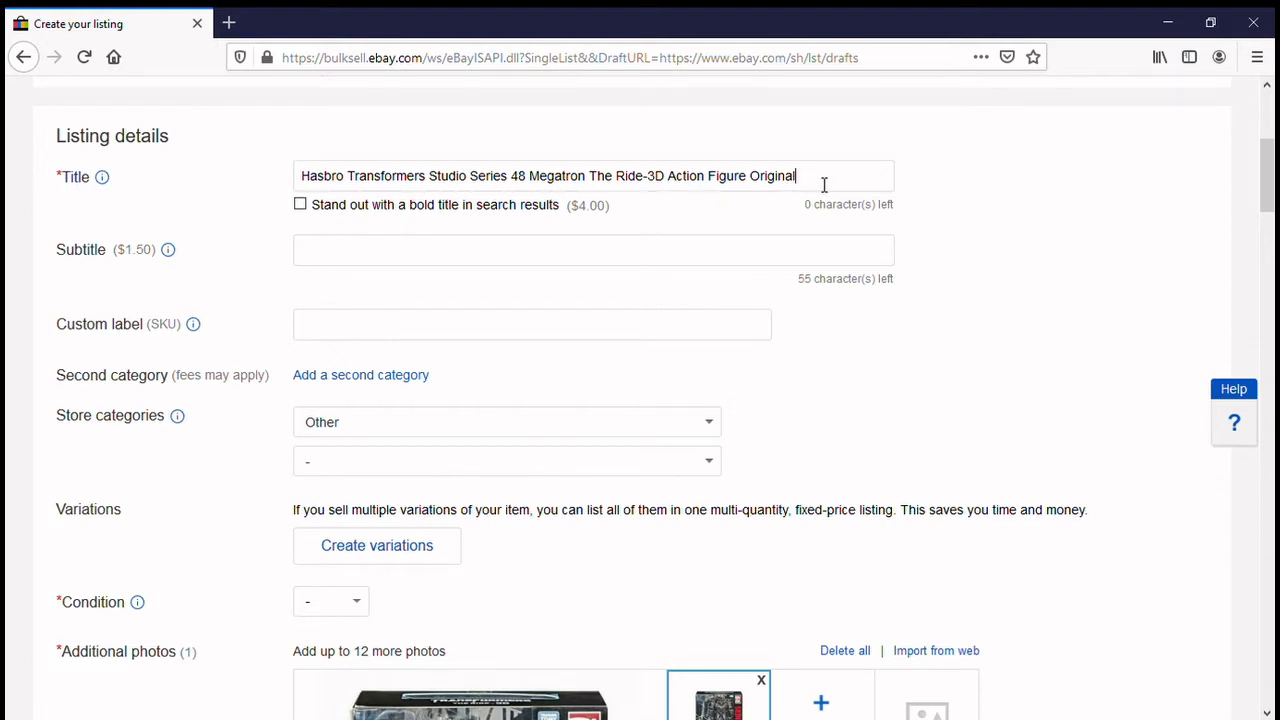
pyautogui.moveTo(824, 184); pyautogui.dragTo(762, 184)
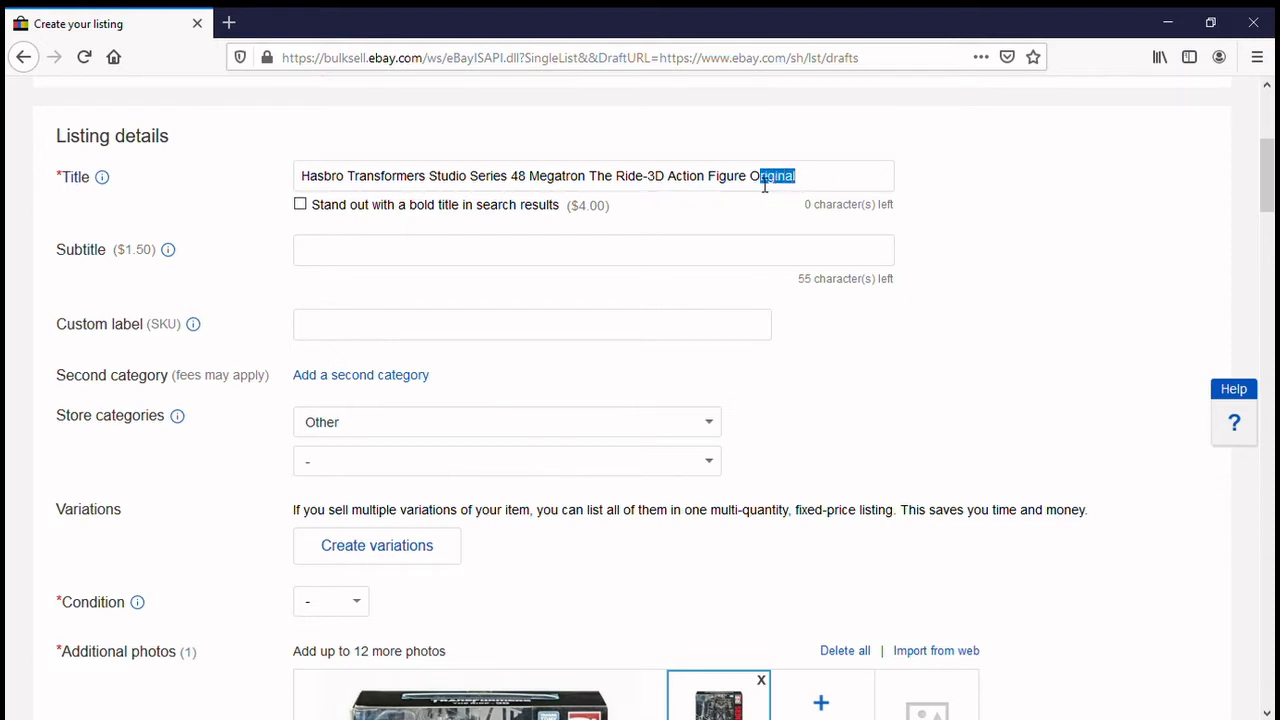
# Enable the bold title option so the listing stands out in search results.
pyautogui.click(530, 257)
pyautogui.click(302, 205)
pyautogui.press('Tab')
pyautogui.click(361, 337)
pyautogui.doubleClick(249, 381)
pyautogui.click(538, 388)
# Add a second category by searching for "electronic" and submitting Toys & Hobbies > Games > Electronic Games.
pyautogui.click(400, 380)
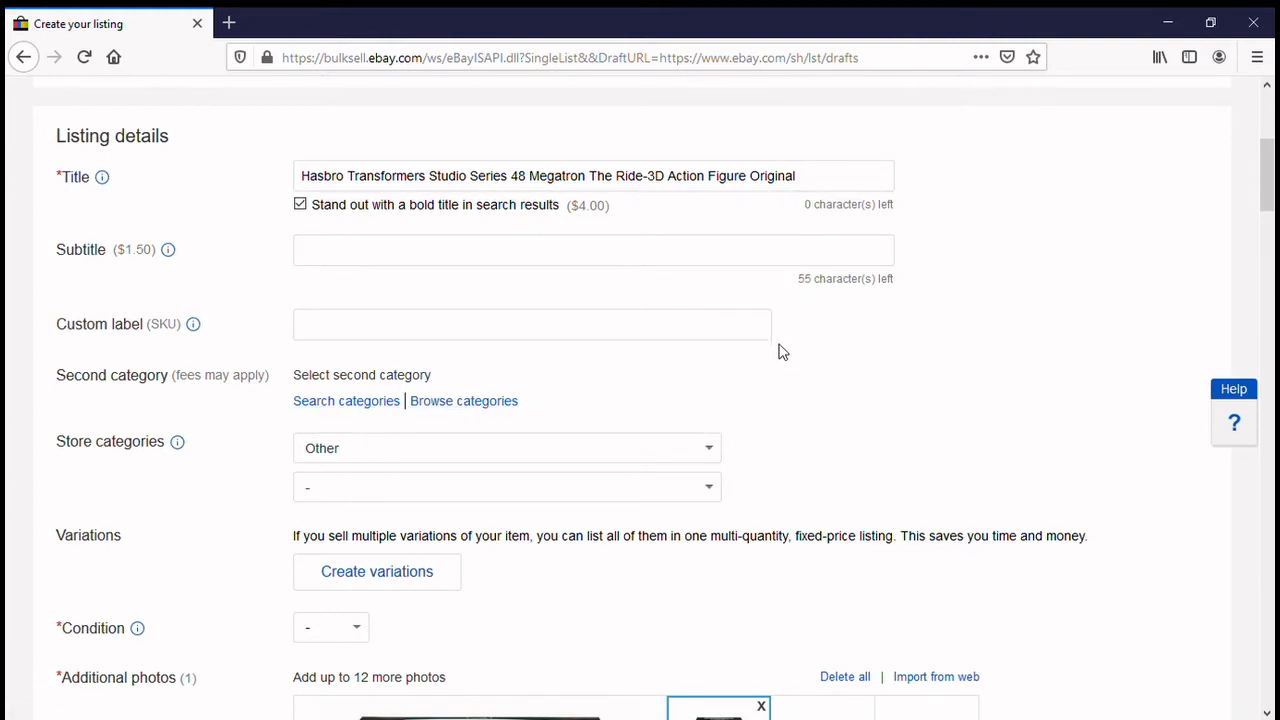
pyautogui.scroll(7, 780, 360)
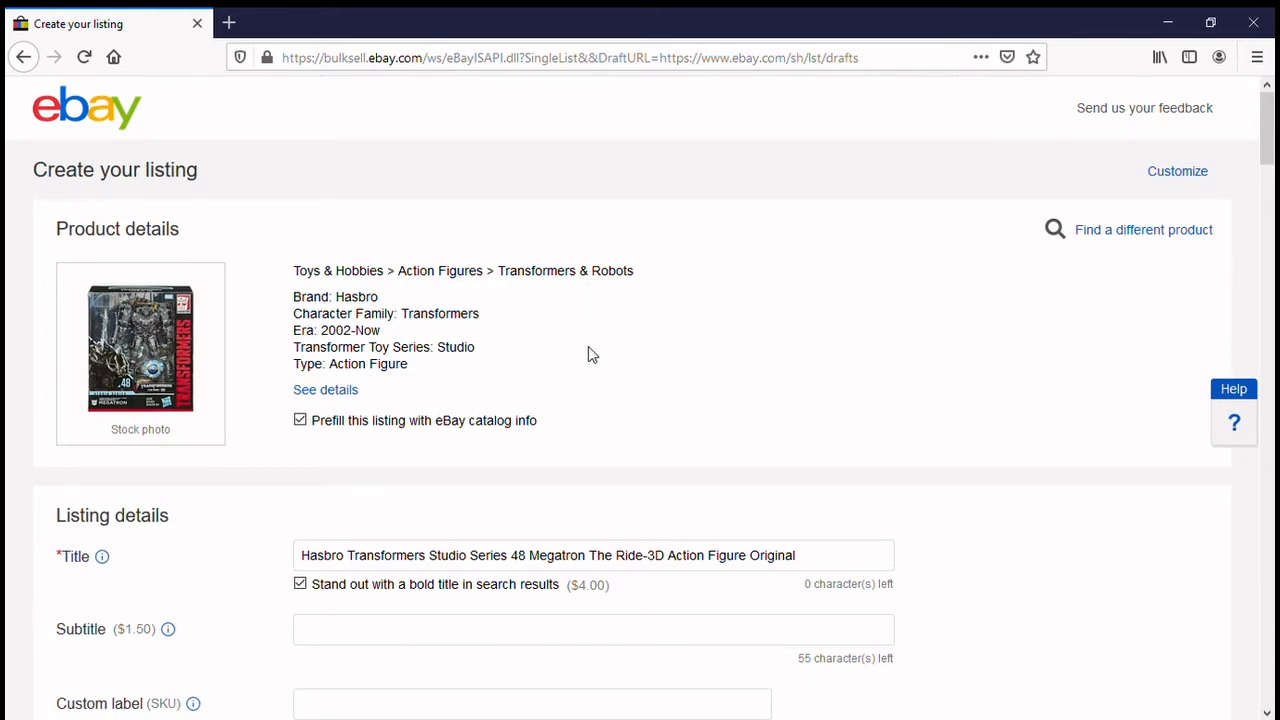
pyautogui.scroll(-5, 590, 362)
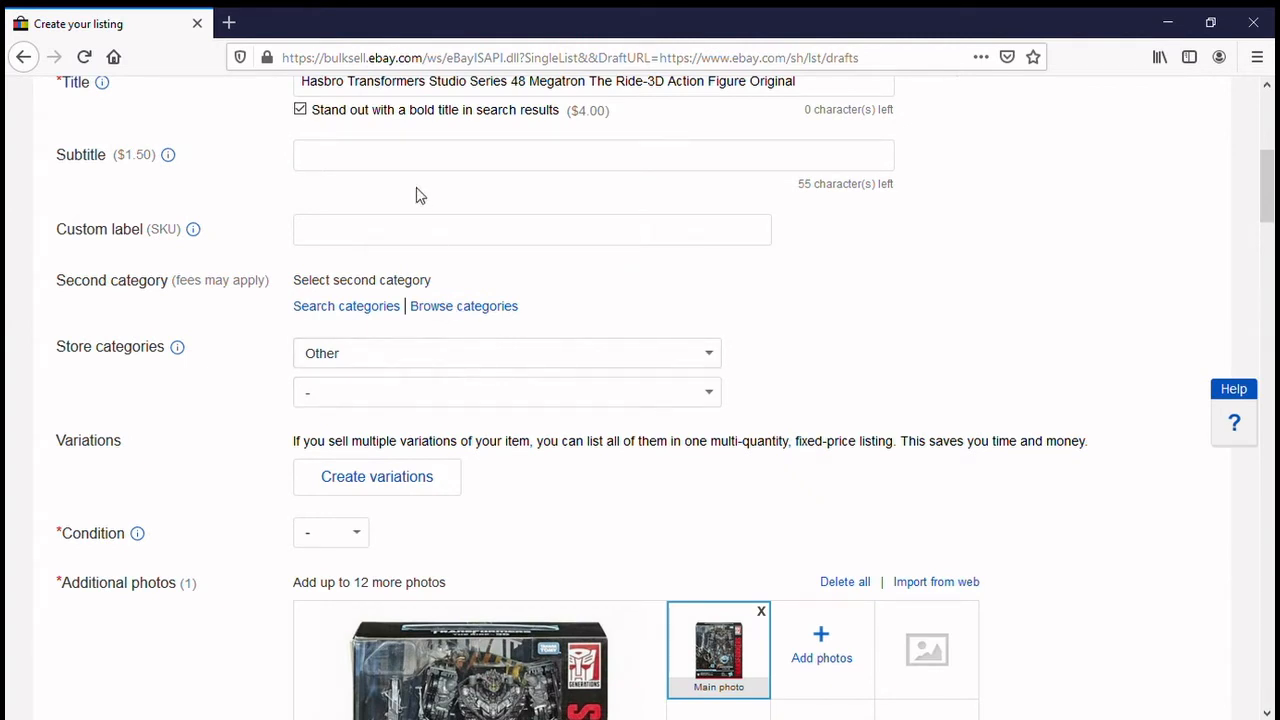
pyautogui.click(378, 308)
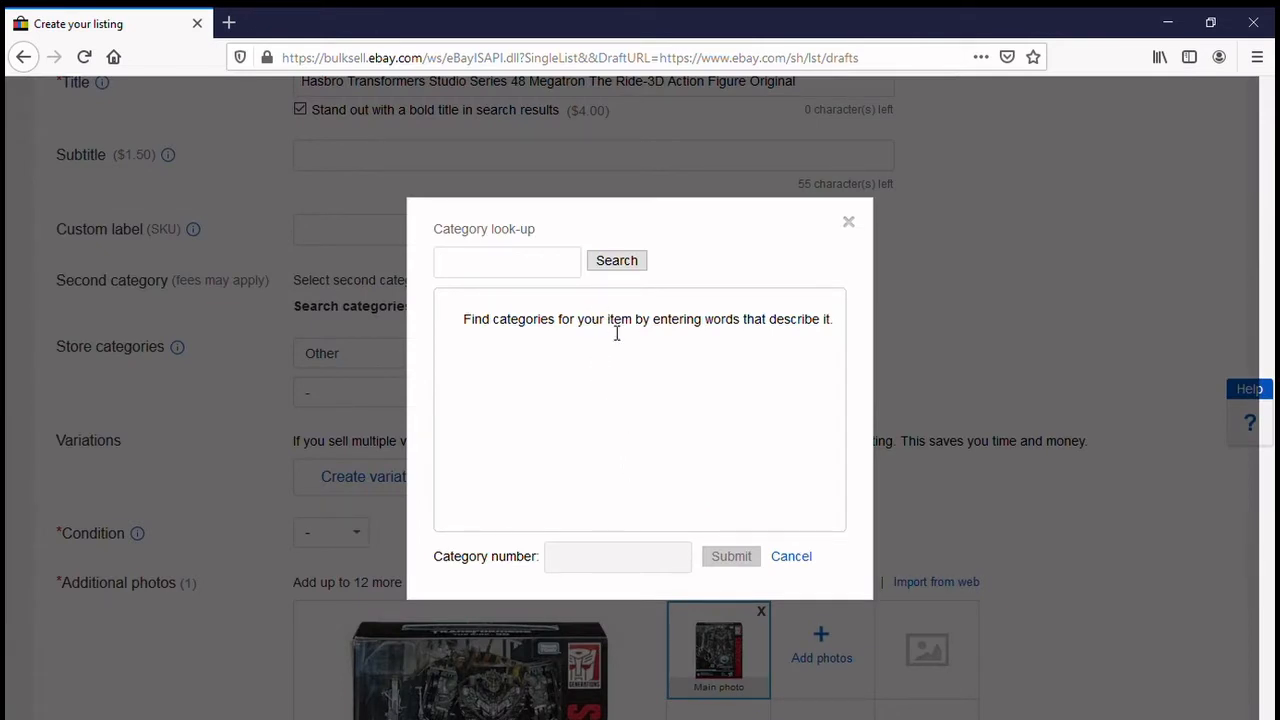
pyautogui.write('electronic')
pyautogui.click(617, 263)
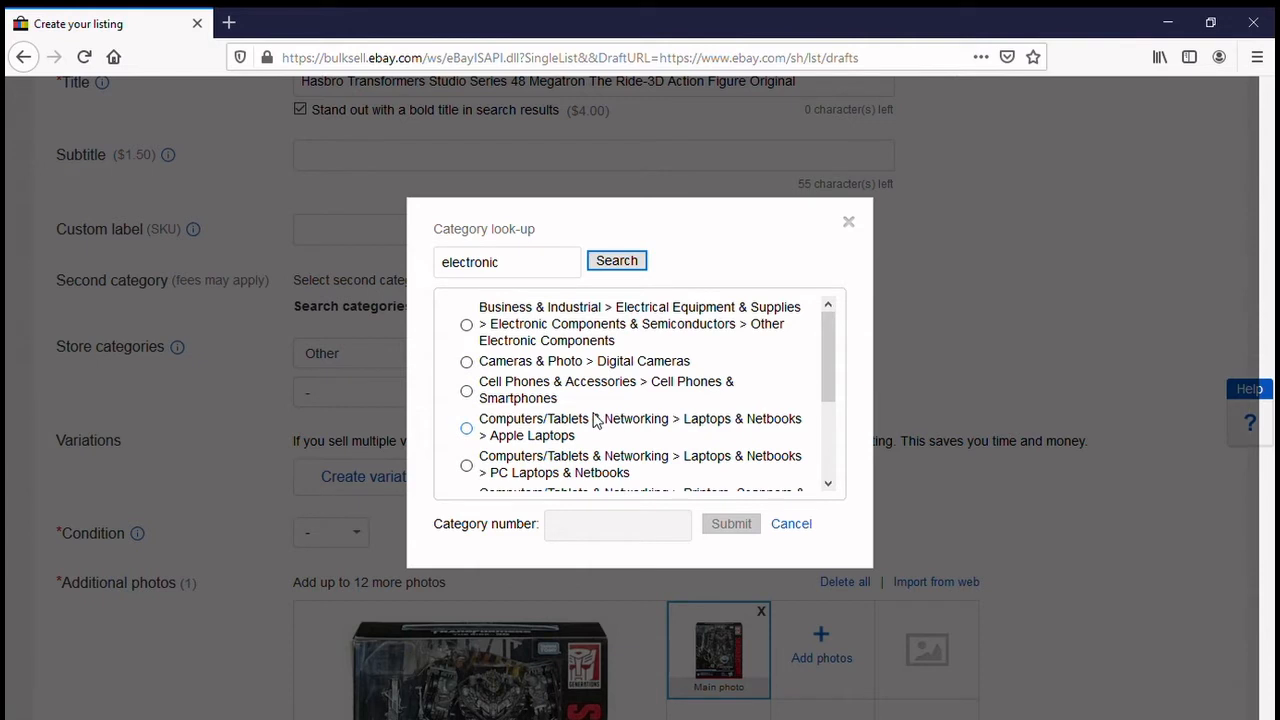
pyautogui.scroll(-2, 595, 420)
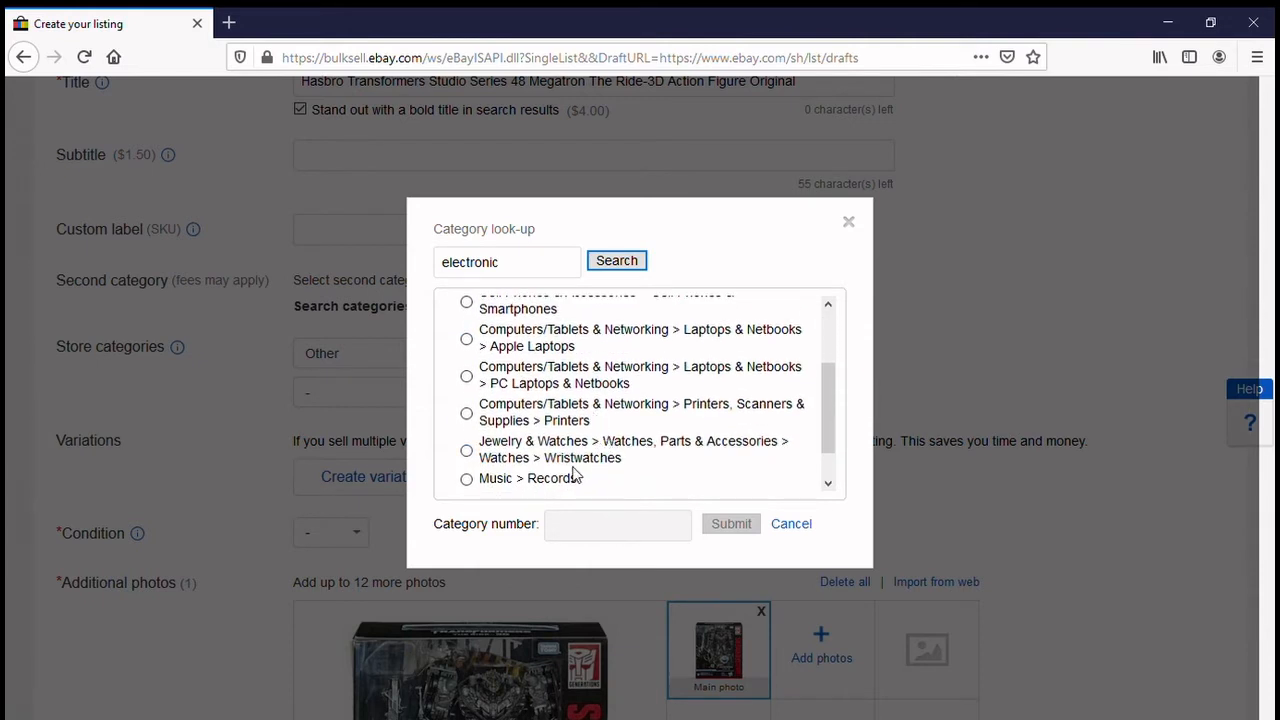
pyautogui.scroll(-1, 557, 424)
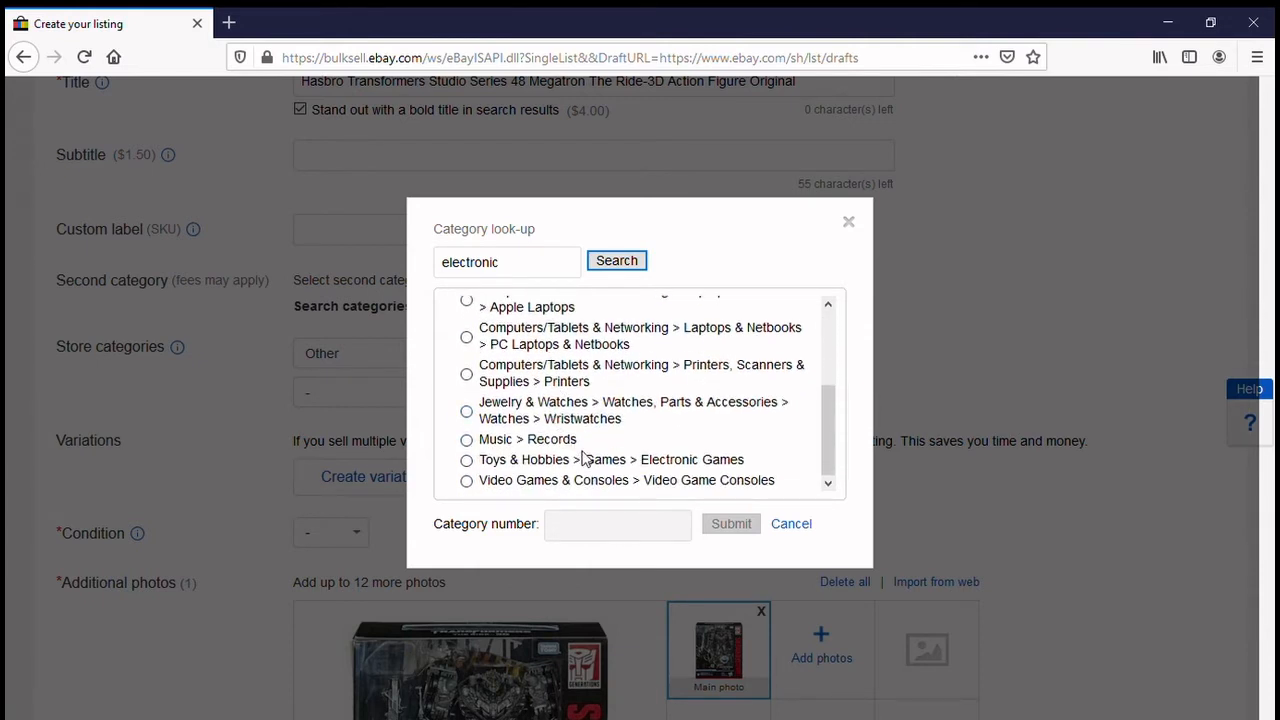
pyautogui.click(466, 460)
pyautogui.click(731, 523)
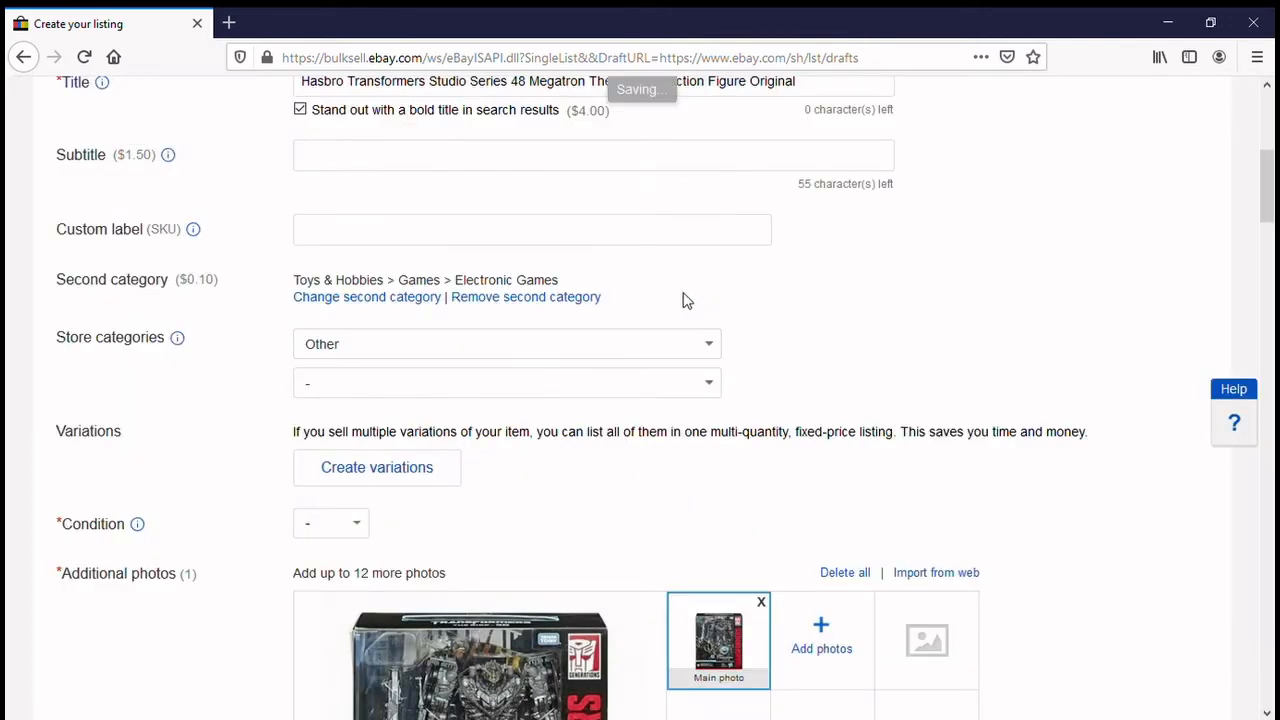
# Read the help note explaining the store categories setting and close it.
pyautogui.scroll(1, 714, 326)
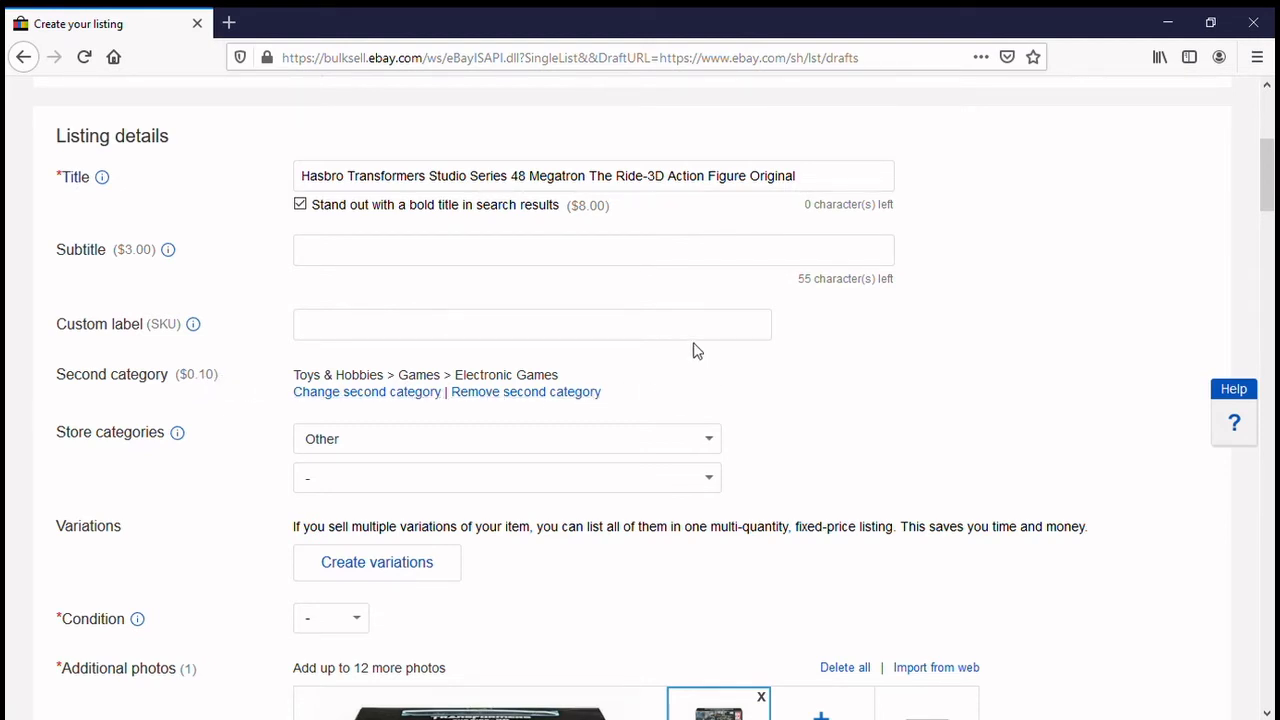
pyautogui.scroll(-2, 640, 348)
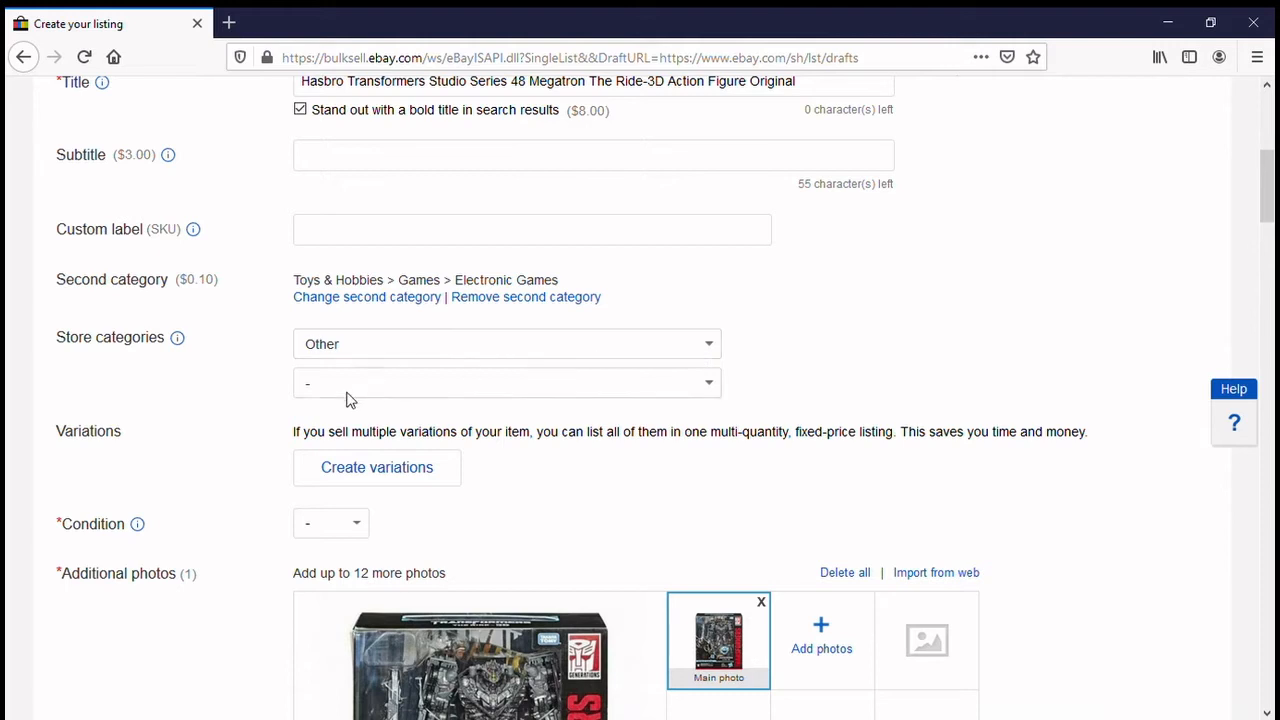
pyautogui.click(181, 341)
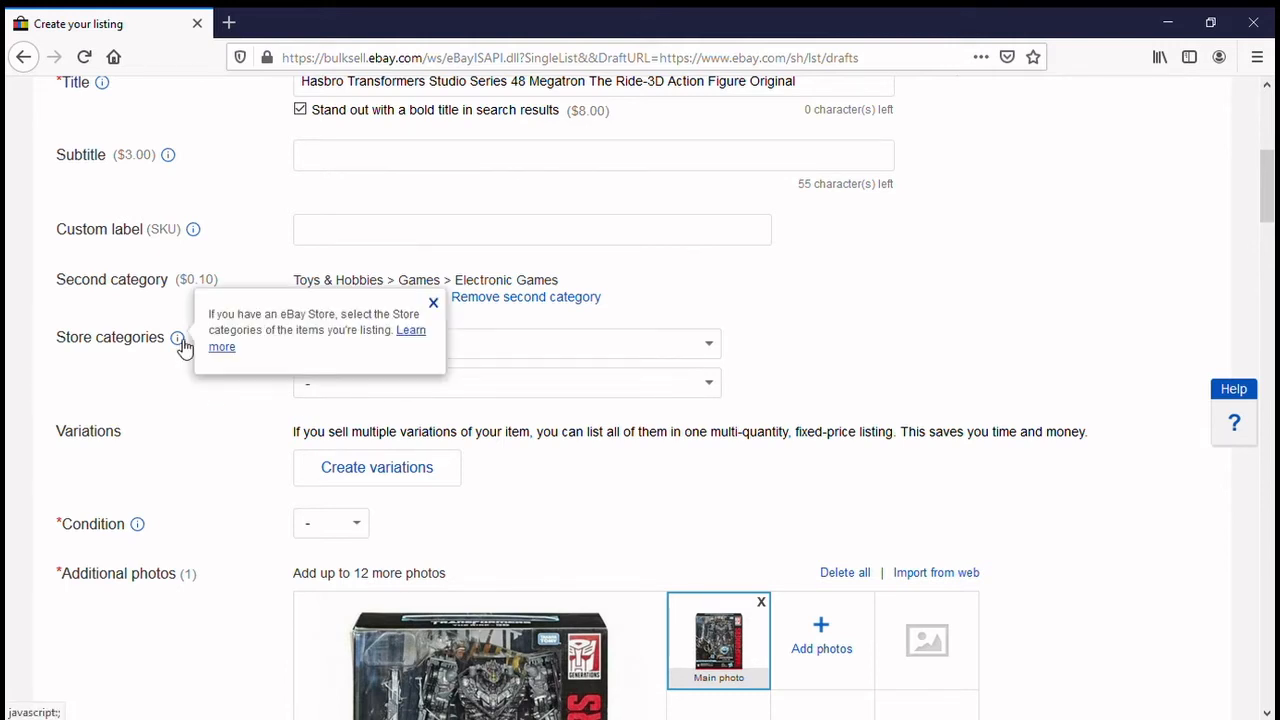
pyautogui.click(186, 371)
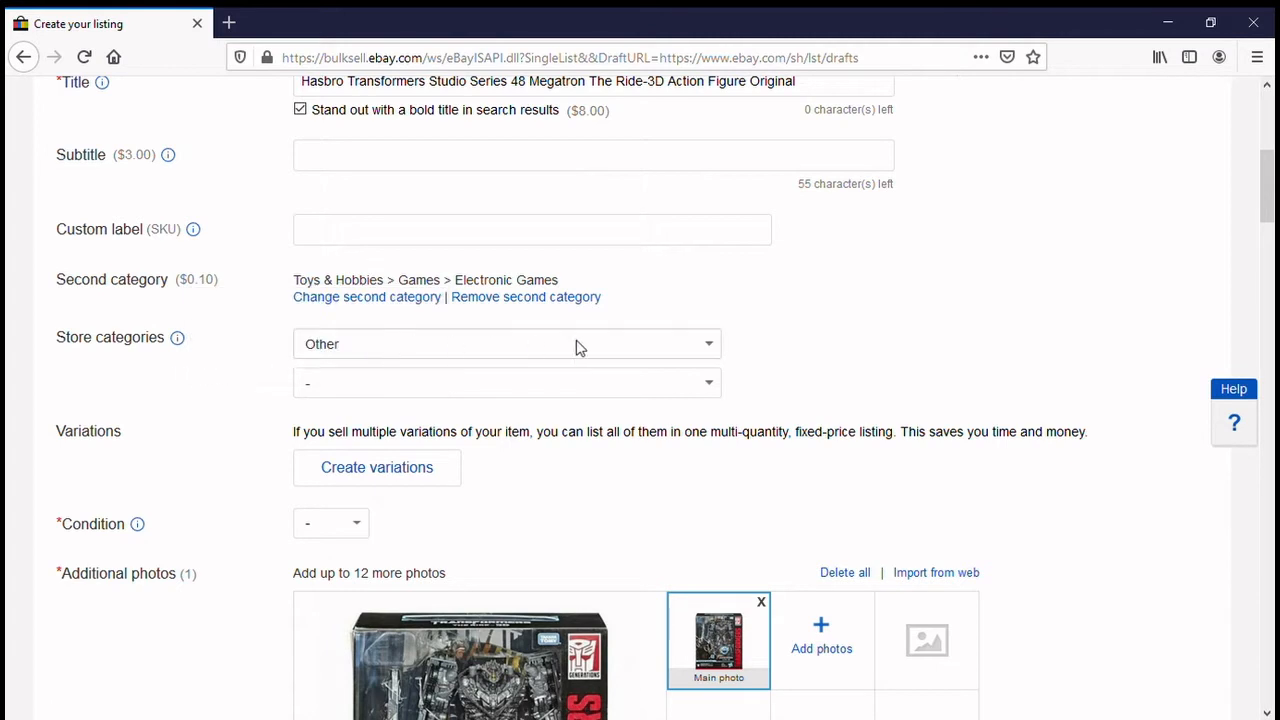
pyautogui.scroll(2, 895, 383)
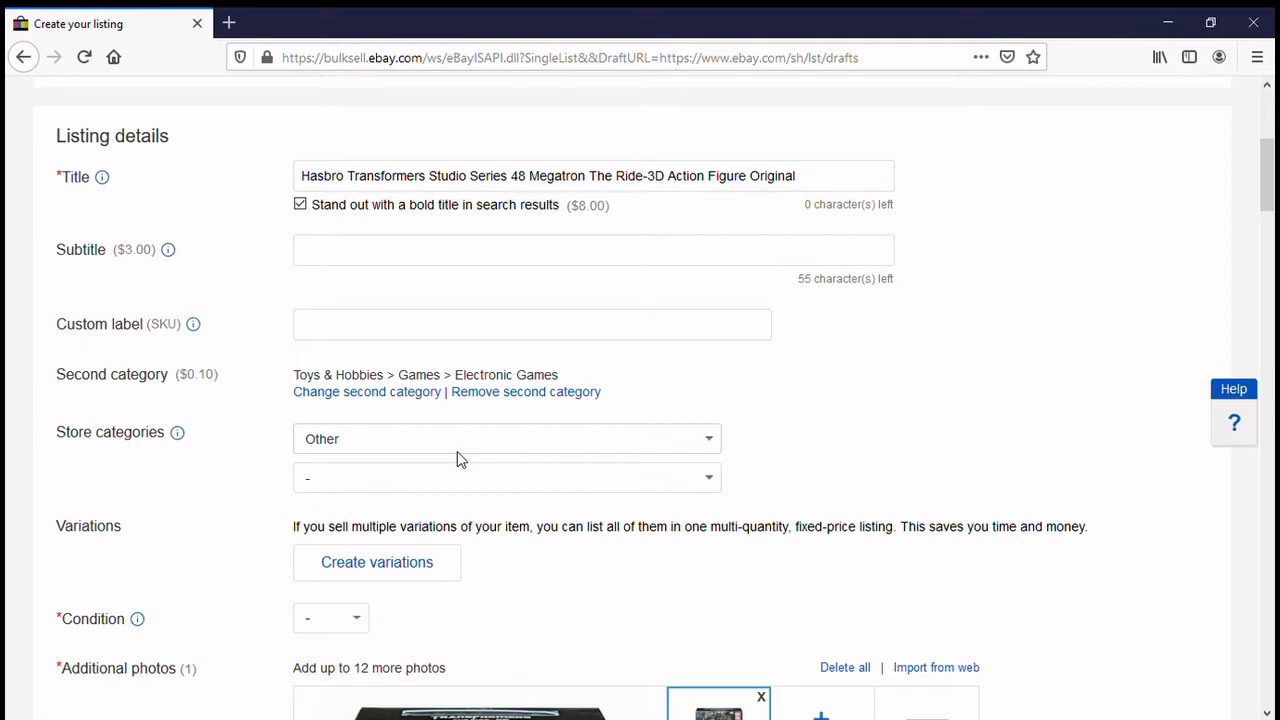
# Set the item's condition to New.
pyautogui.scroll(-1, 425, 512)
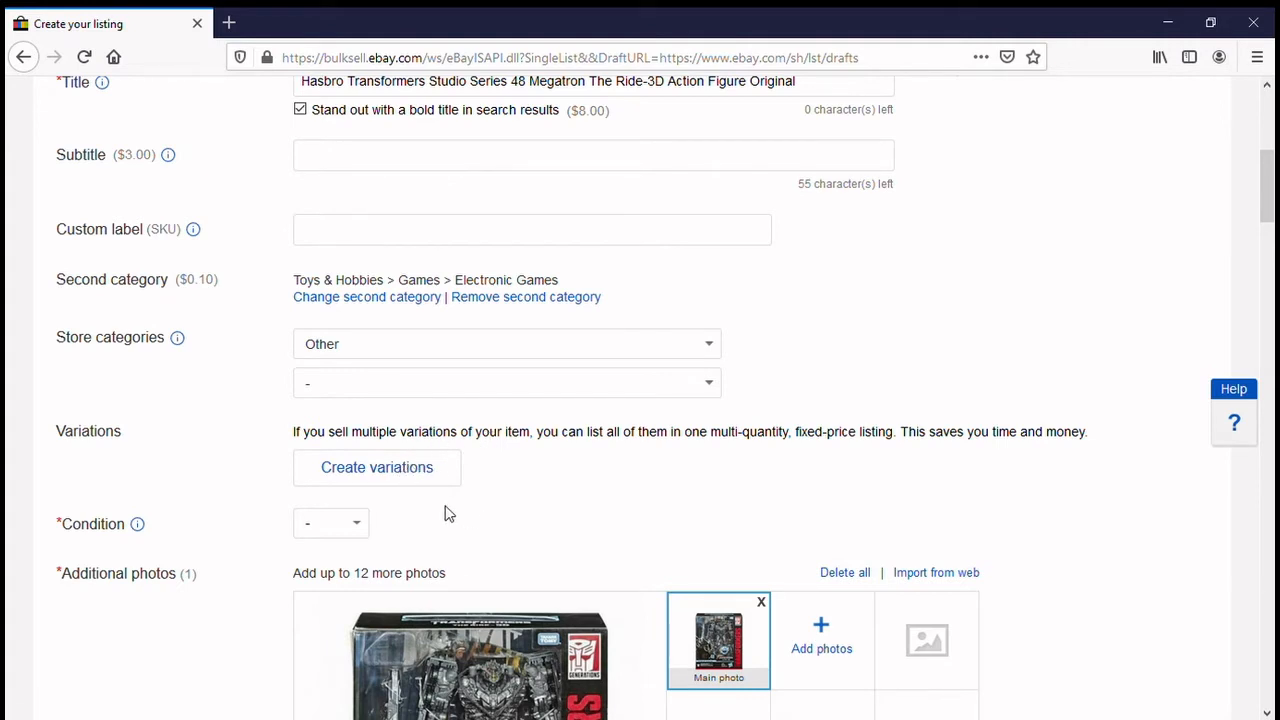
pyautogui.scroll(-1, 458, 512)
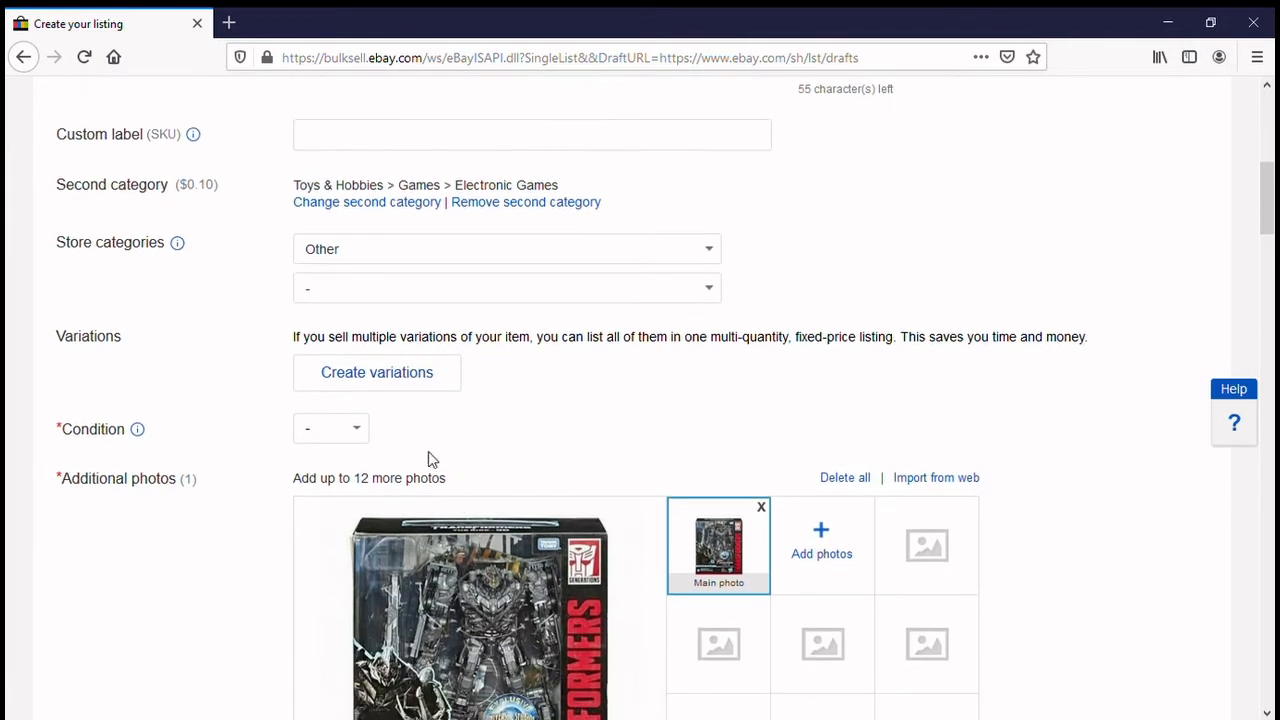
pyautogui.click(356, 438)
pyautogui.click(337, 479)
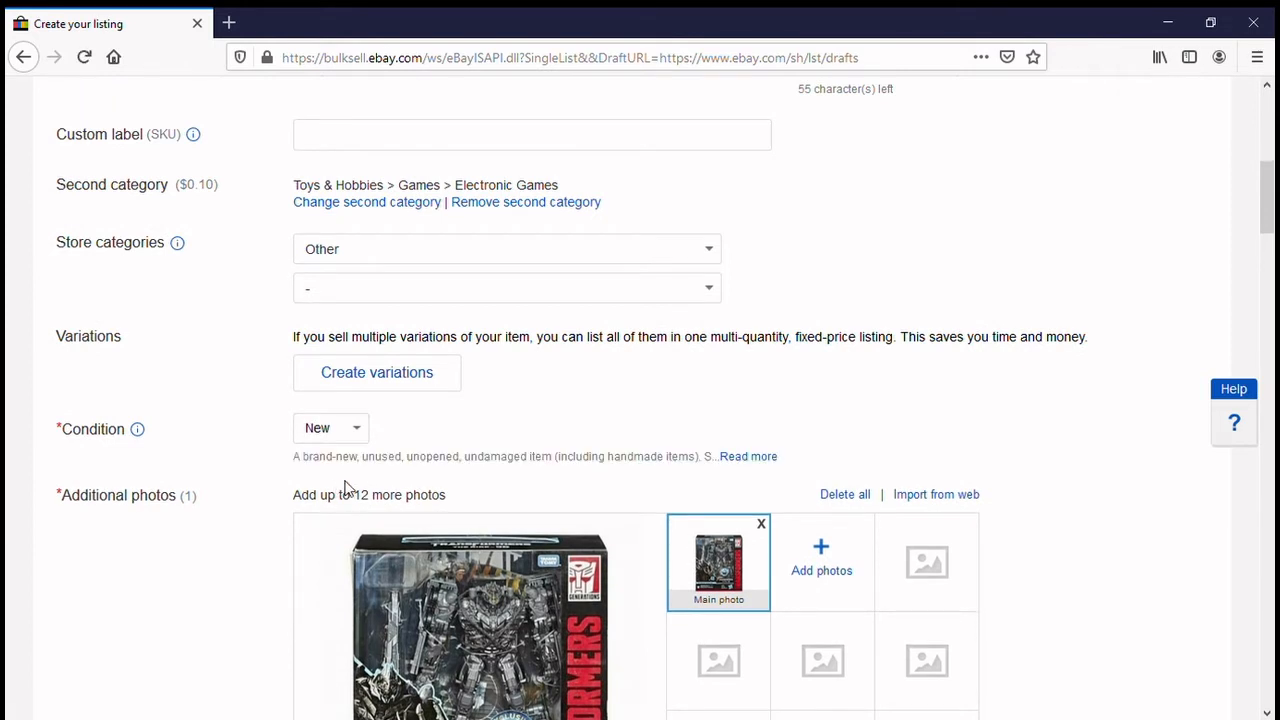
# Read the full explanation of the New condition, set the item's condition to Used, and activate the condition description field.
pyautogui.click(748, 460)
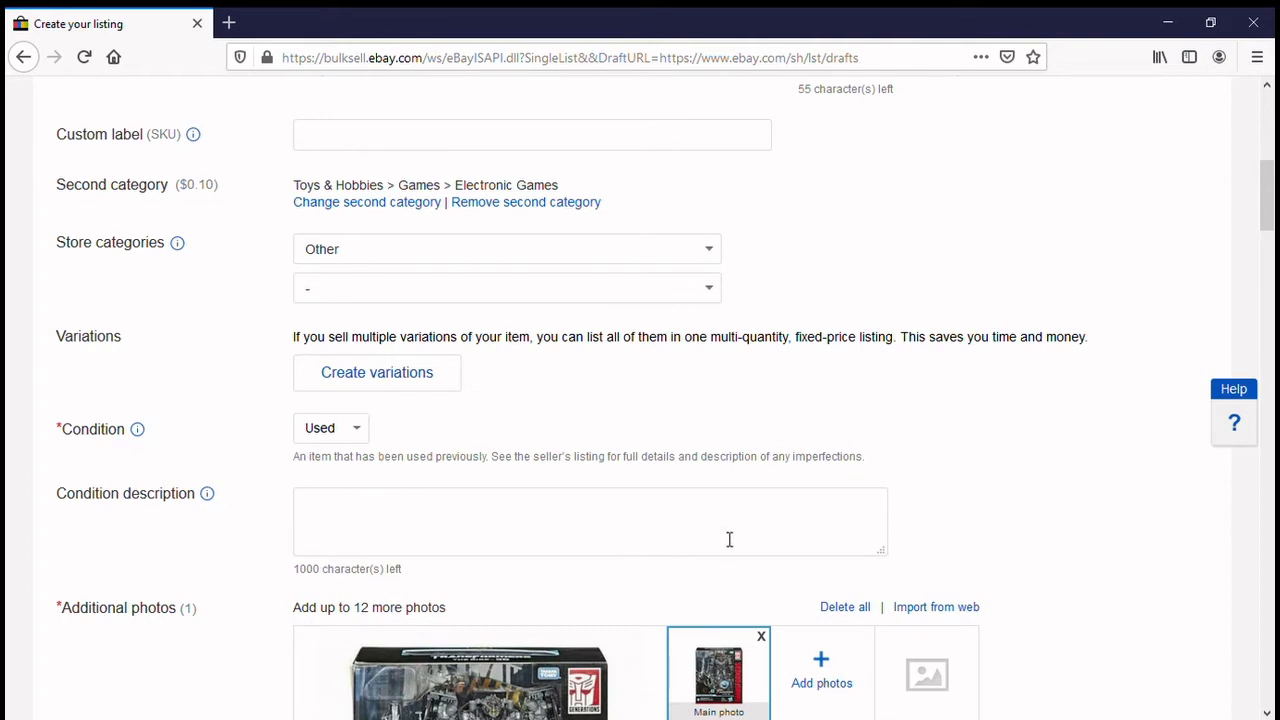
pyautogui.click(339, 482)
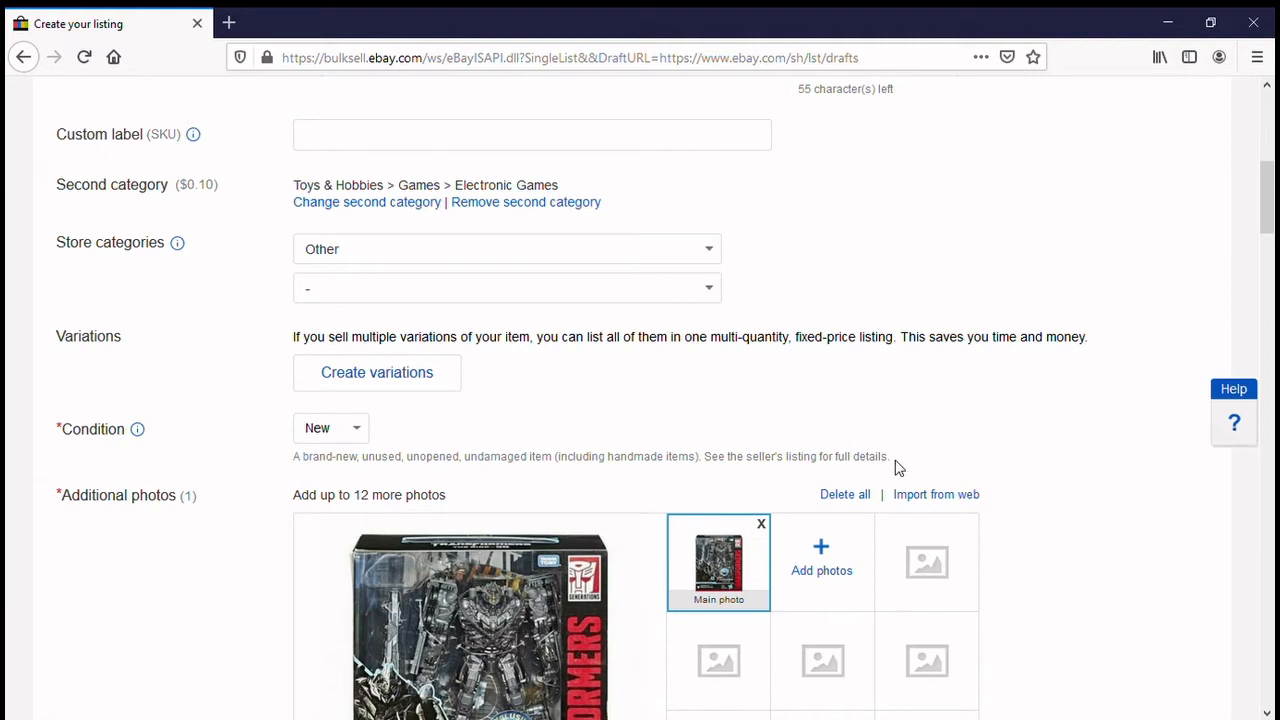
pyautogui.click(348, 432)
pyautogui.click(327, 508)
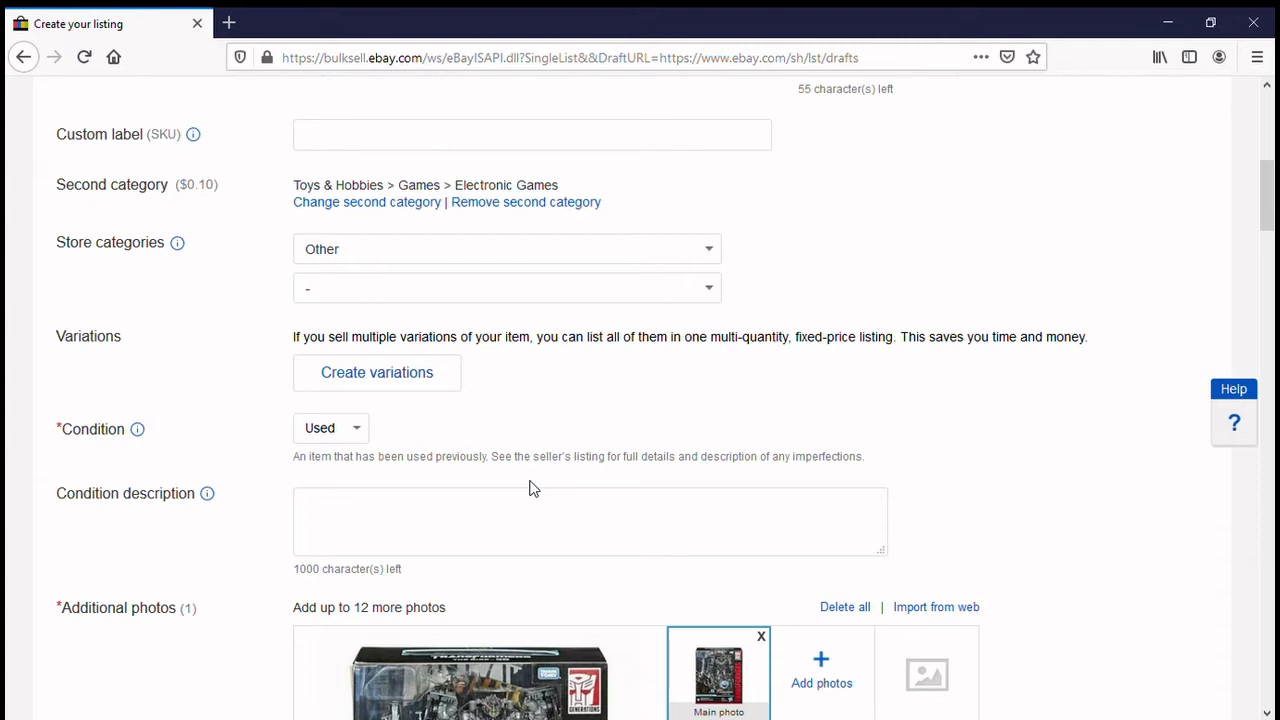
pyautogui.click(456, 528)
pyautogui.click(370, 524)
# Add a second photo to the listing from the computer, the image combining a bird and a white handheld device.
pyautogui.scroll(-5, 845, 480)
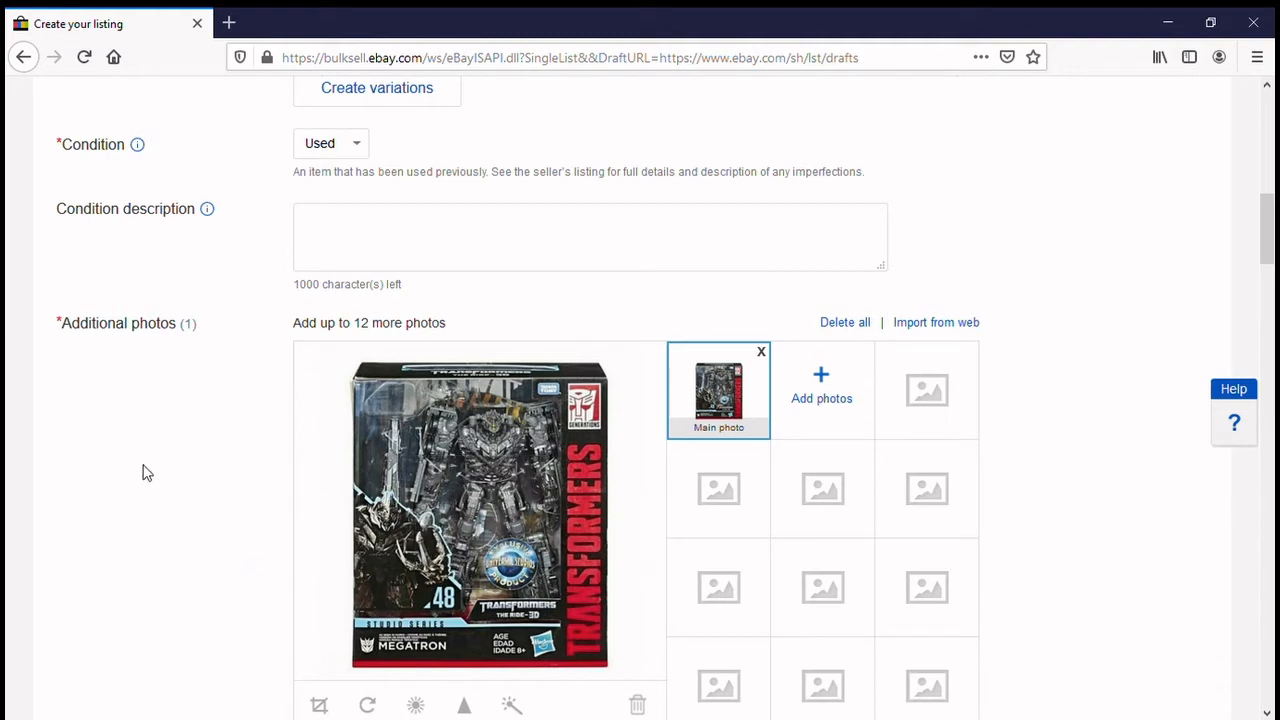
pyautogui.scroll(-2, 596, 484)
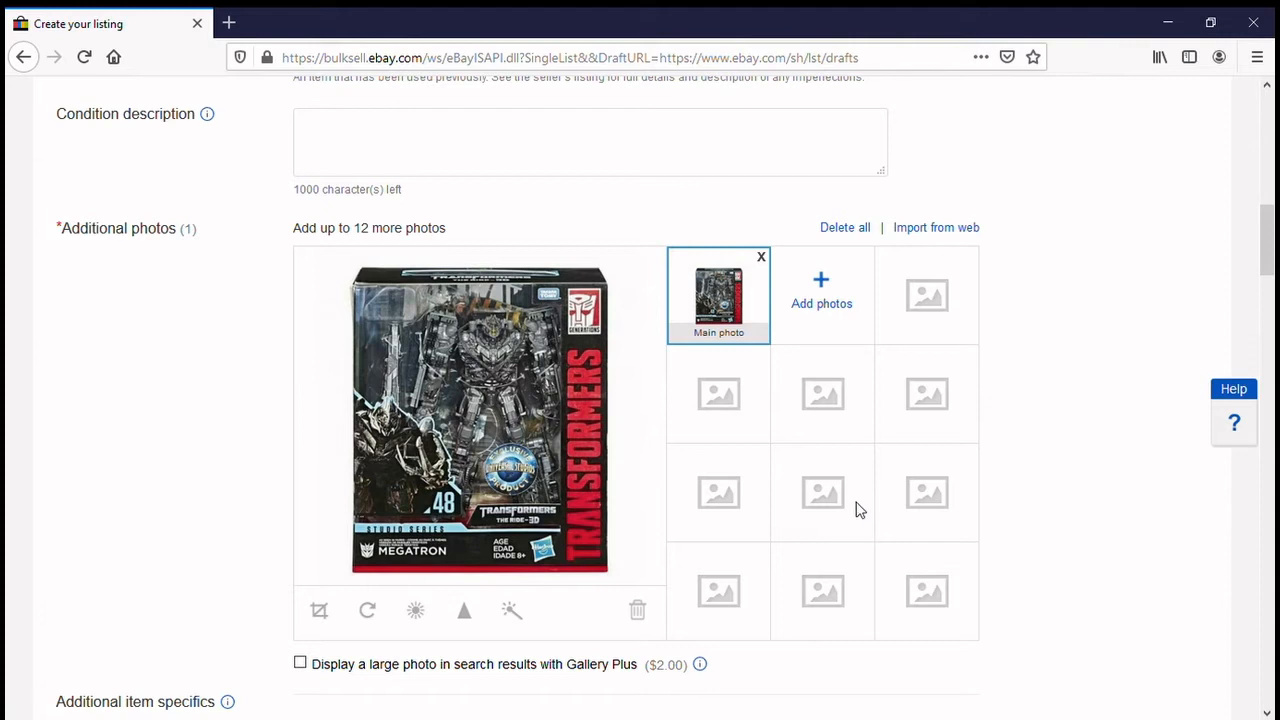
pyautogui.click(830, 290)
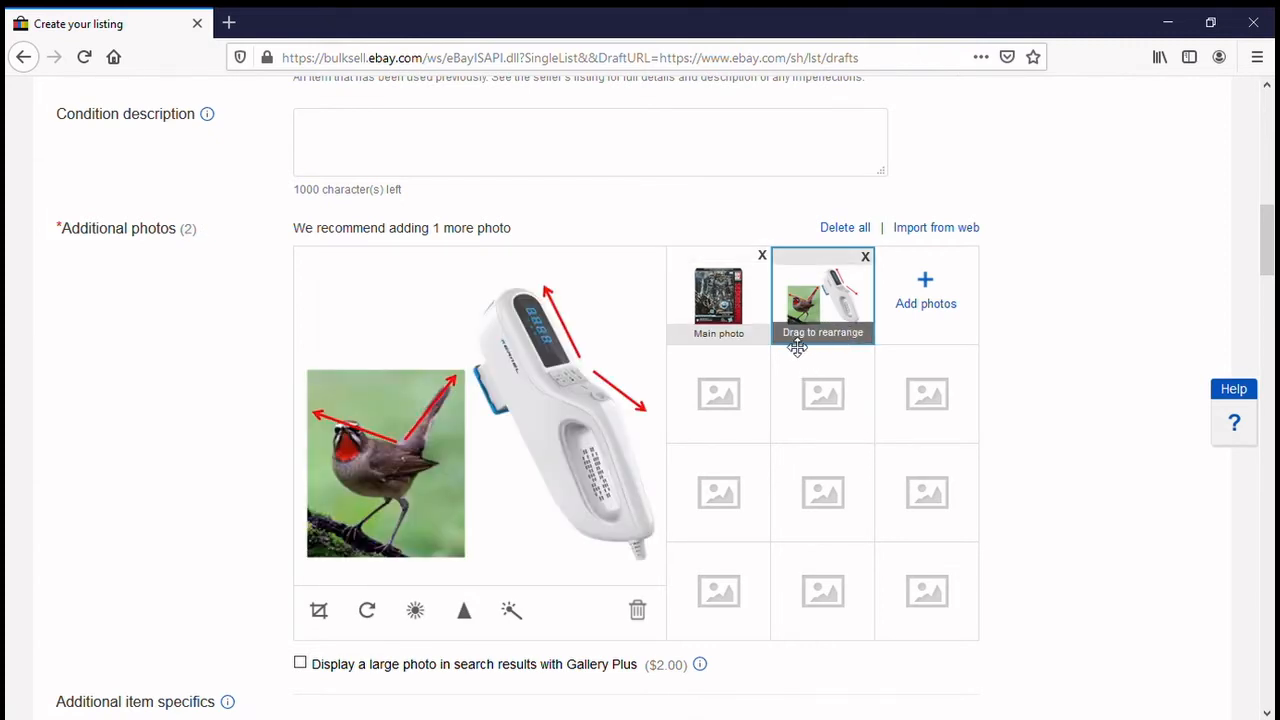
# Open the listing's import of photos from a web address, and search Google for "transformer" in a new browser tab.
pyautogui.click(962, 229)
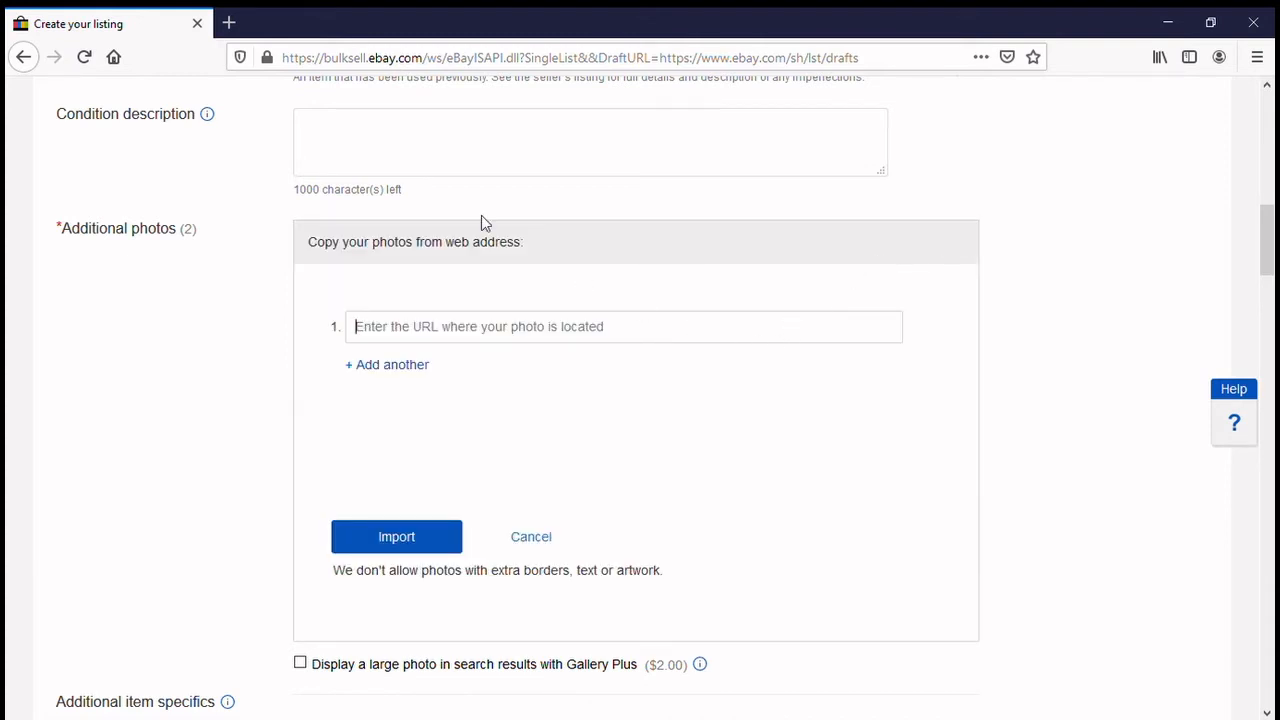
pyautogui.click(229, 22)
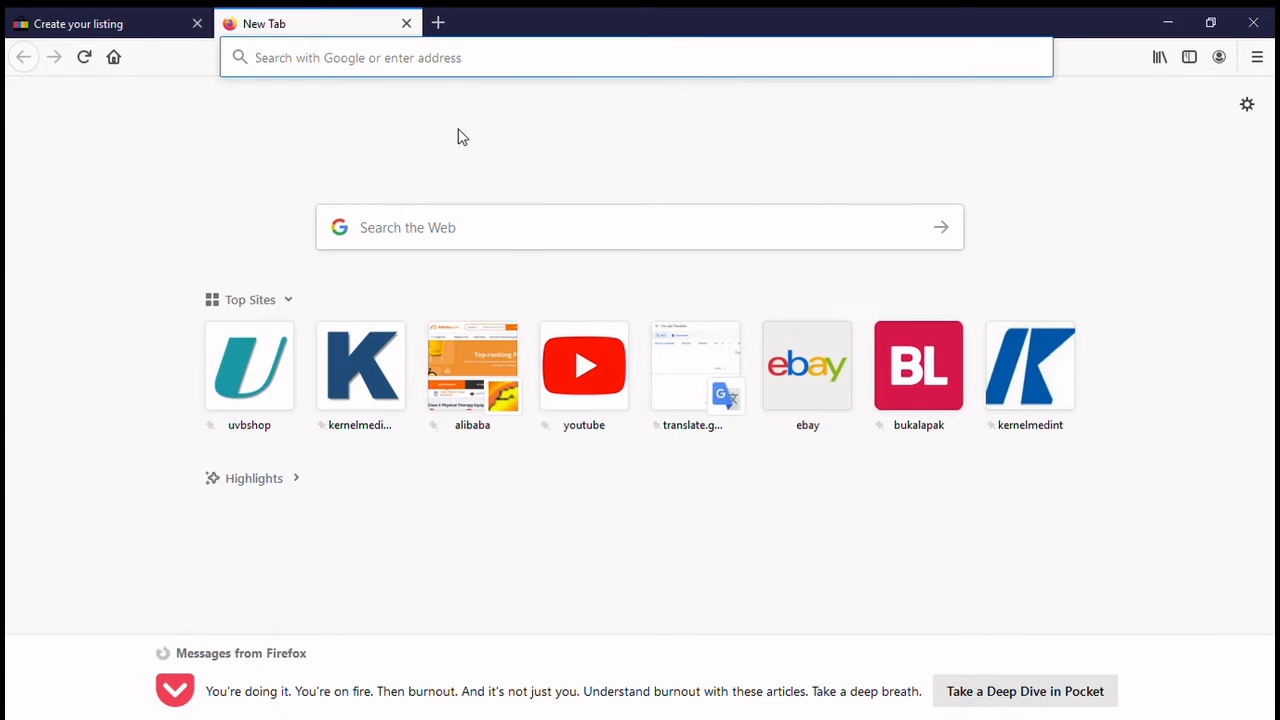
pyautogui.write('transf')
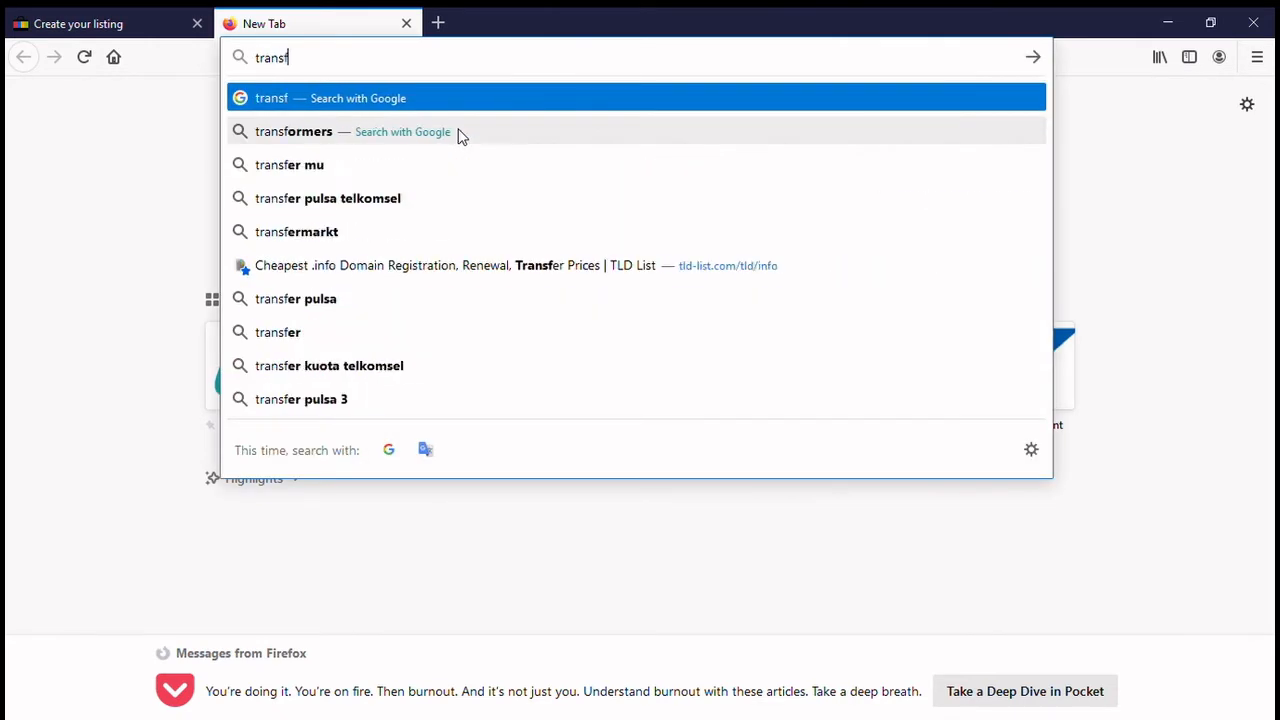
pyautogui.write('ormer')
pyautogui.press('Return')
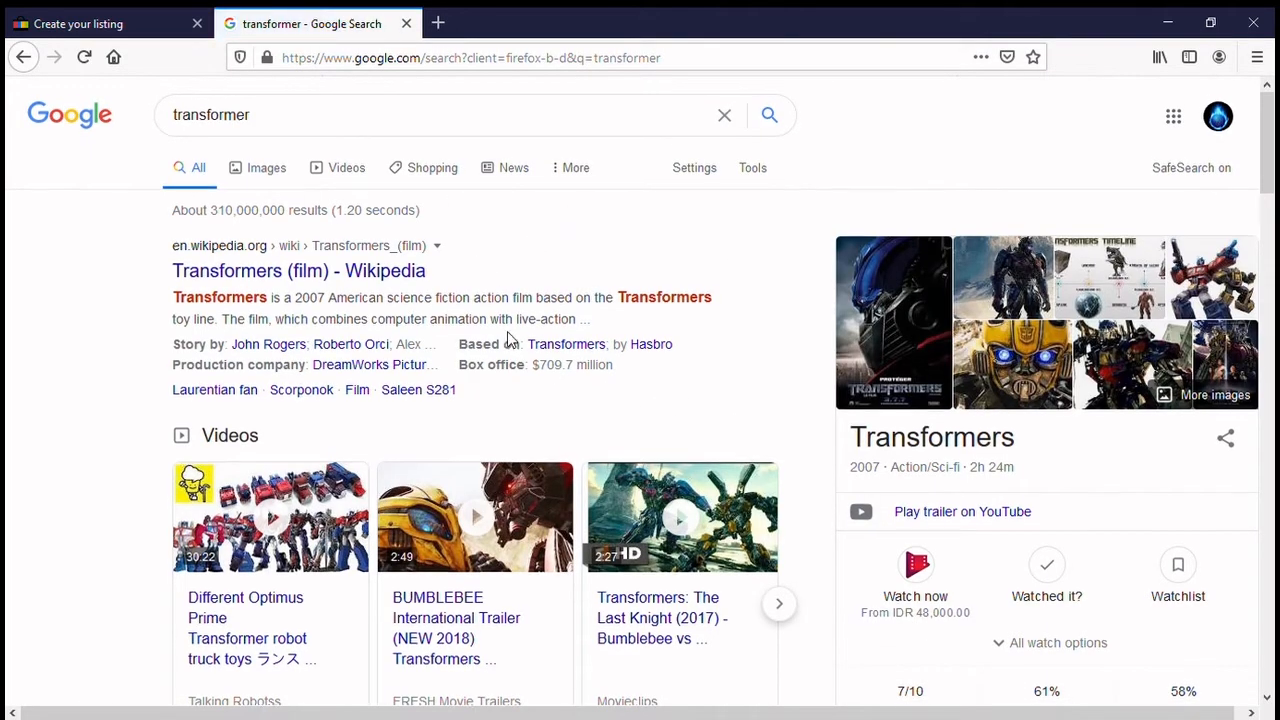
# Refine the Google search to "transformer action figures".
pyautogui.scroll(-1, 507, 337)
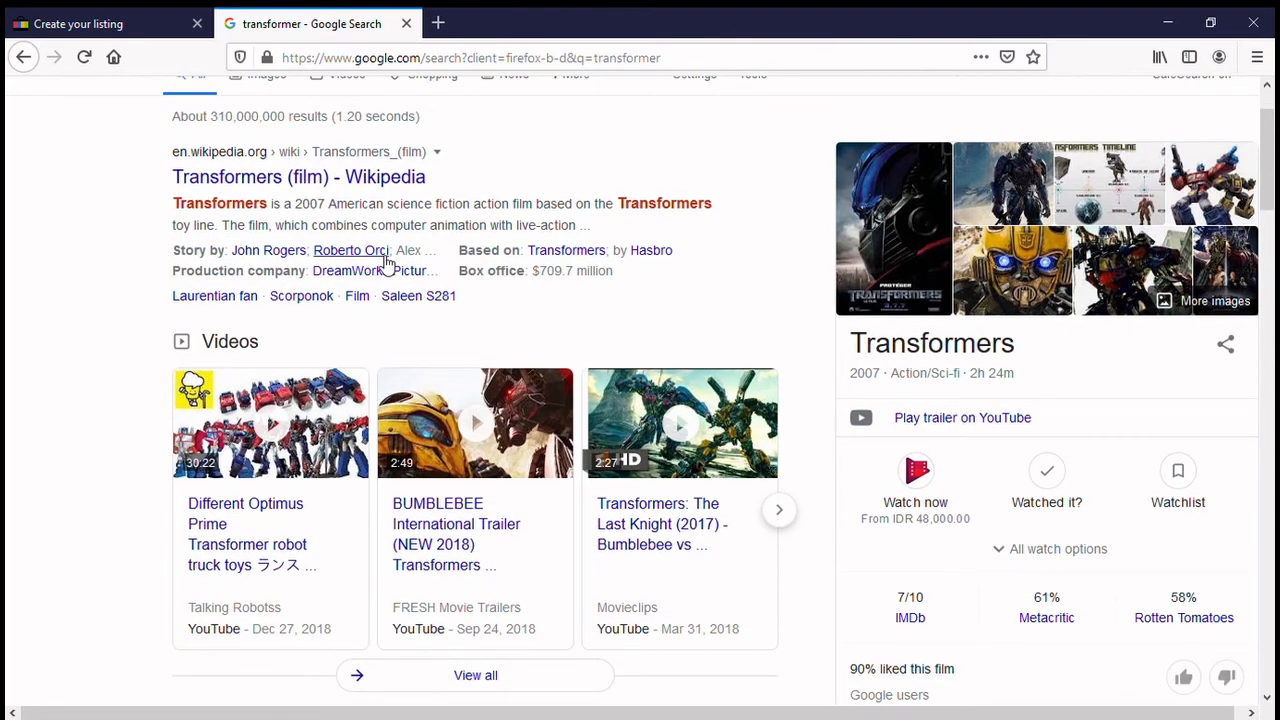
pyautogui.scroll(1, 415, 250)
pyautogui.click(339, 125)
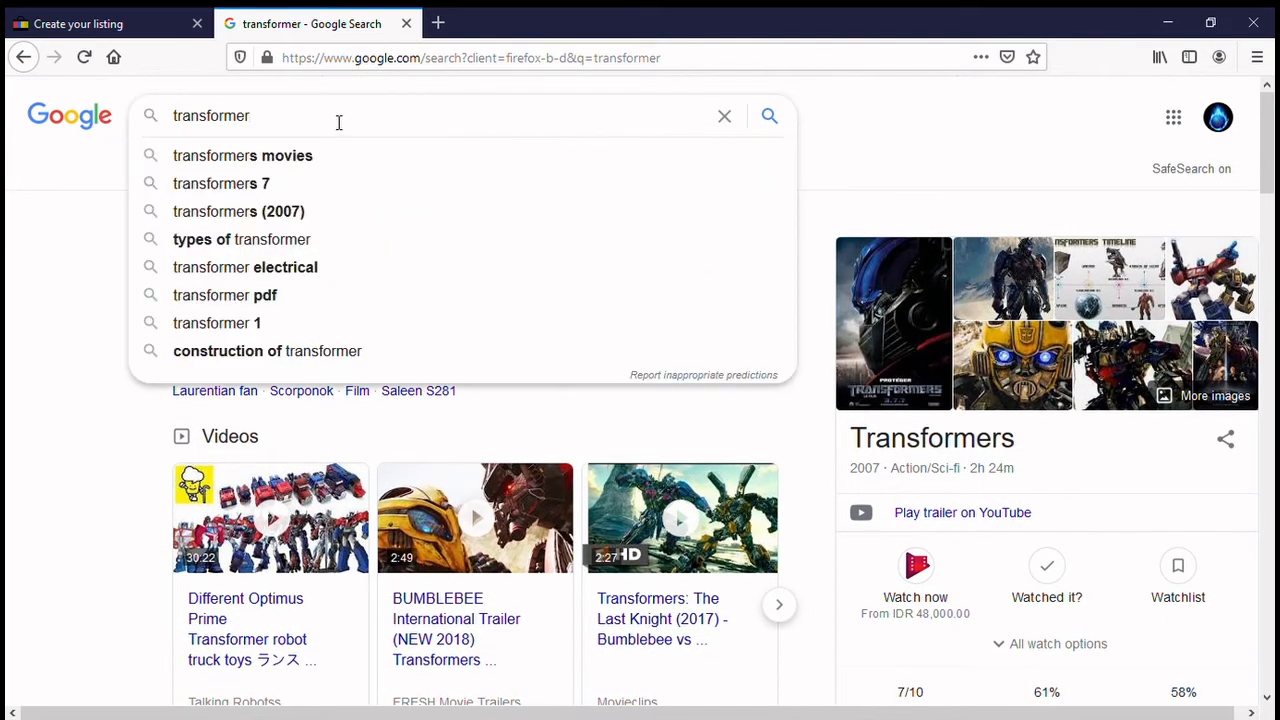
pyautogui.write('ac')
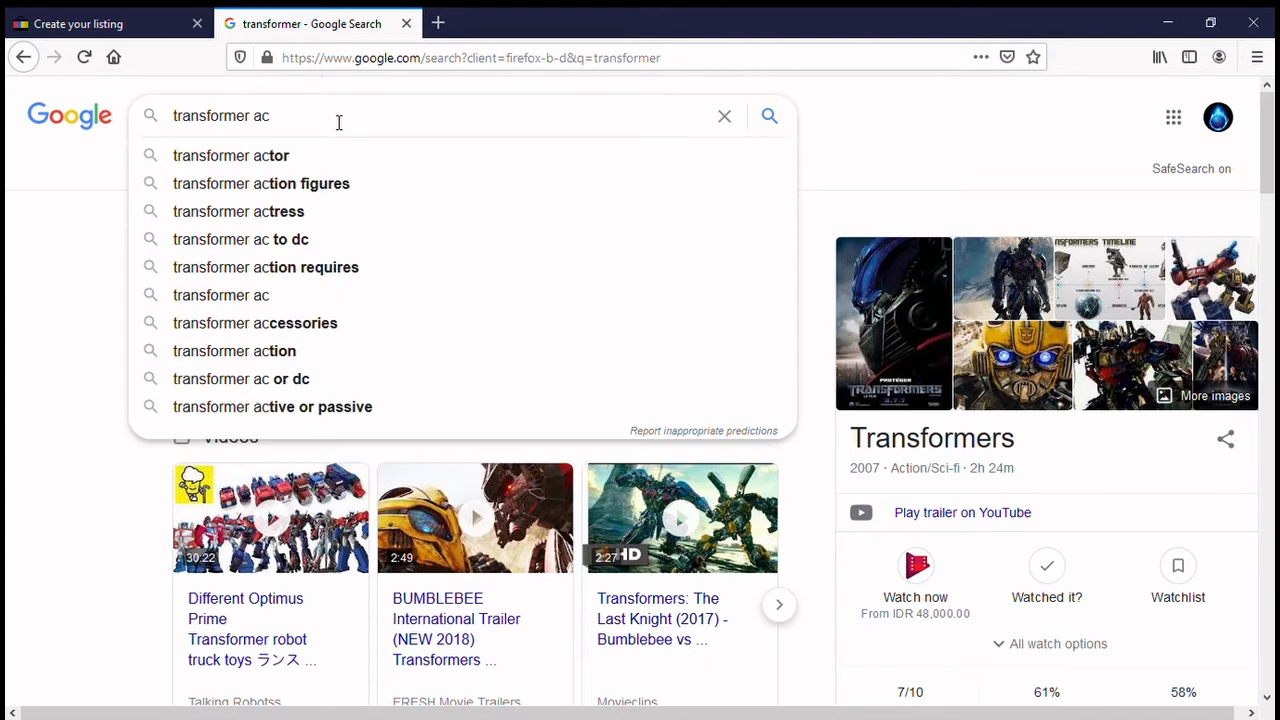
pyautogui.click(310, 184)
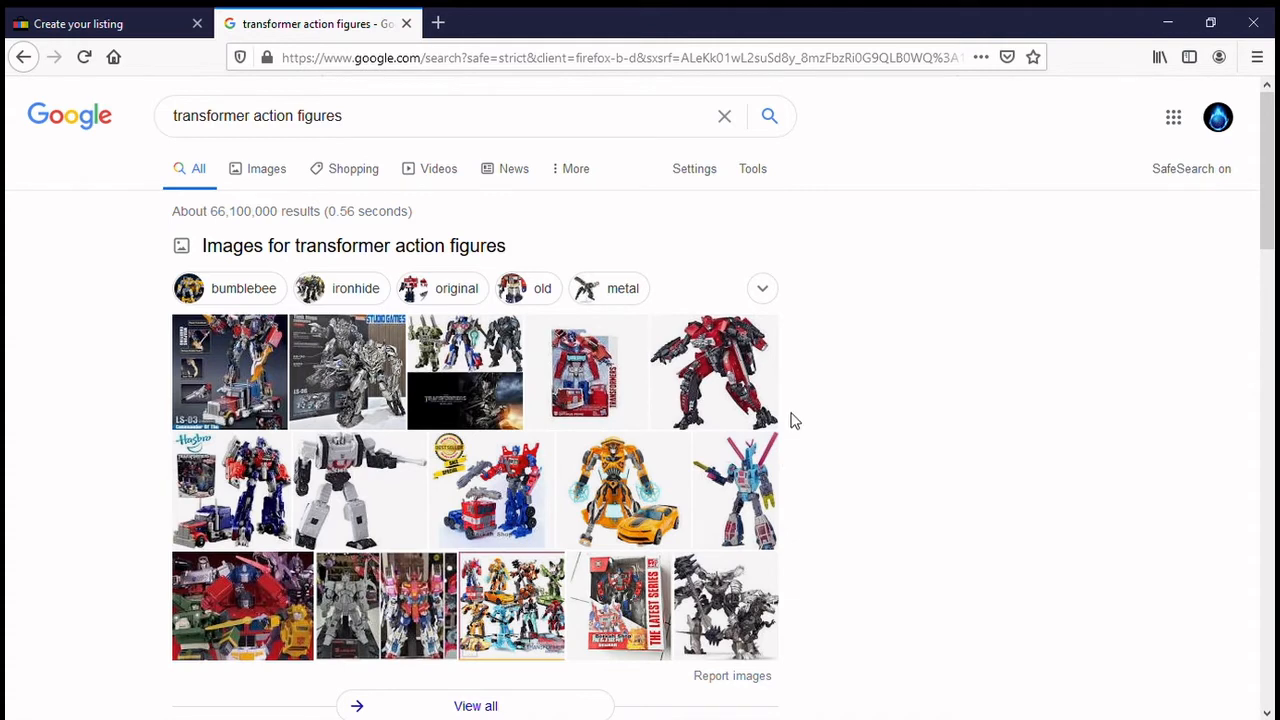
# Preview the red Transformers figure from the image results and open its Amazon page, Transformers Red Lightning Bumblebee Action Figure.
pyautogui.scroll(-2, 792, 425)
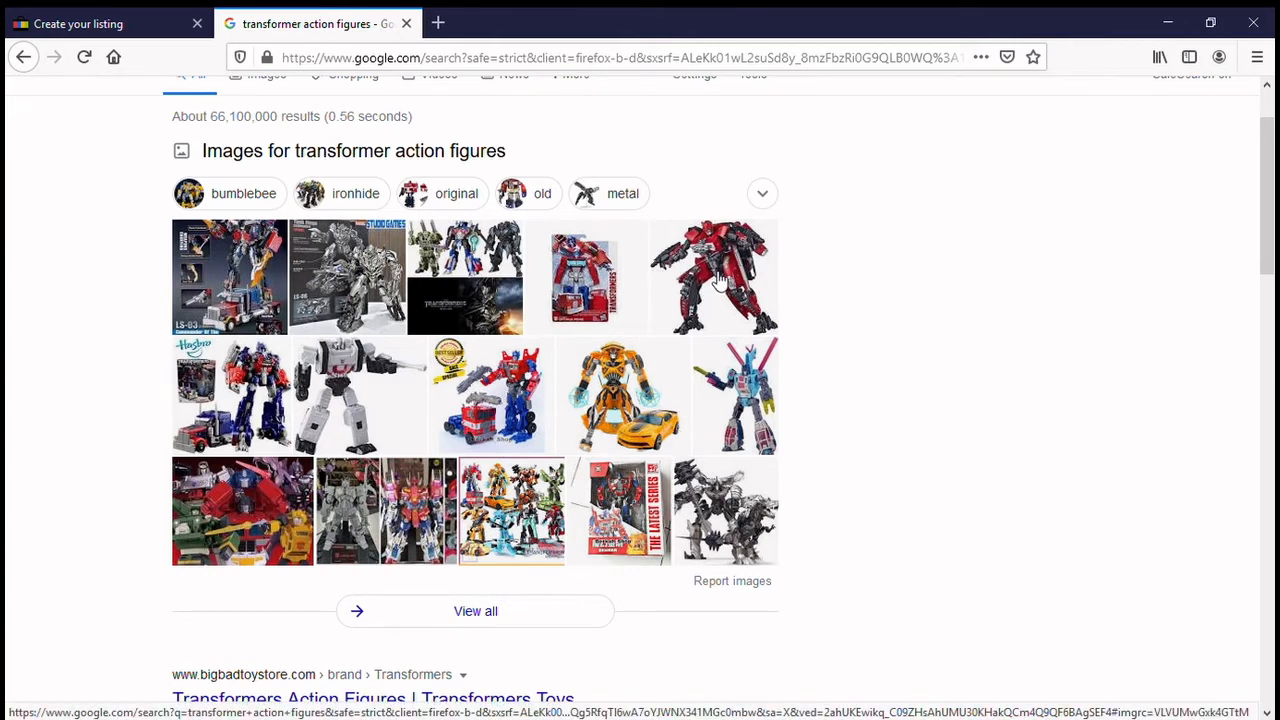
pyautogui.click(716, 283)
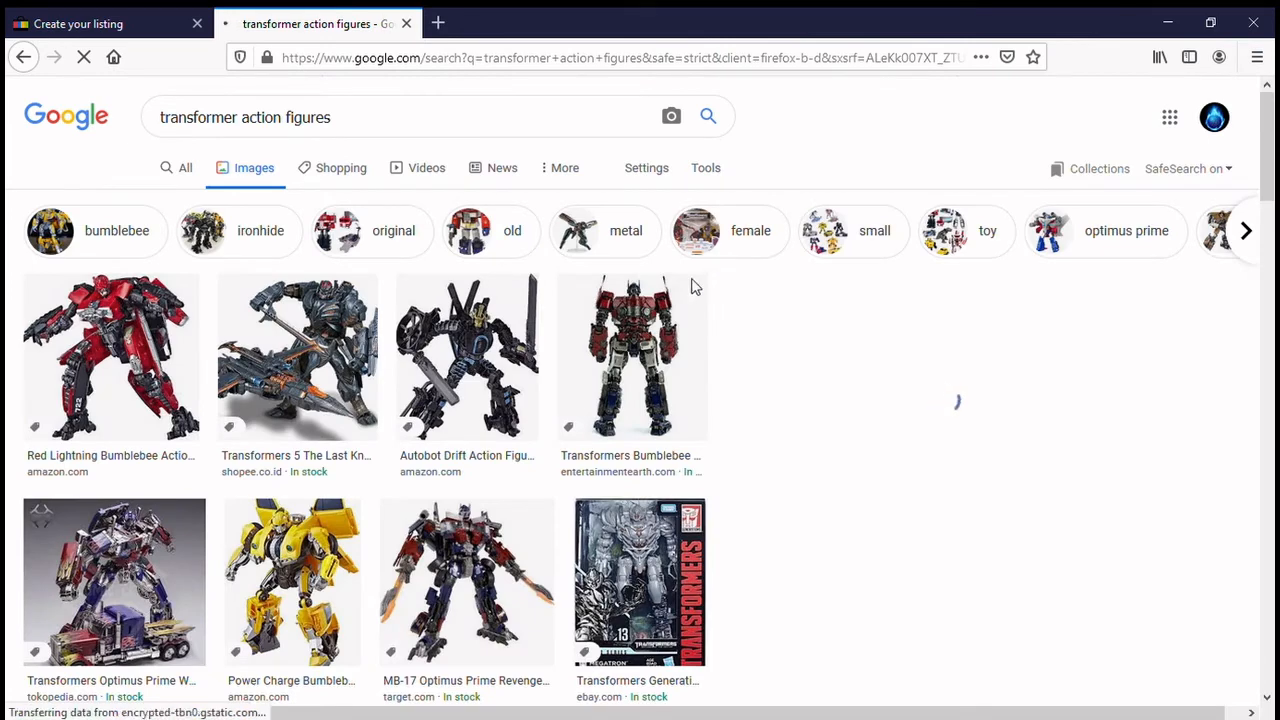
pyautogui.click(180, 398)
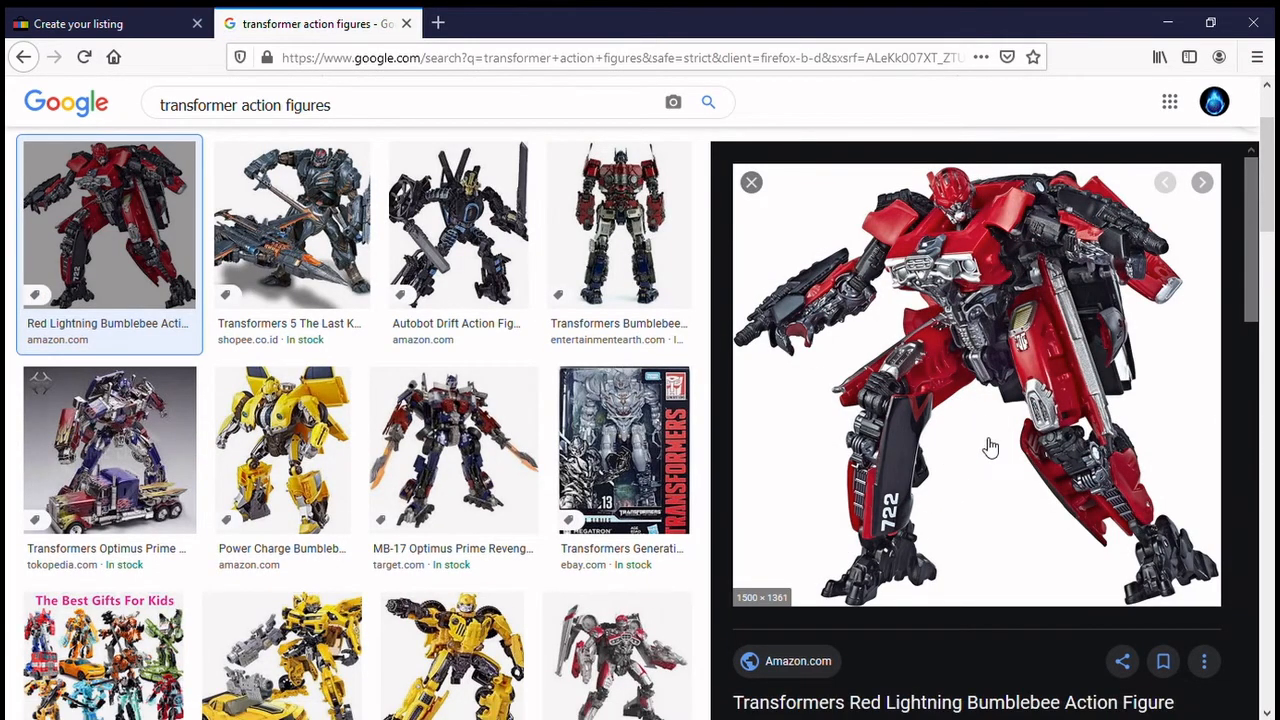
pyautogui.scroll(-5, 975, 410)
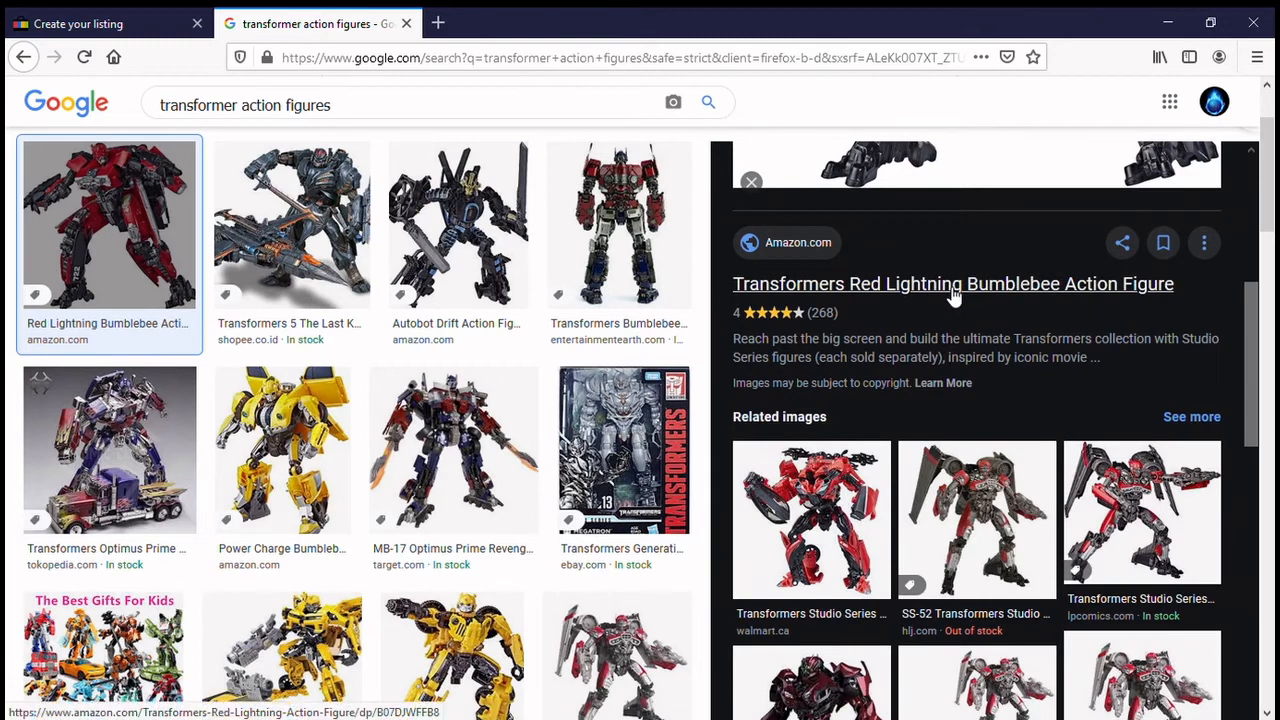
pyautogui.click(953, 288)
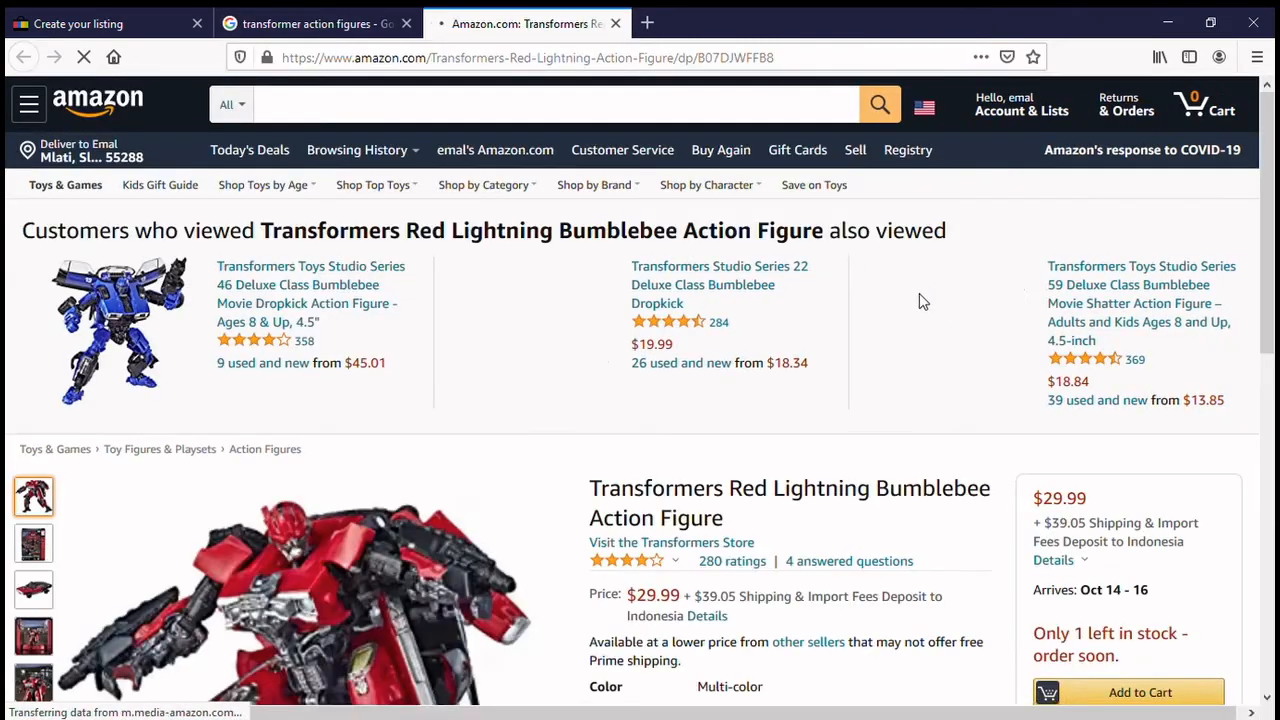
# Open the main product image of the red figure on its own to get its direct image address.
pyautogui.scroll(-2, 837, 376)
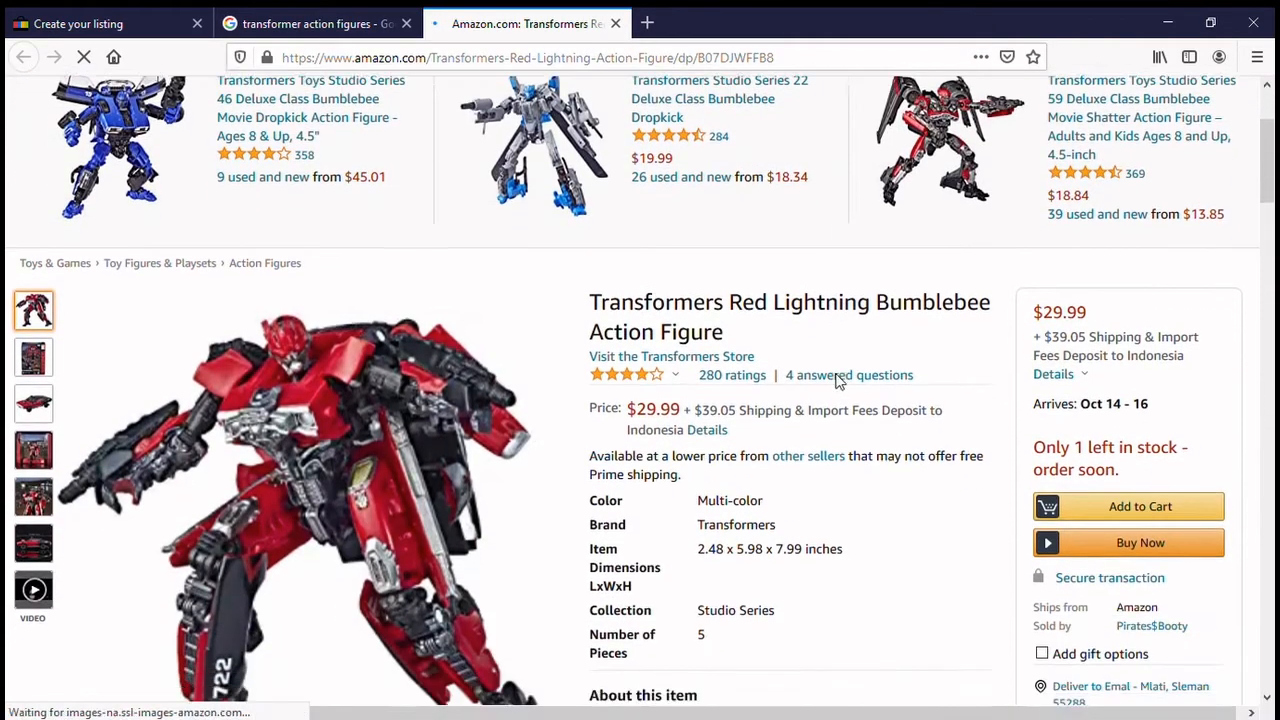
pyautogui.scroll(-2, 837, 380)
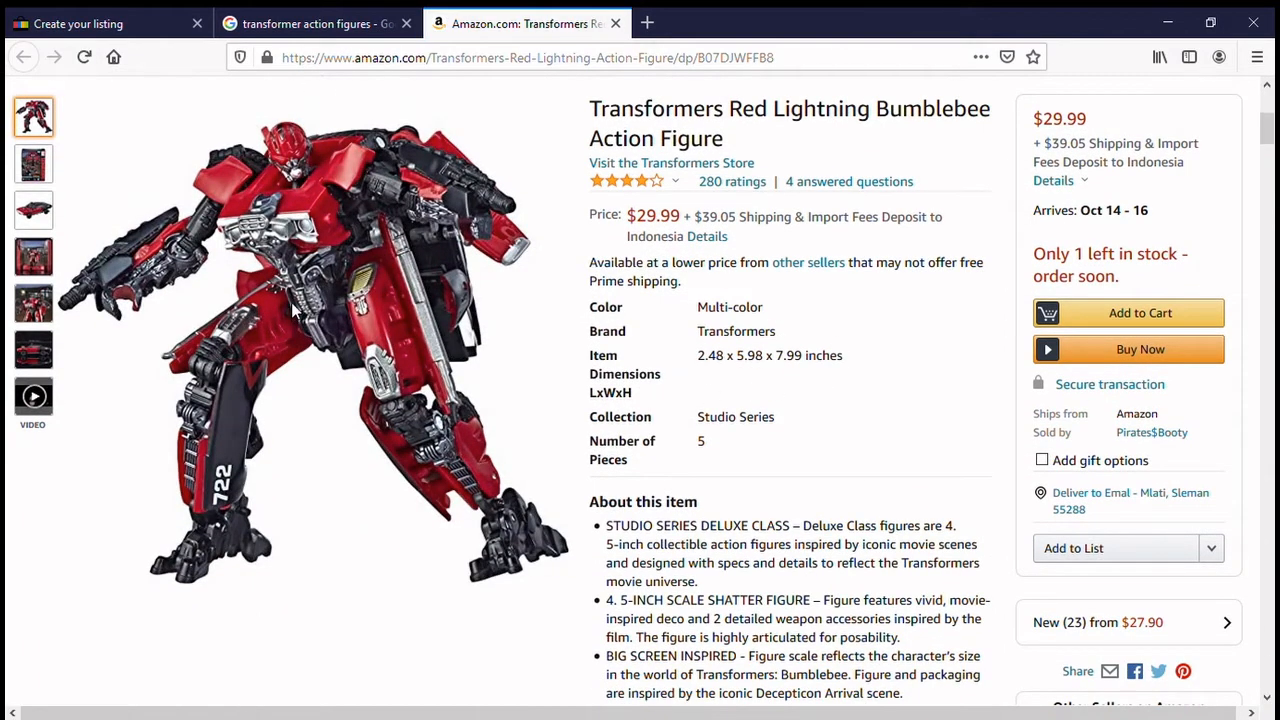
pyautogui.moveTo(313, 318)
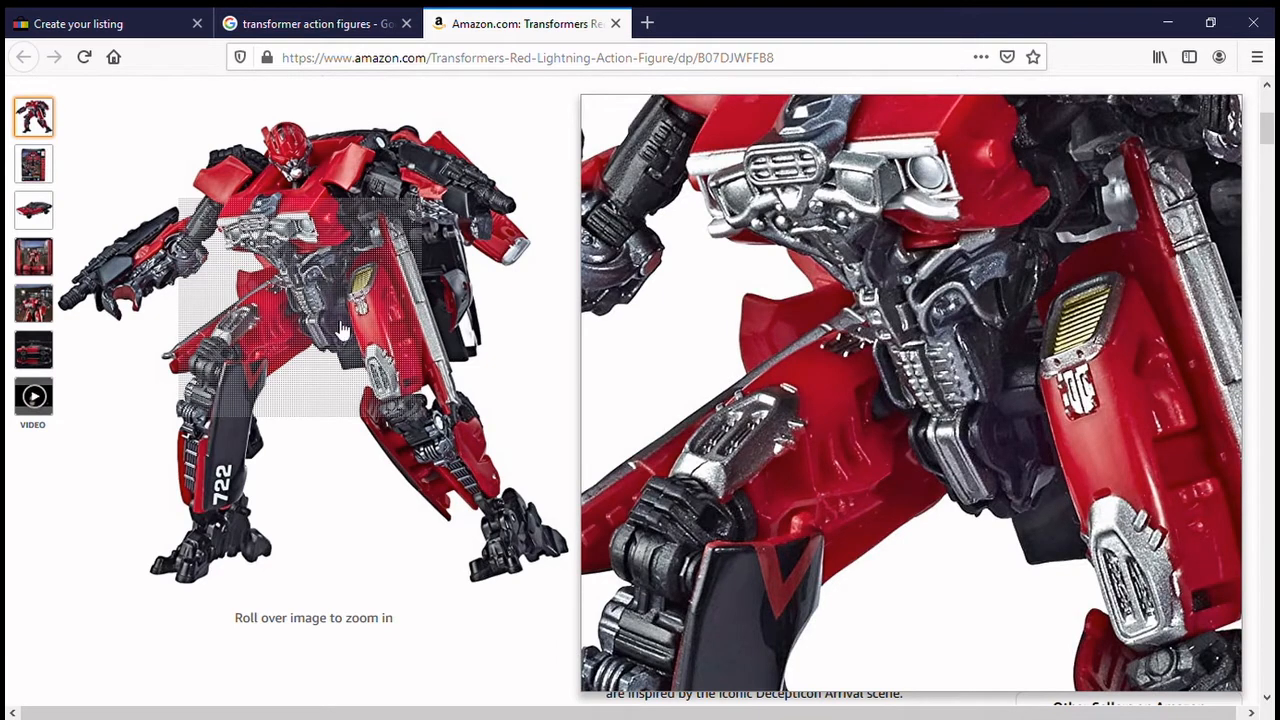
pyautogui.click(350, 328)
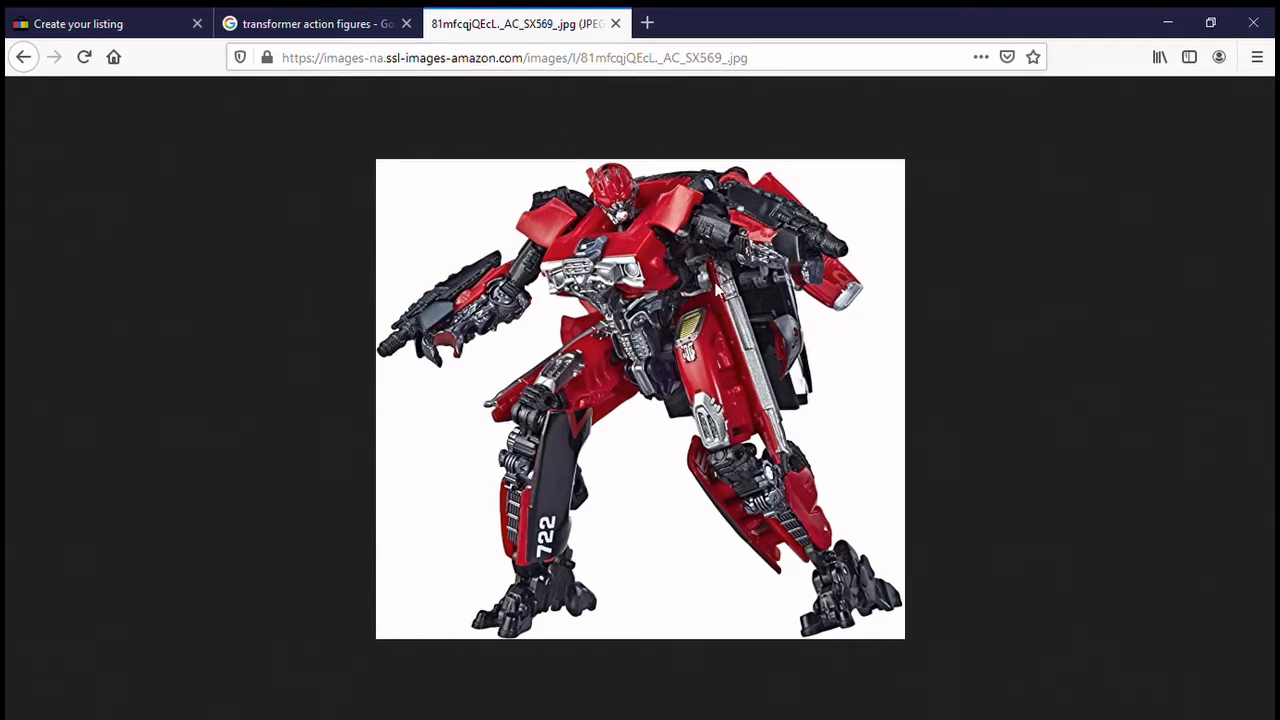
pyautogui.click(145, 24)
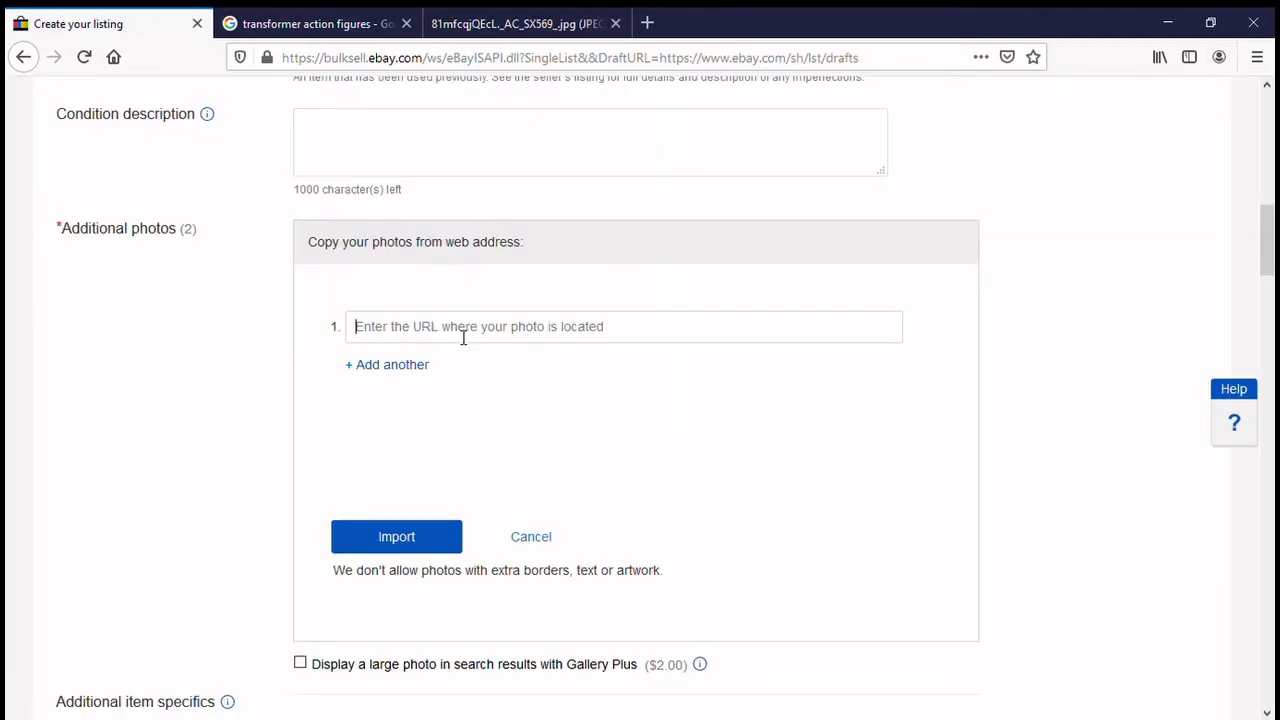
pyautogui.write('https://images-na.ssl-images-amazon.com/images/I/81mfcqjQEcL._AC_SX569_.jpg')
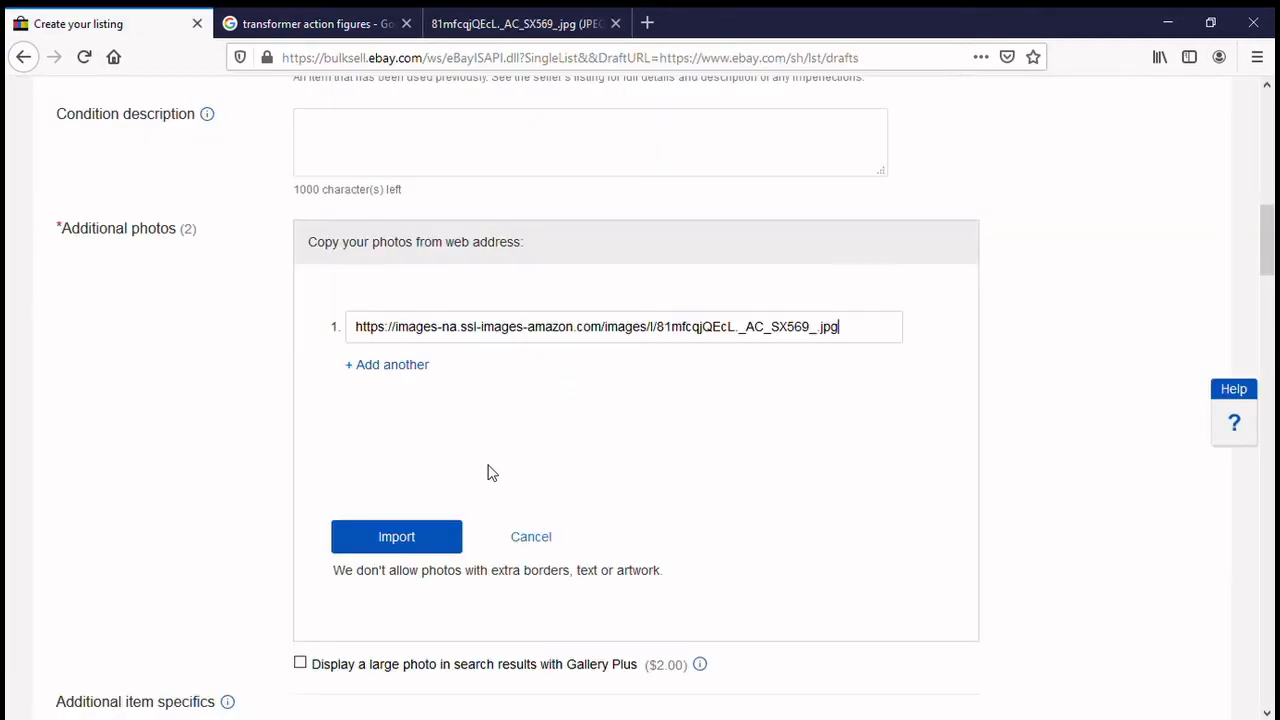
pyautogui.click(440, 537)
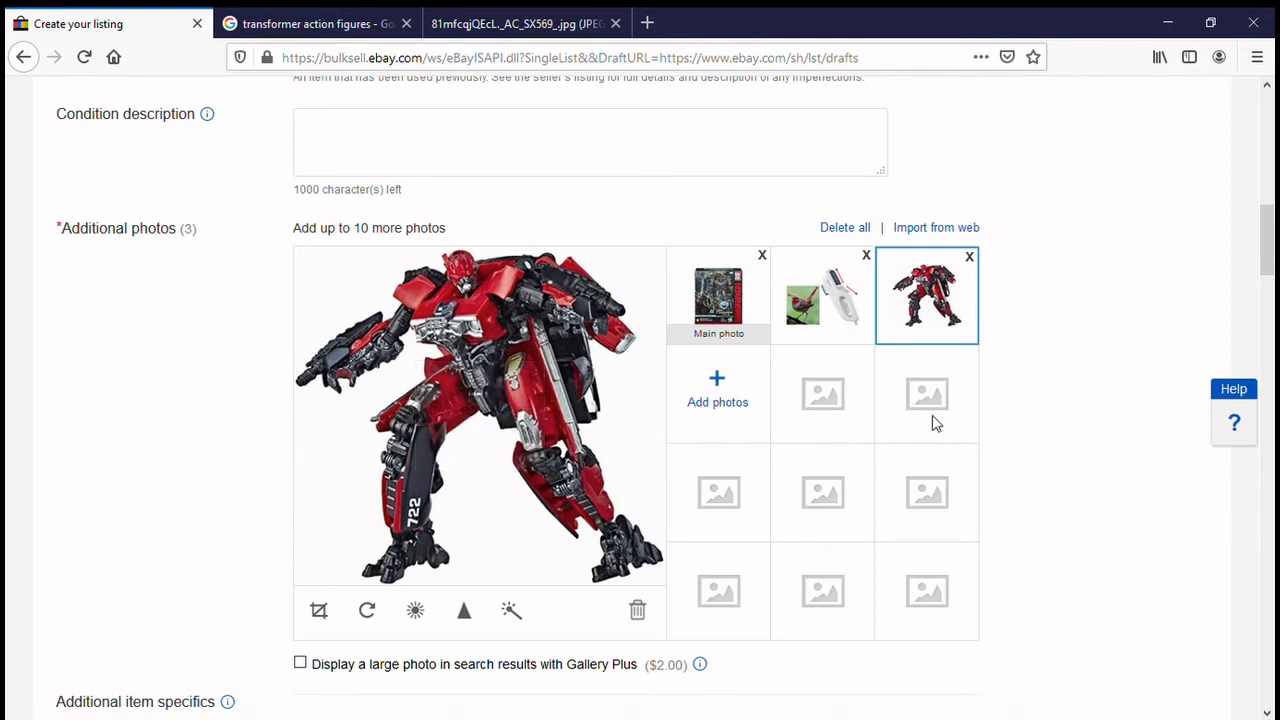
# Enable the Gallery Plus option to display a large photo in search results.
pyautogui.scroll(-2, 901, 463)
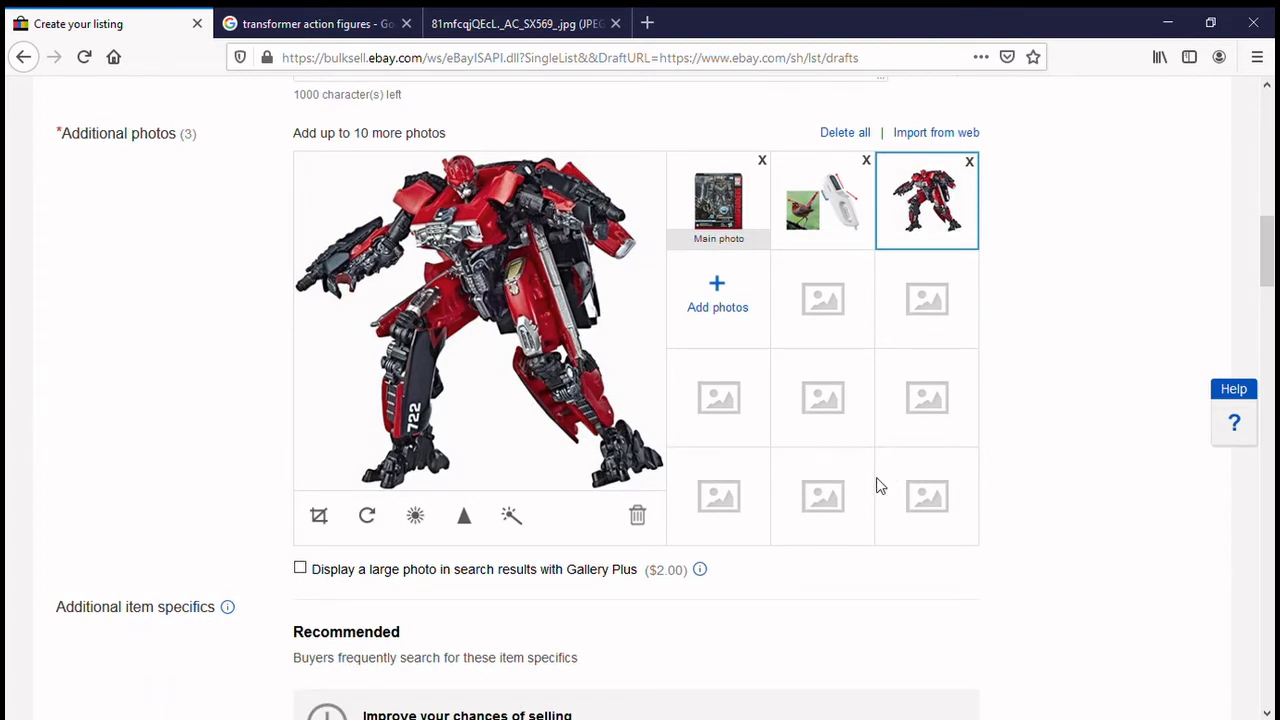
pyautogui.scroll(-4, 879, 487)
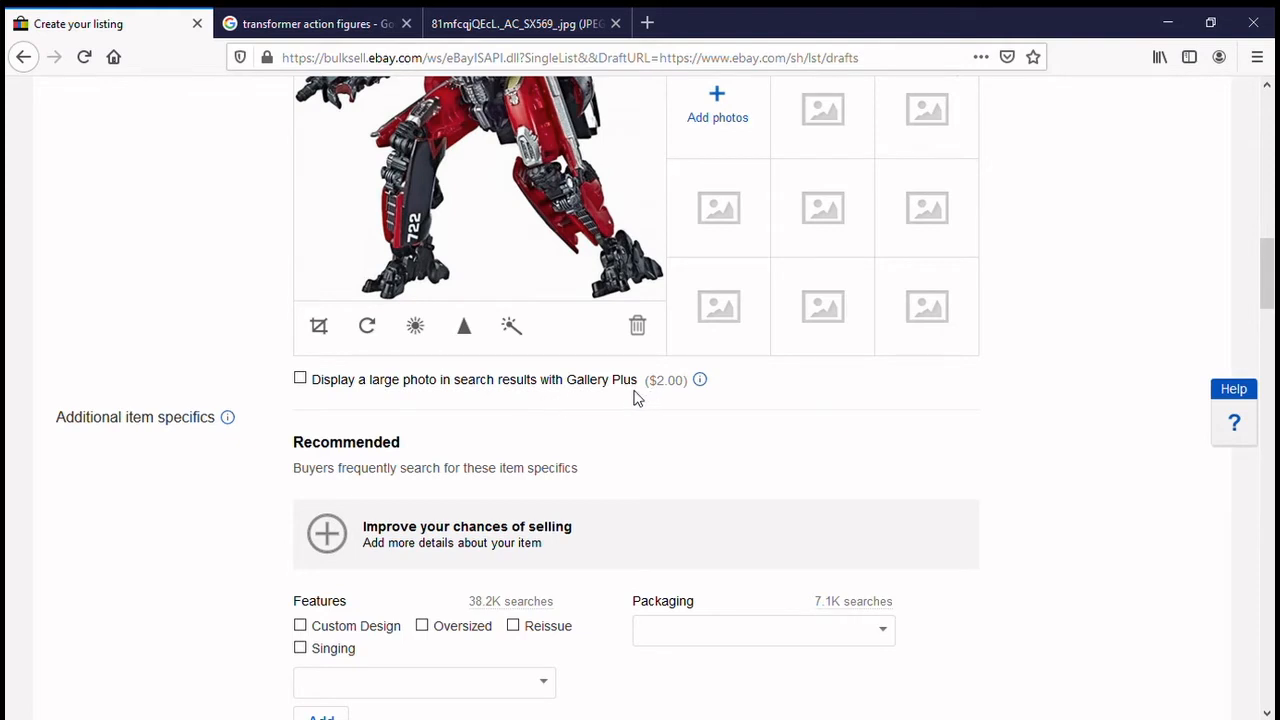
pyautogui.click(301, 380)
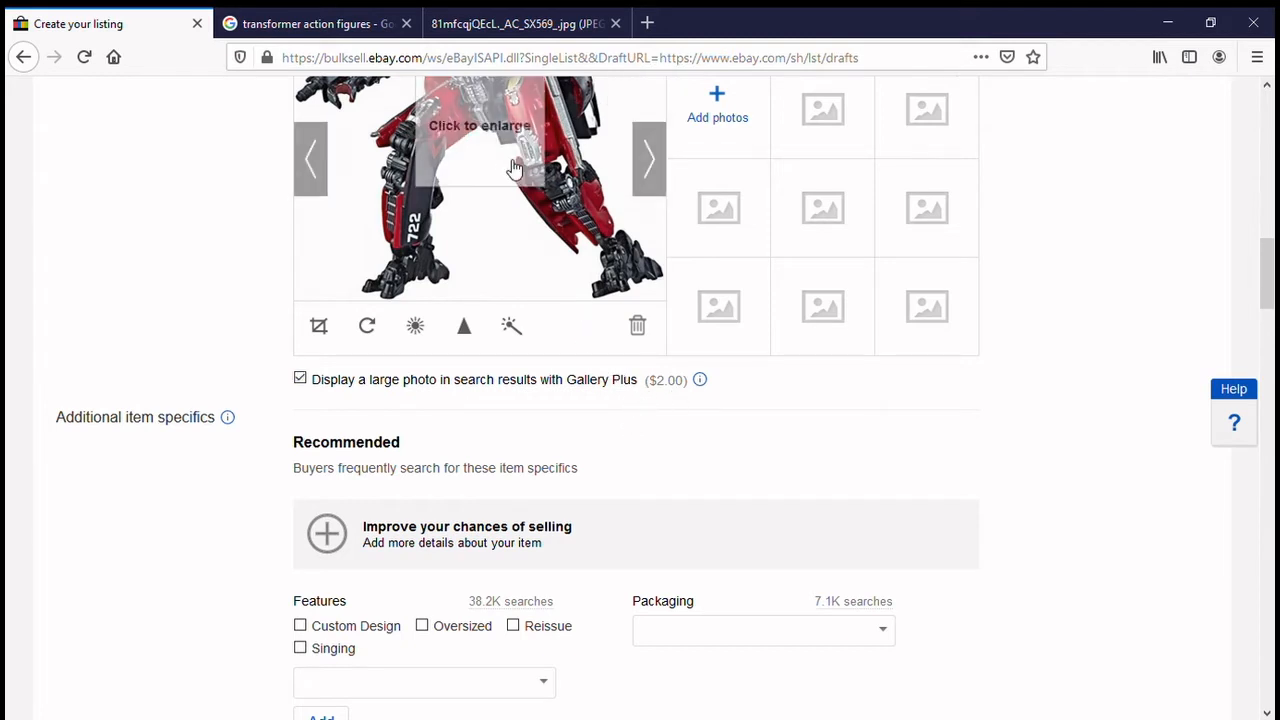
# Go back to the Amazon product page, examine the zoomed view of the product photo, and return to the listing form.
pyautogui.scroll(2, 529, 507)
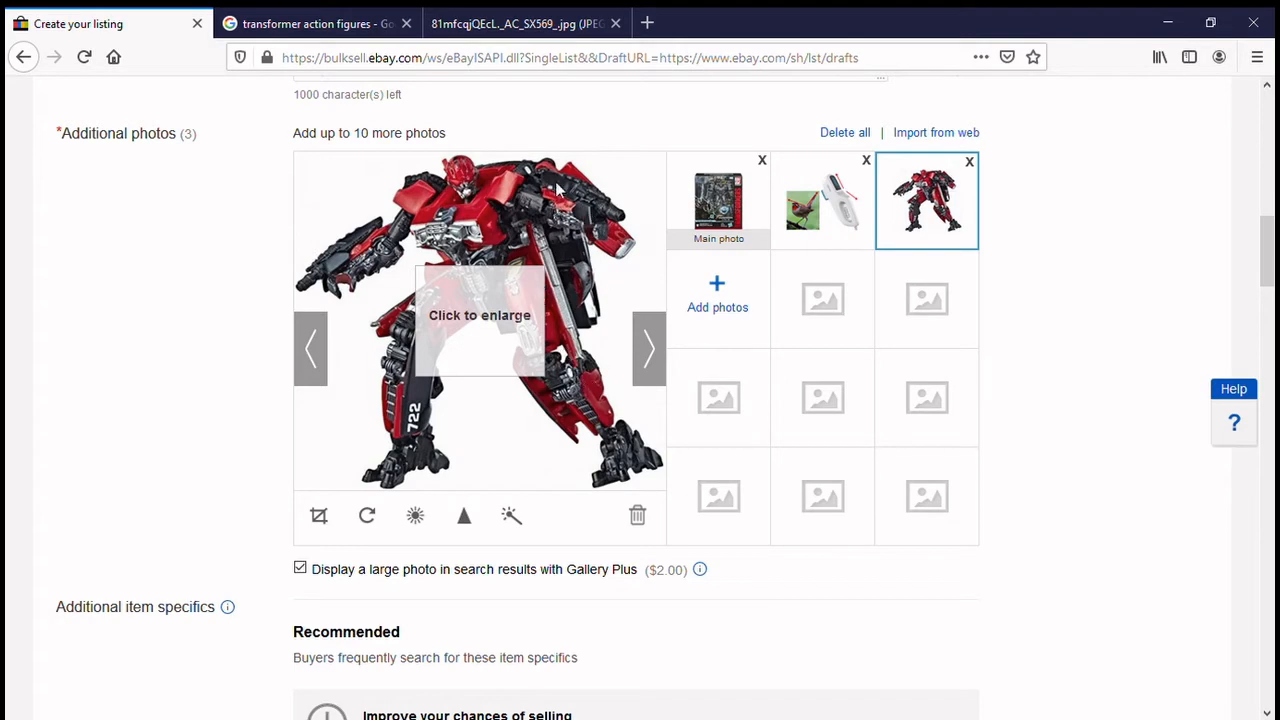
pyautogui.click(540, 24)
pyautogui.click(23, 57)
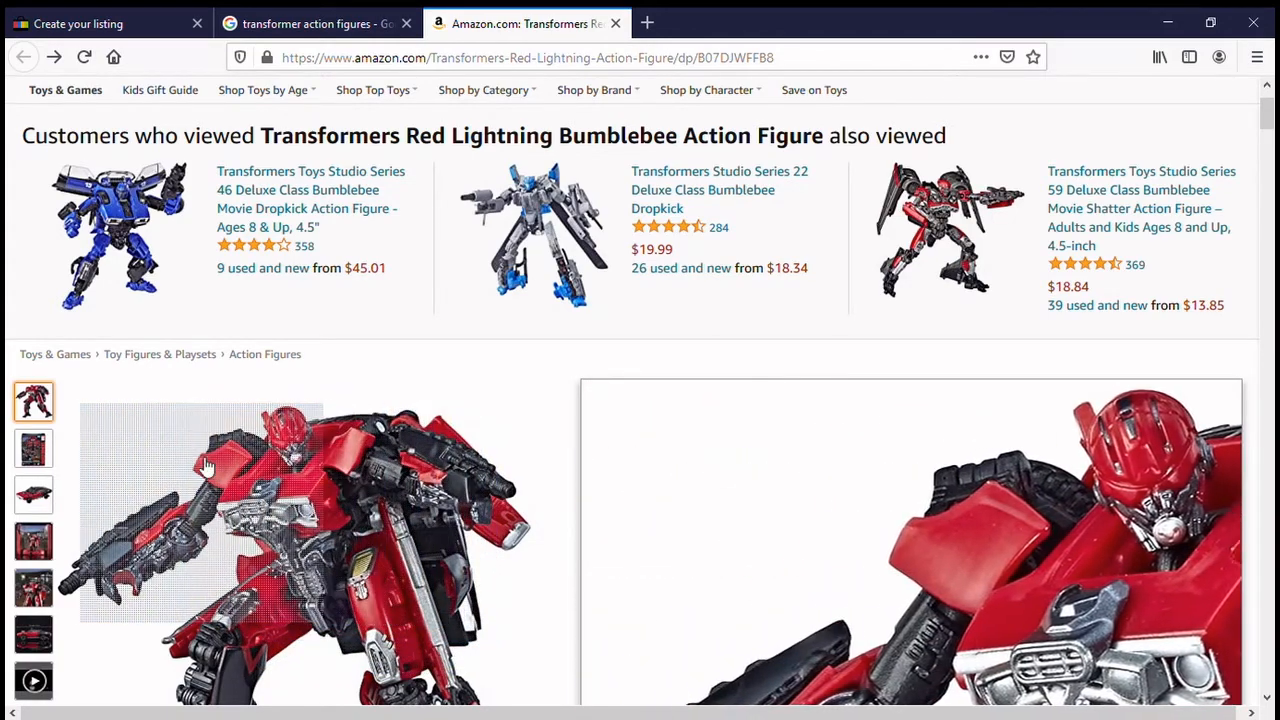
pyautogui.click(140, 30)
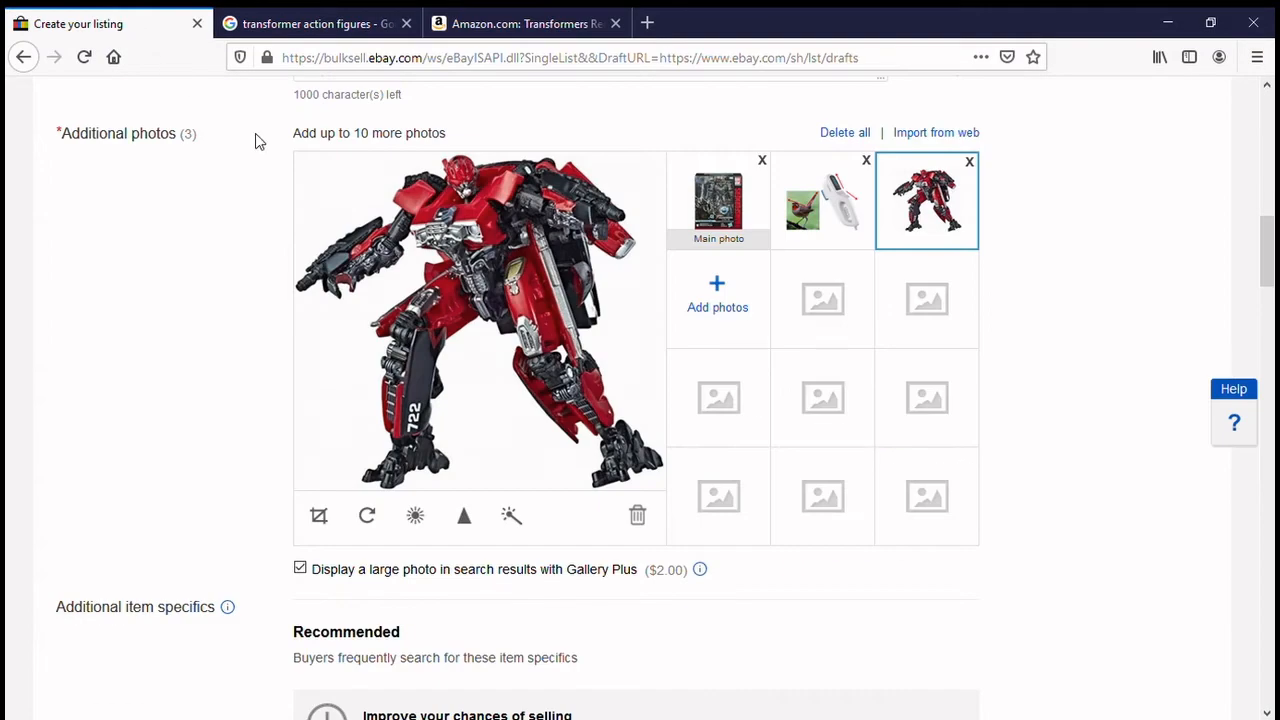
# Examine the listing's recommended and additional item specifics, such as Features, Packaging and Size.
pyautogui.scroll(-2, 449, 400)
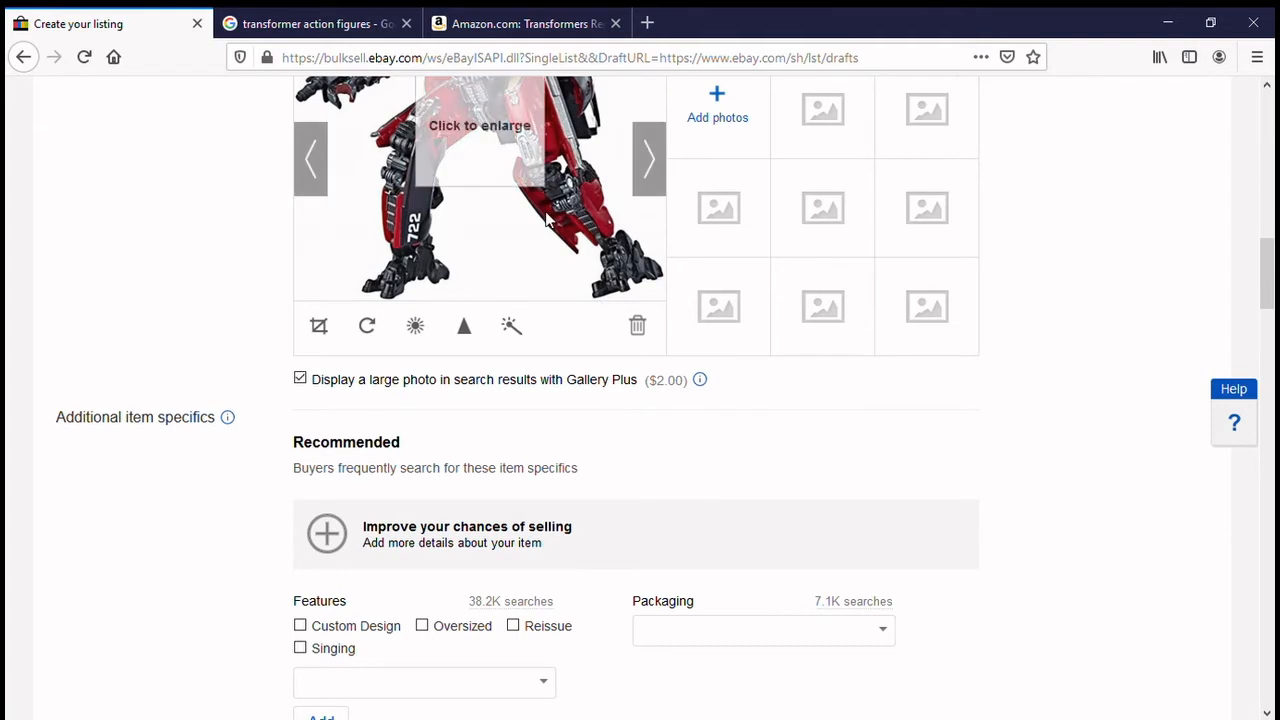
pyautogui.scroll(-2, 661, 505)
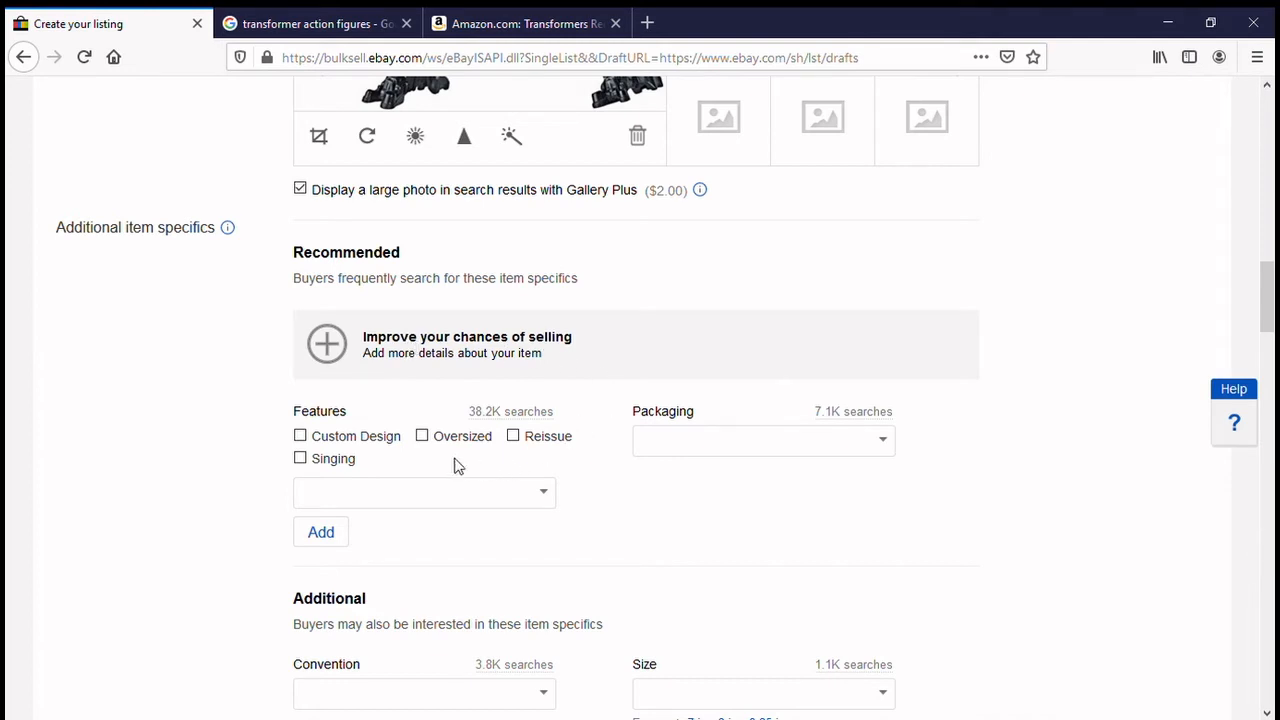
pyautogui.scroll(-1, 370, 413)
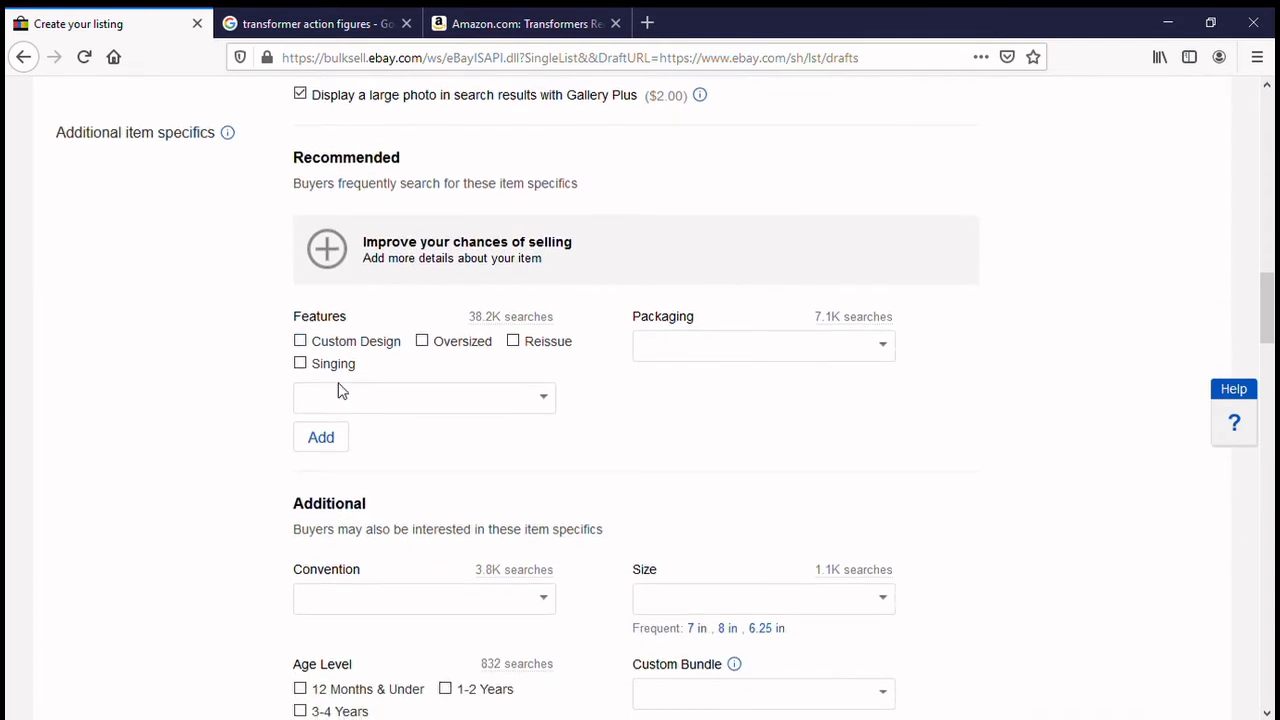
# Select the features Custom Design, Oversized, Reissue and Singing, and set the packaging to Original (Unopened).
pyautogui.click(303, 343)
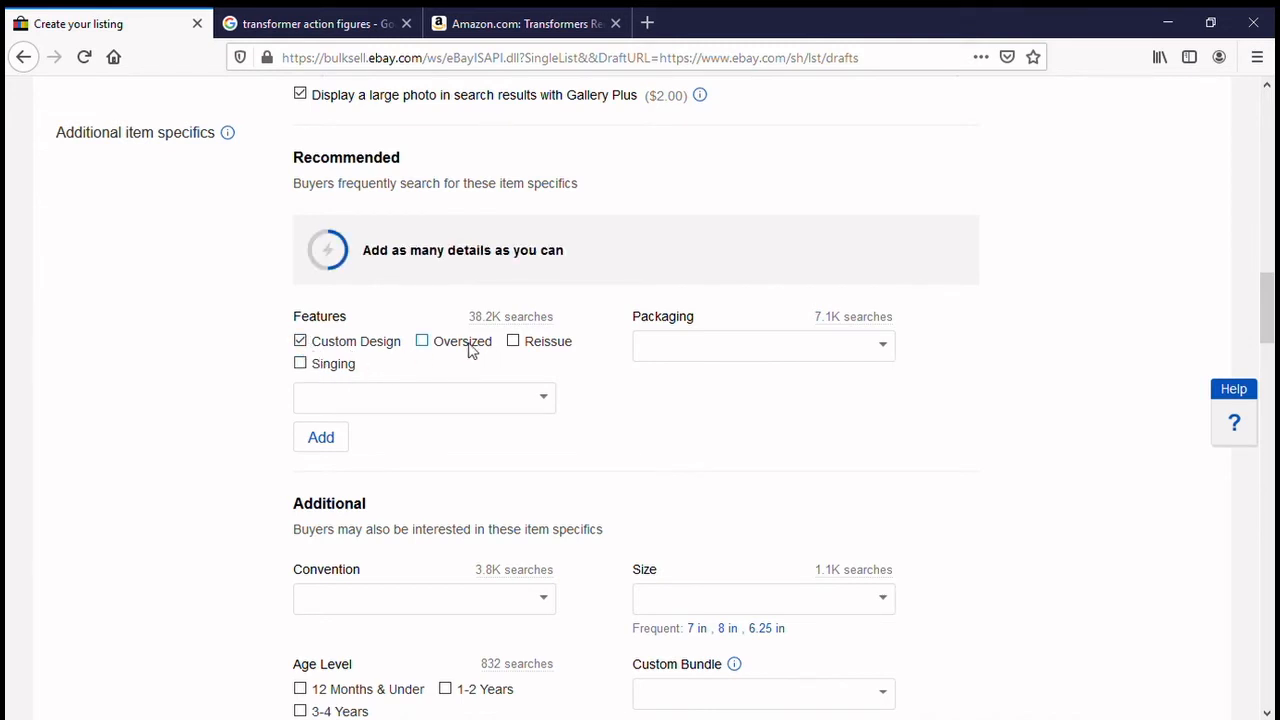
pyautogui.click(303, 342)
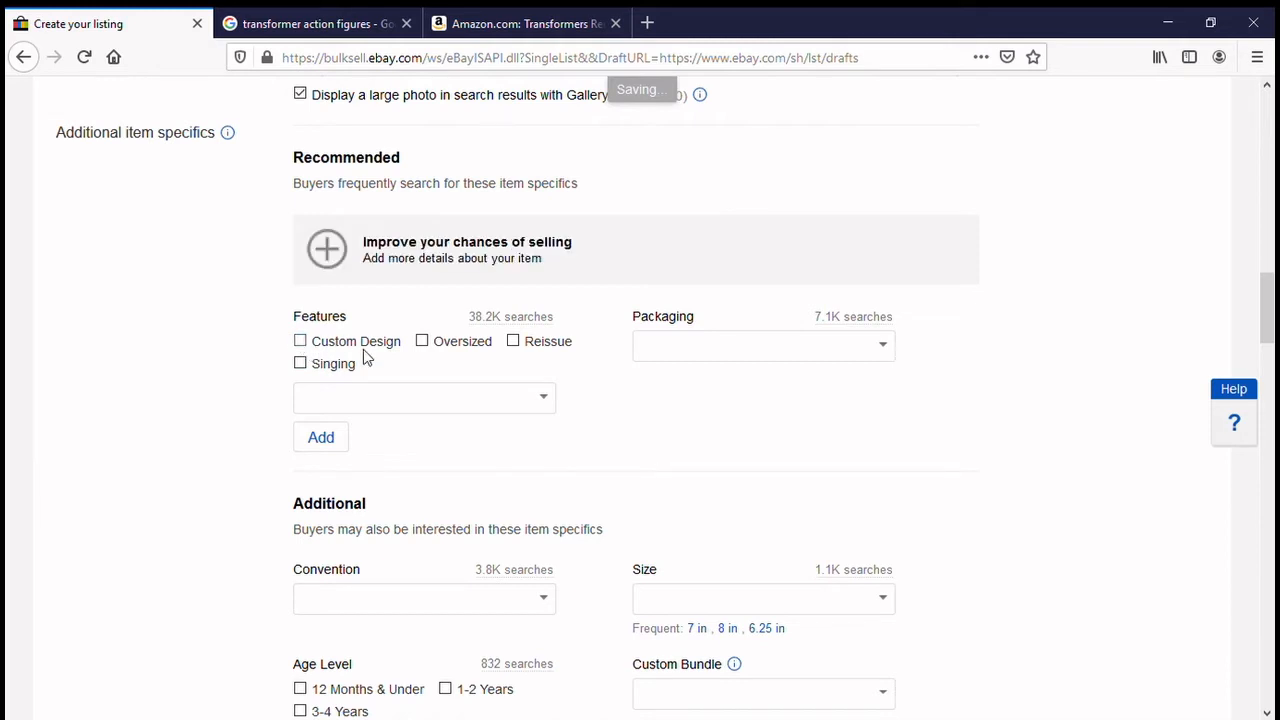
pyautogui.click(303, 364)
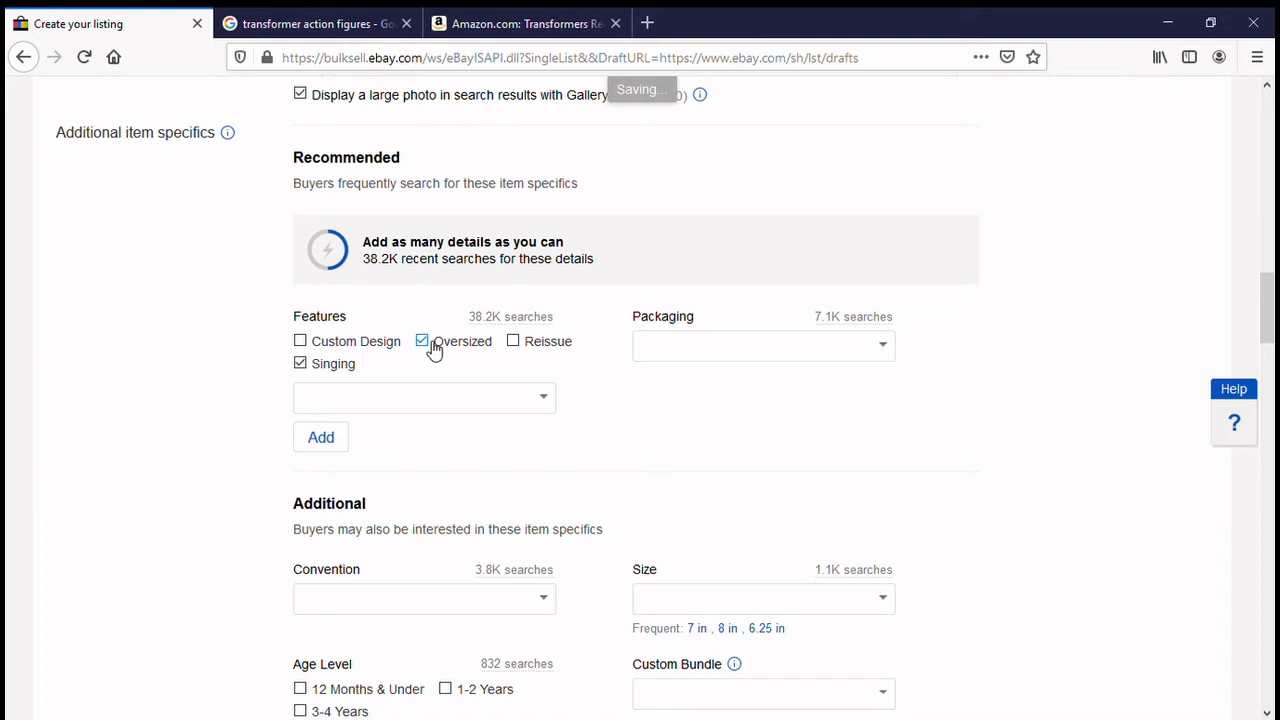
pyautogui.click(515, 342)
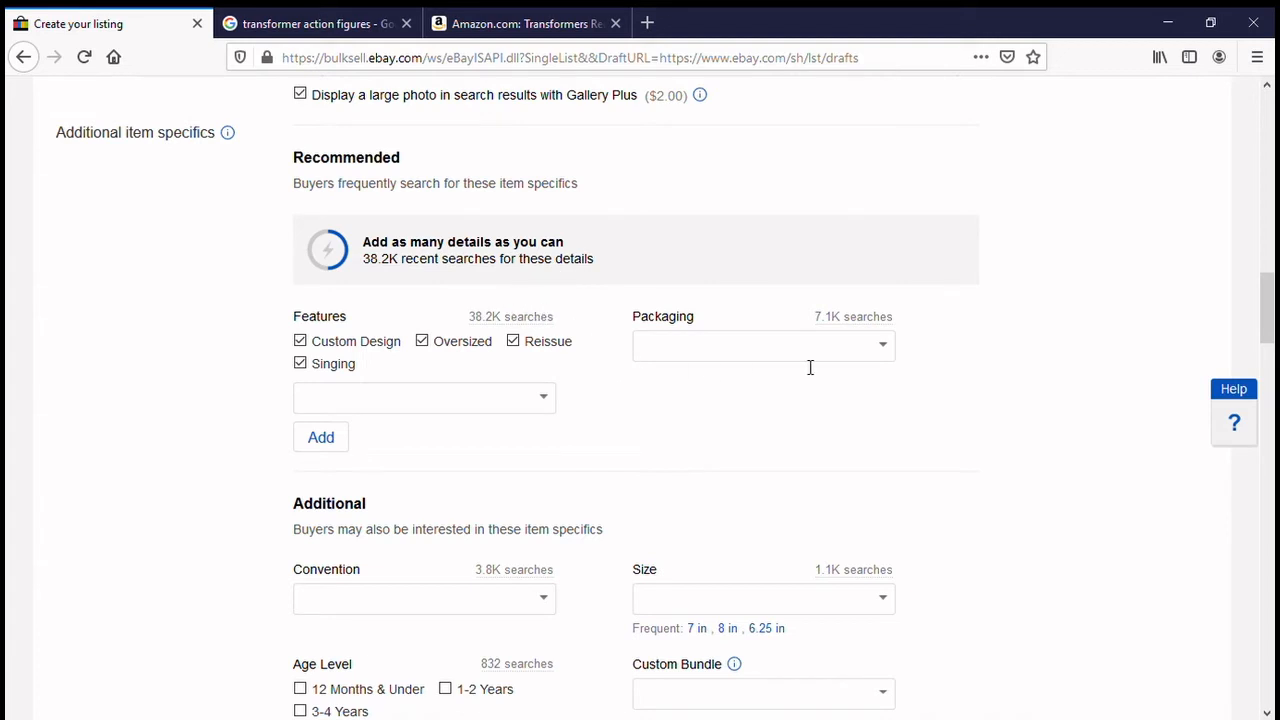
pyautogui.click(884, 350)
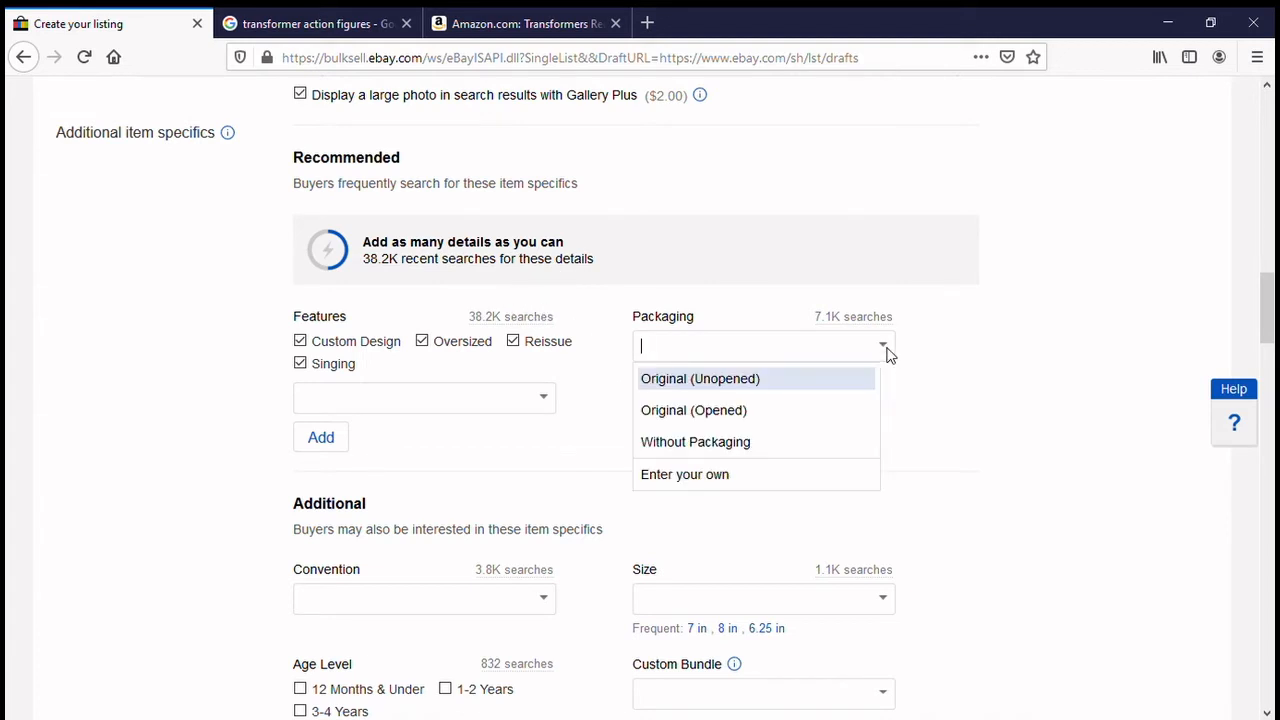
pyautogui.click(777, 387)
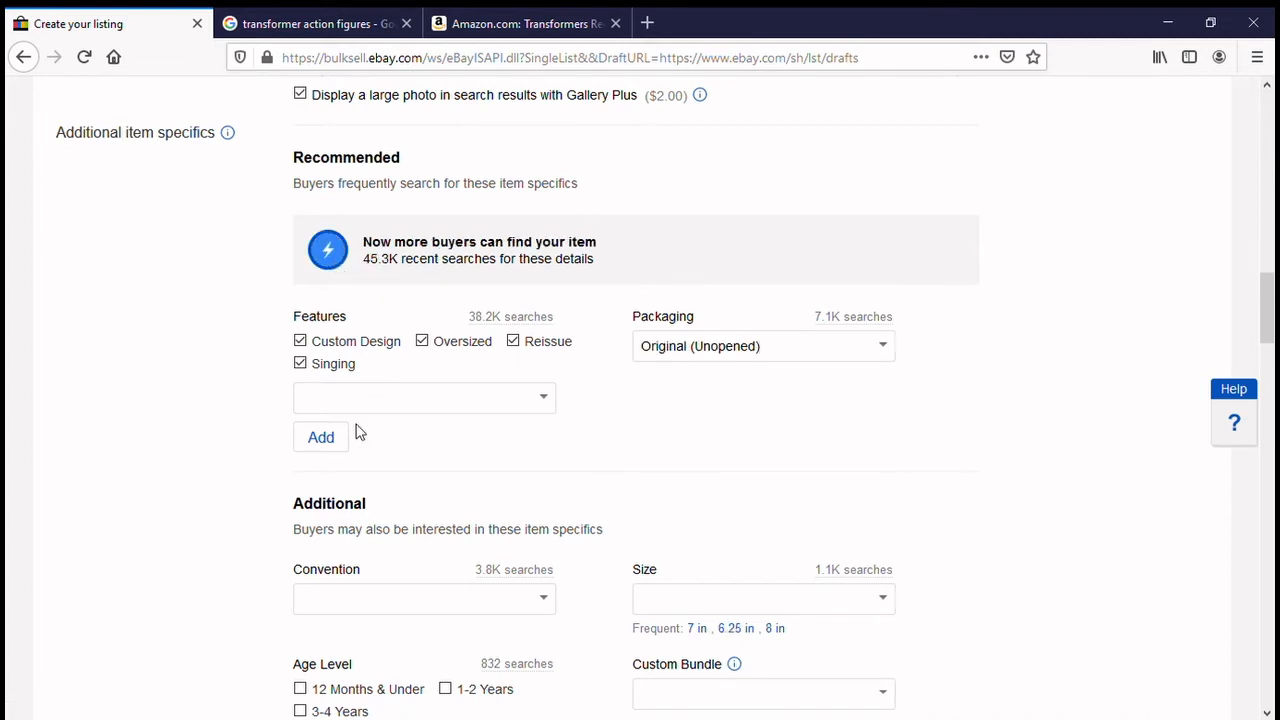
# Add "remote controlled" as a custom entry to the item's features.
pyautogui.scroll(-2, 549, 437)
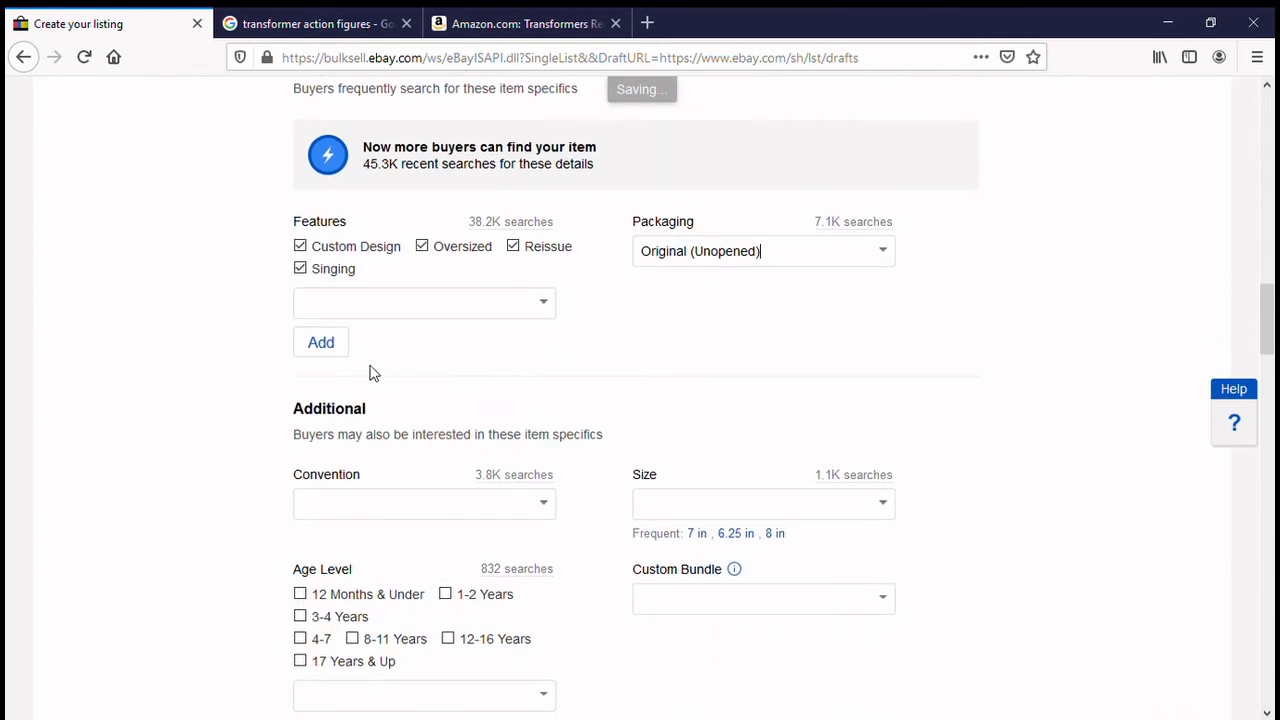
pyautogui.click(545, 307)
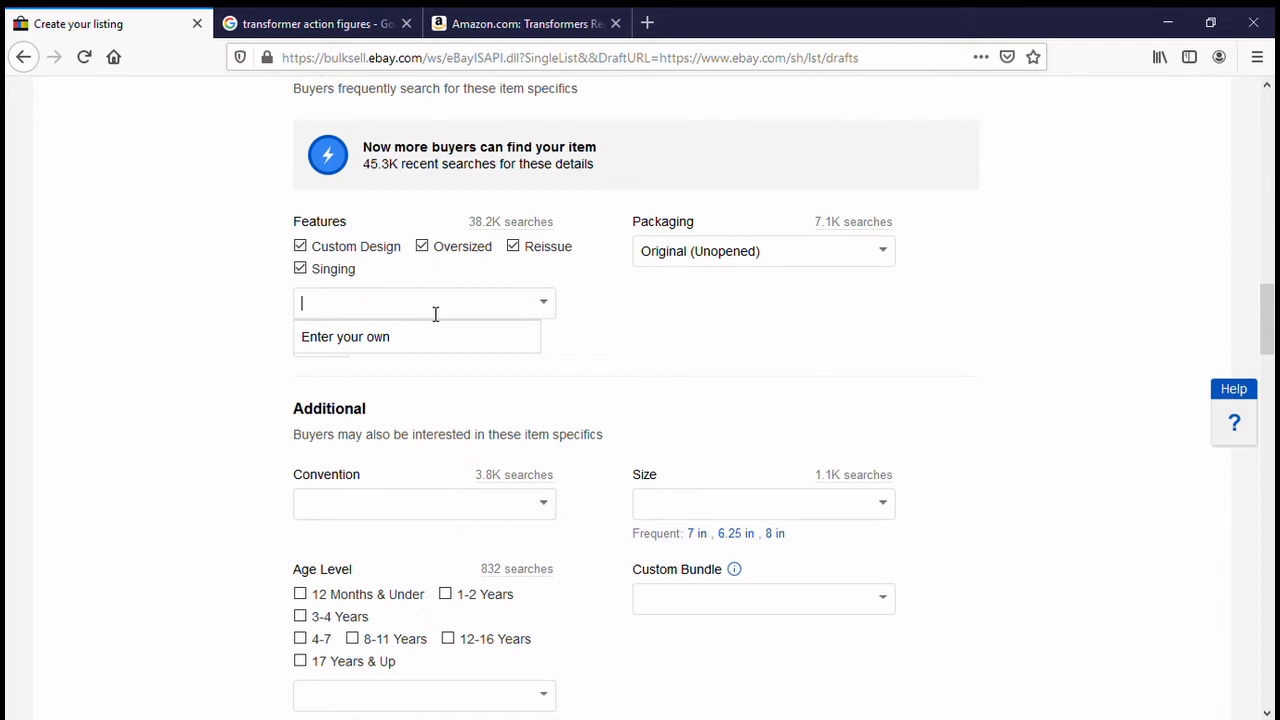
pyautogui.write('remote controlled')
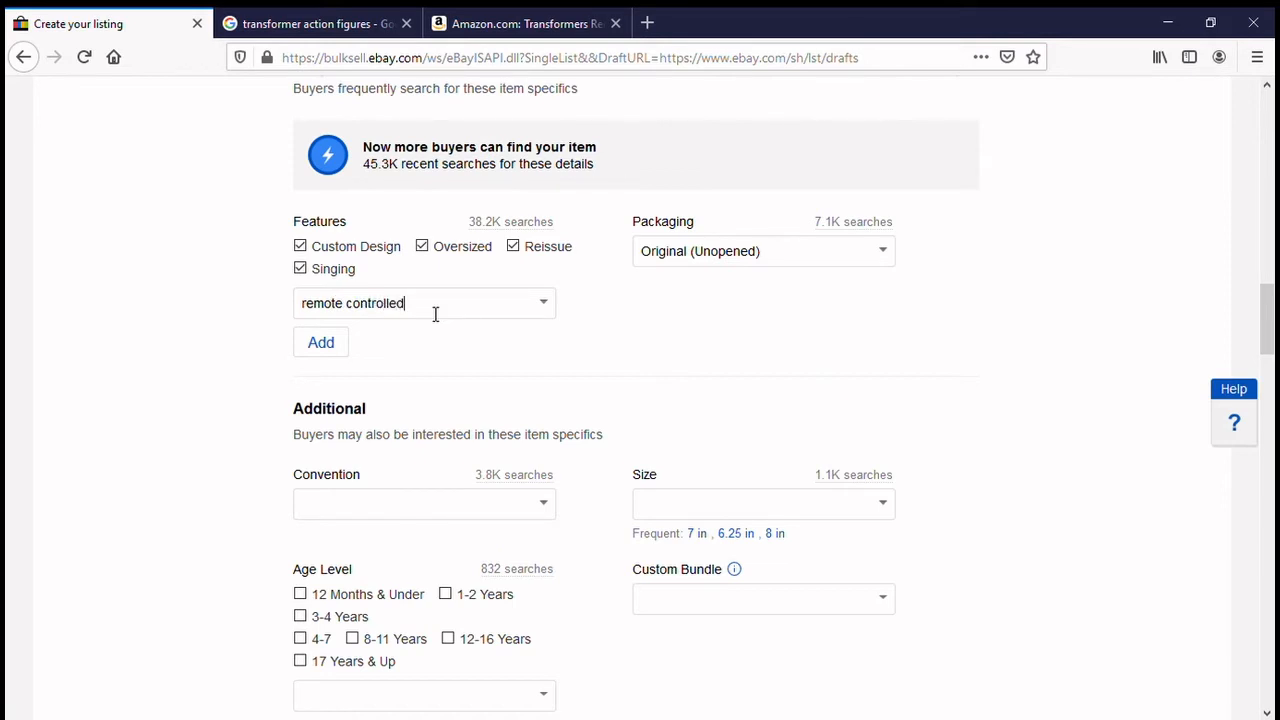
pyautogui.click(330, 352)
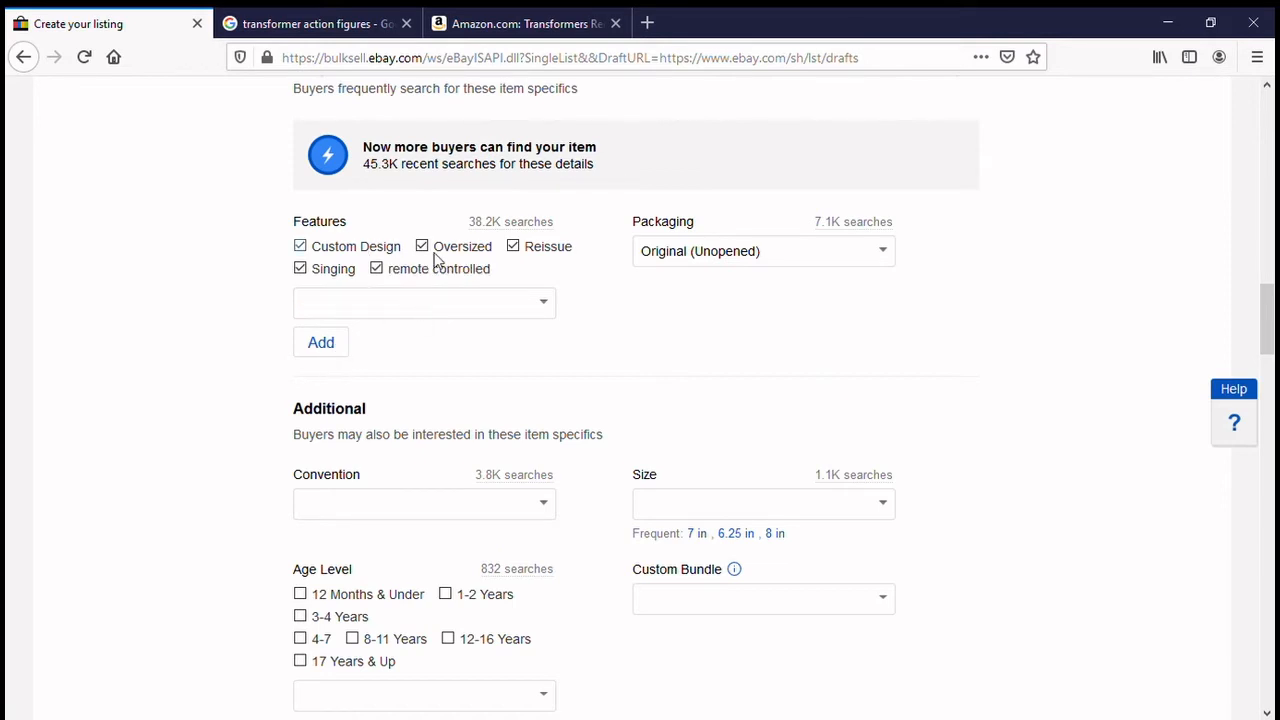
# Check the available Convention options without choosing one, and set the item's size to 6.25 in.
pyautogui.scroll(-2, 520, 394)
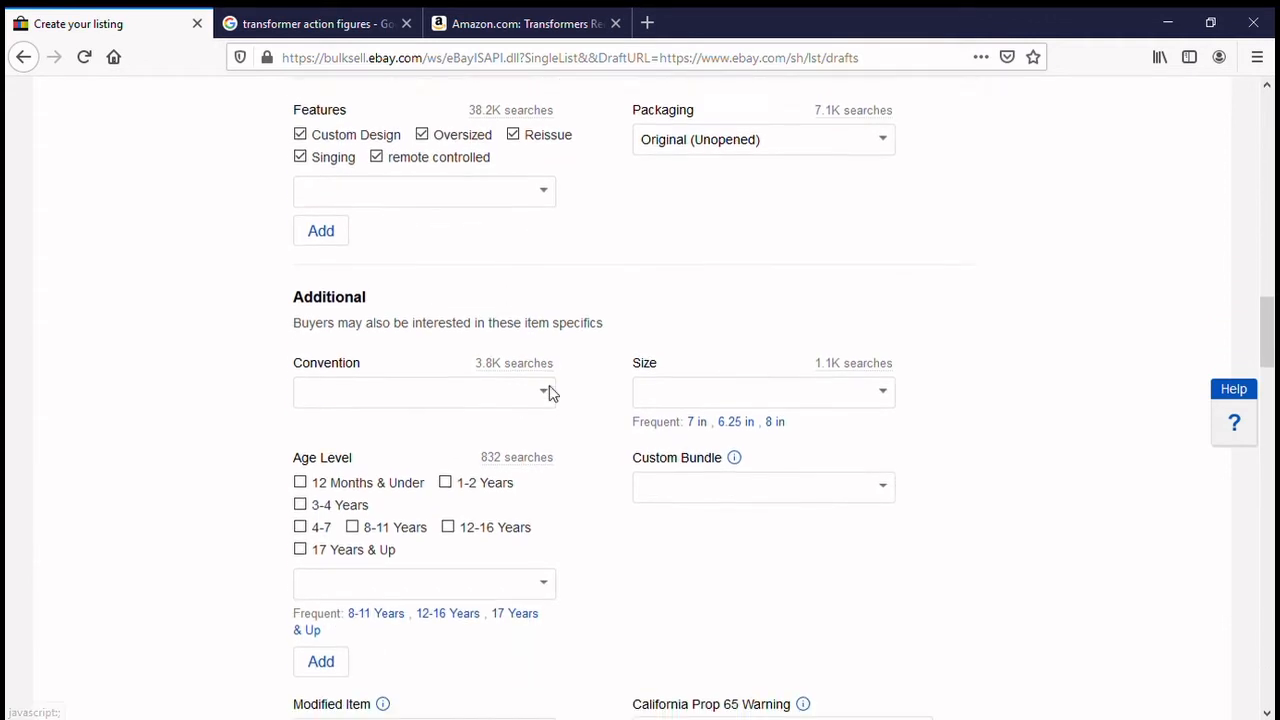
pyautogui.scroll(-1, 549, 390)
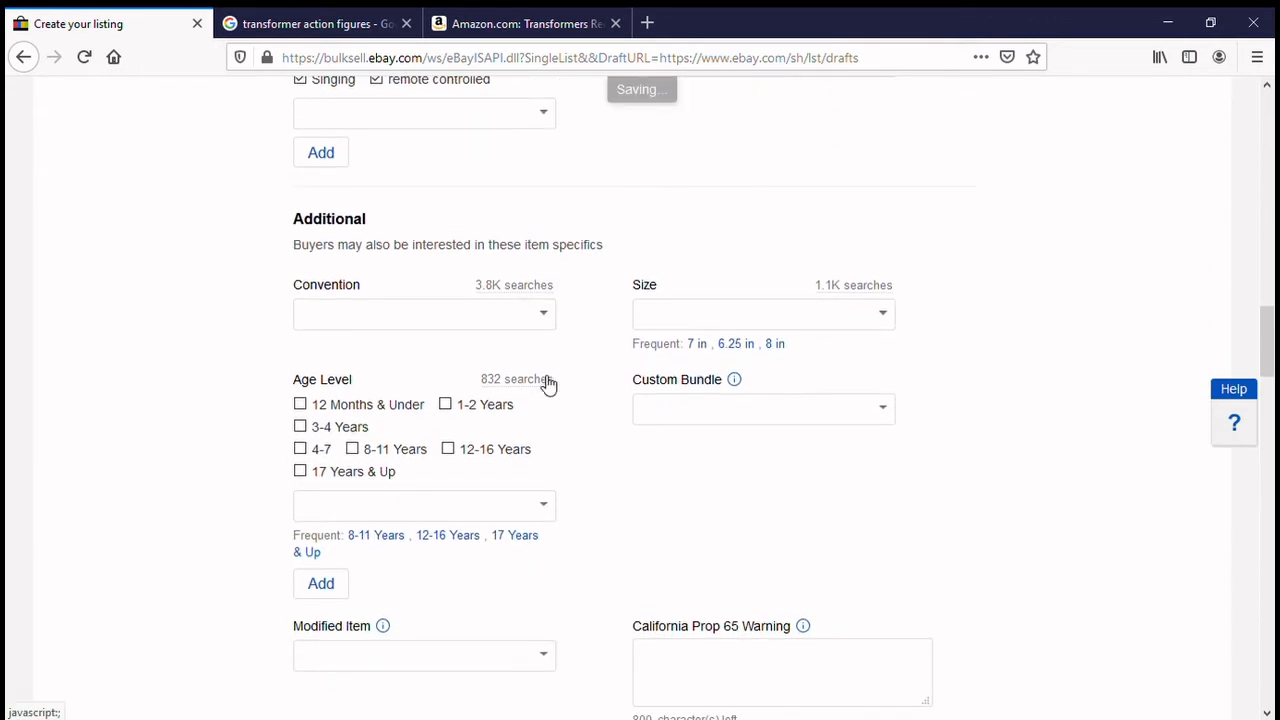
pyautogui.click(546, 322)
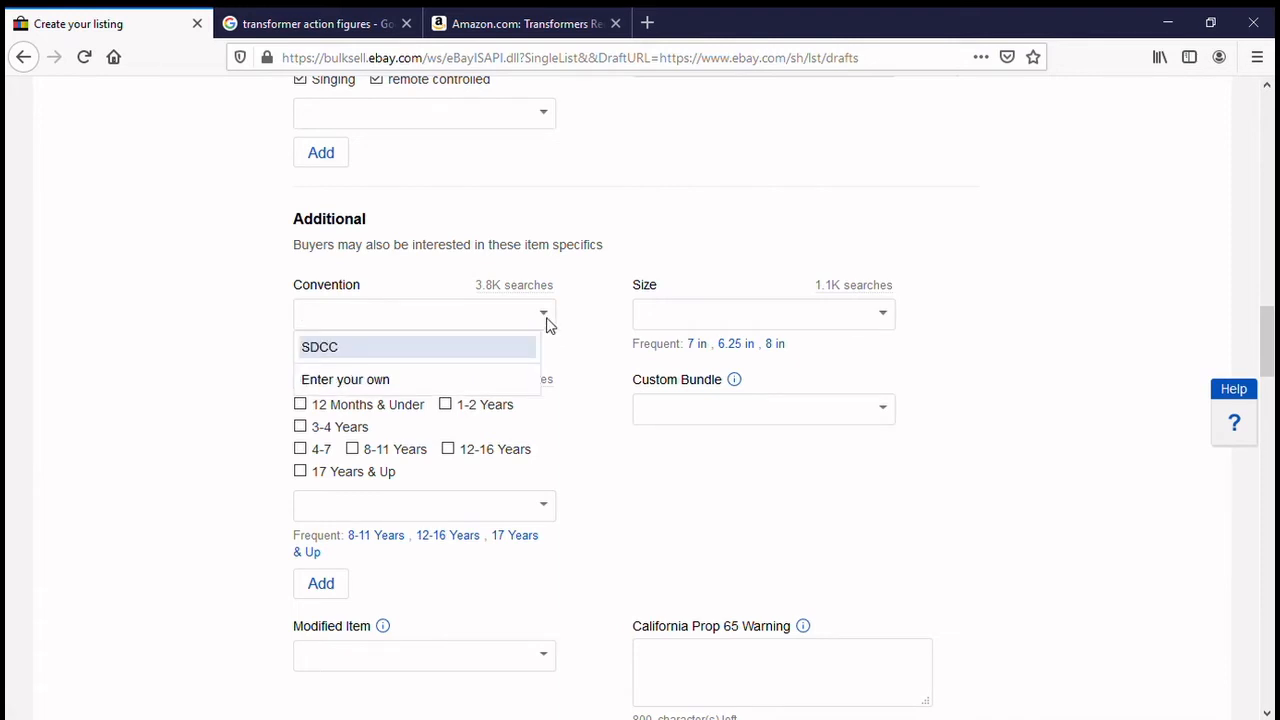
pyautogui.click(672, 218)
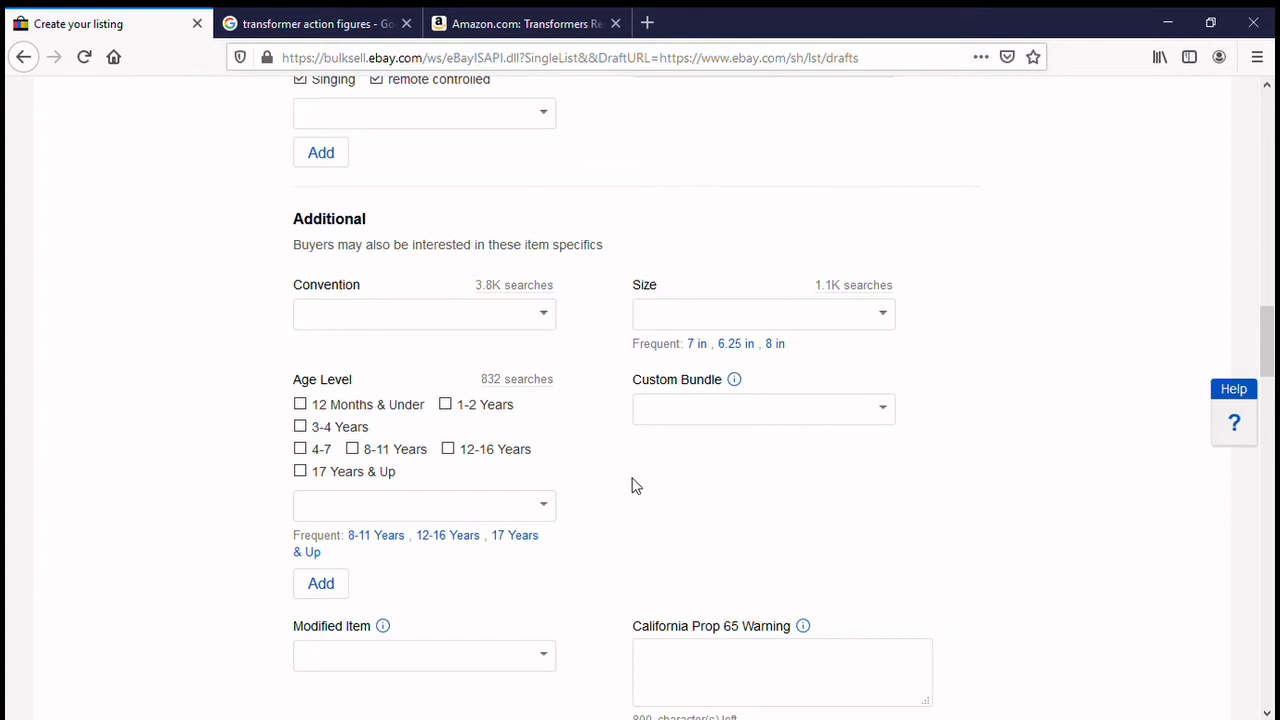
pyautogui.scroll(2, 632, 490)
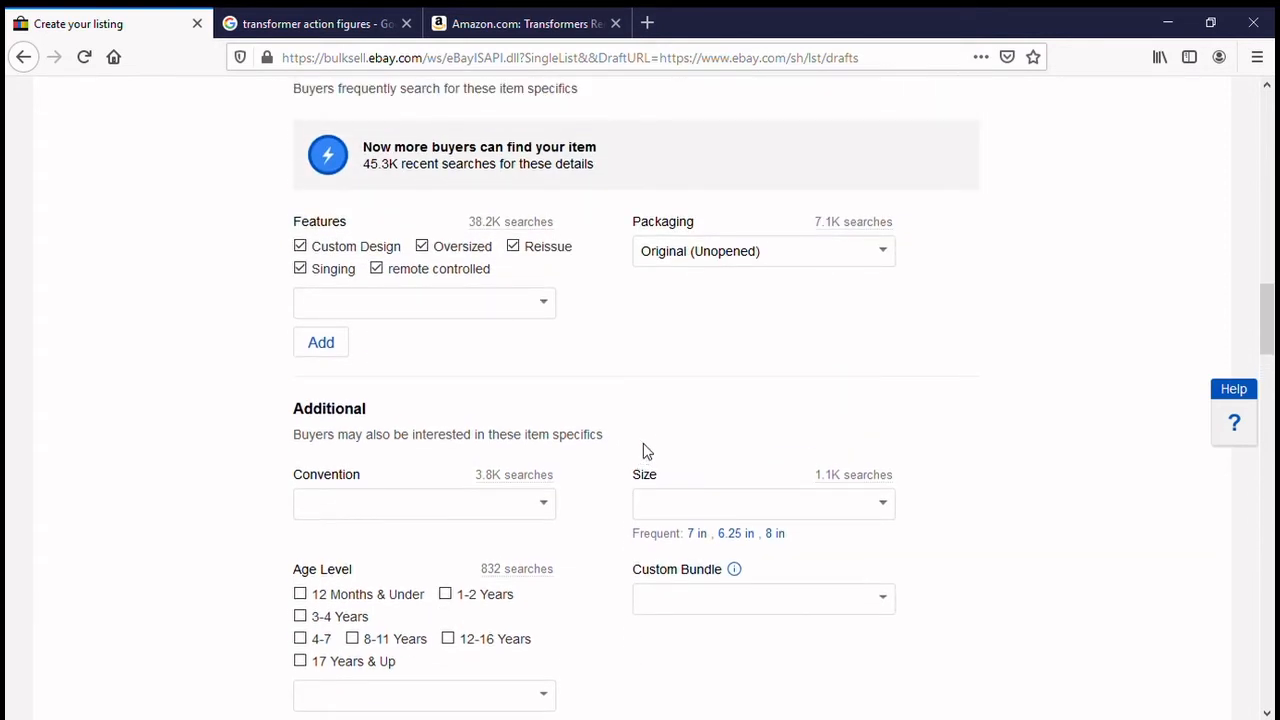
pyautogui.scroll(-1, 645, 453)
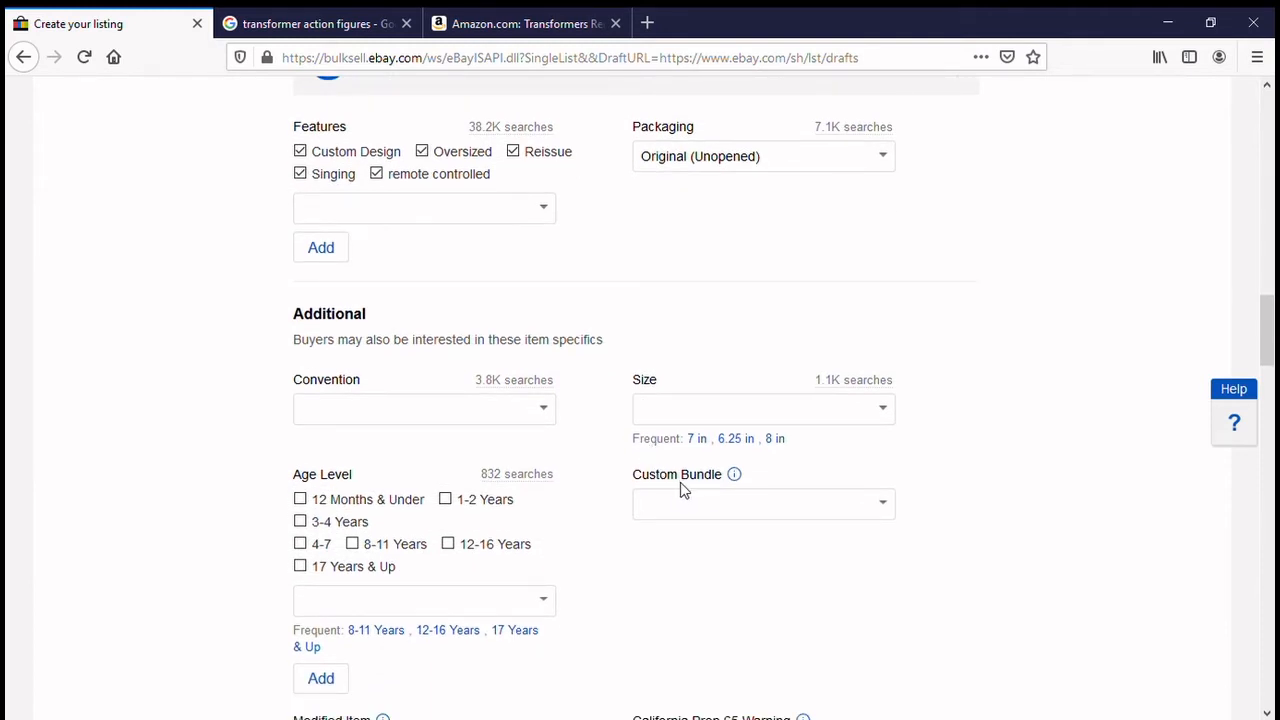
pyautogui.click(742, 442)
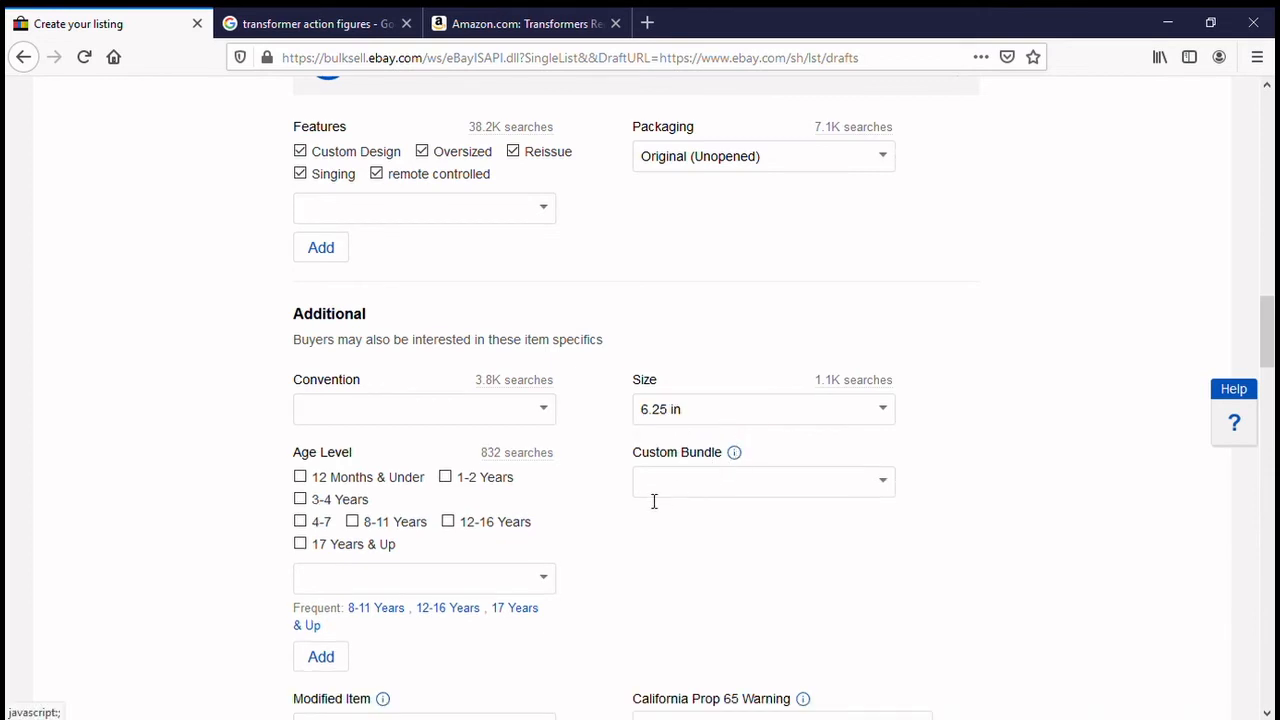
# Review the listing's photos and mark the item as a custom bundle with Yes.
pyautogui.click(884, 489)
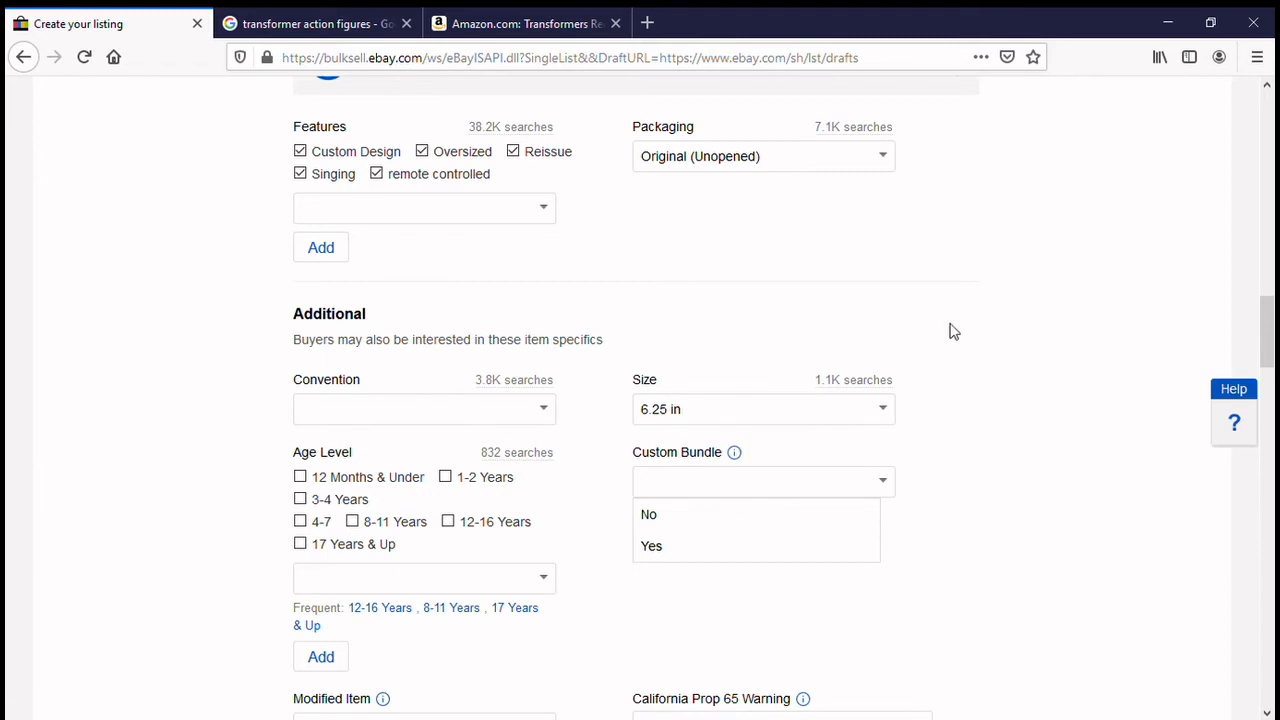
pyautogui.scroll(1, 765, 311)
pyautogui.scroll(5, 765, 311)
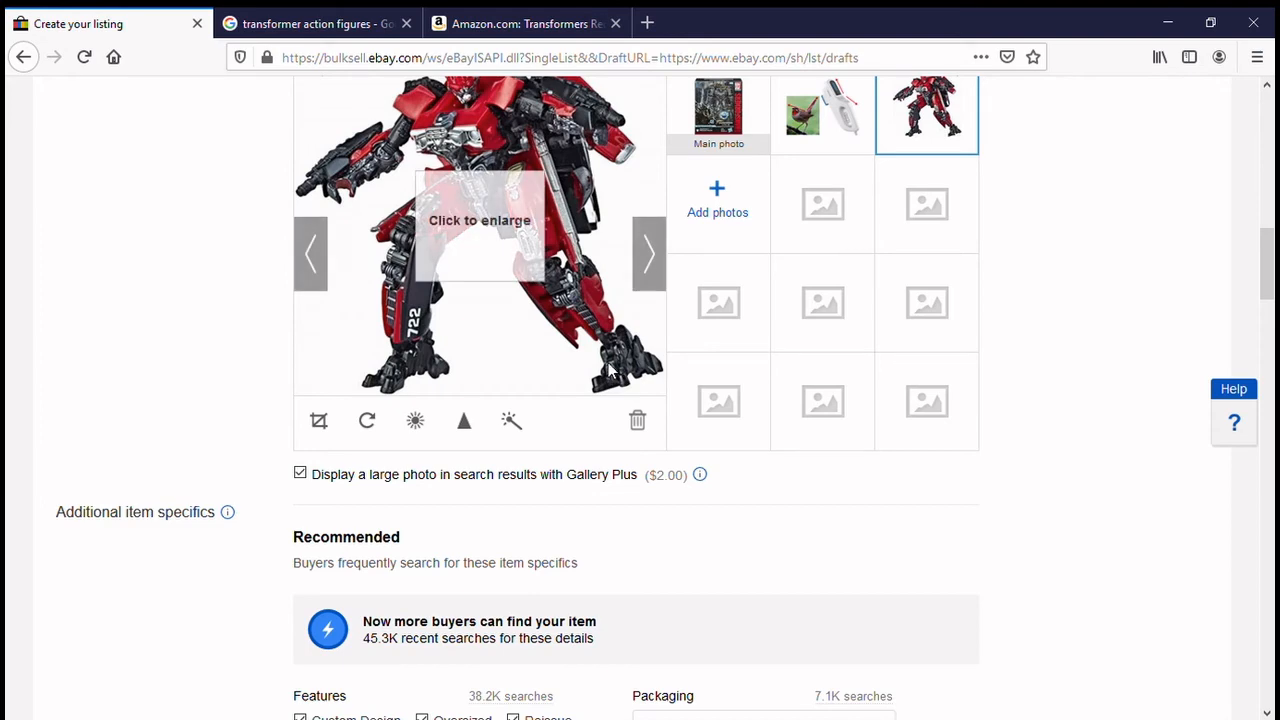
pyautogui.scroll(-1, 867, 545)
pyautogui.scroll(-5, 867, 545)
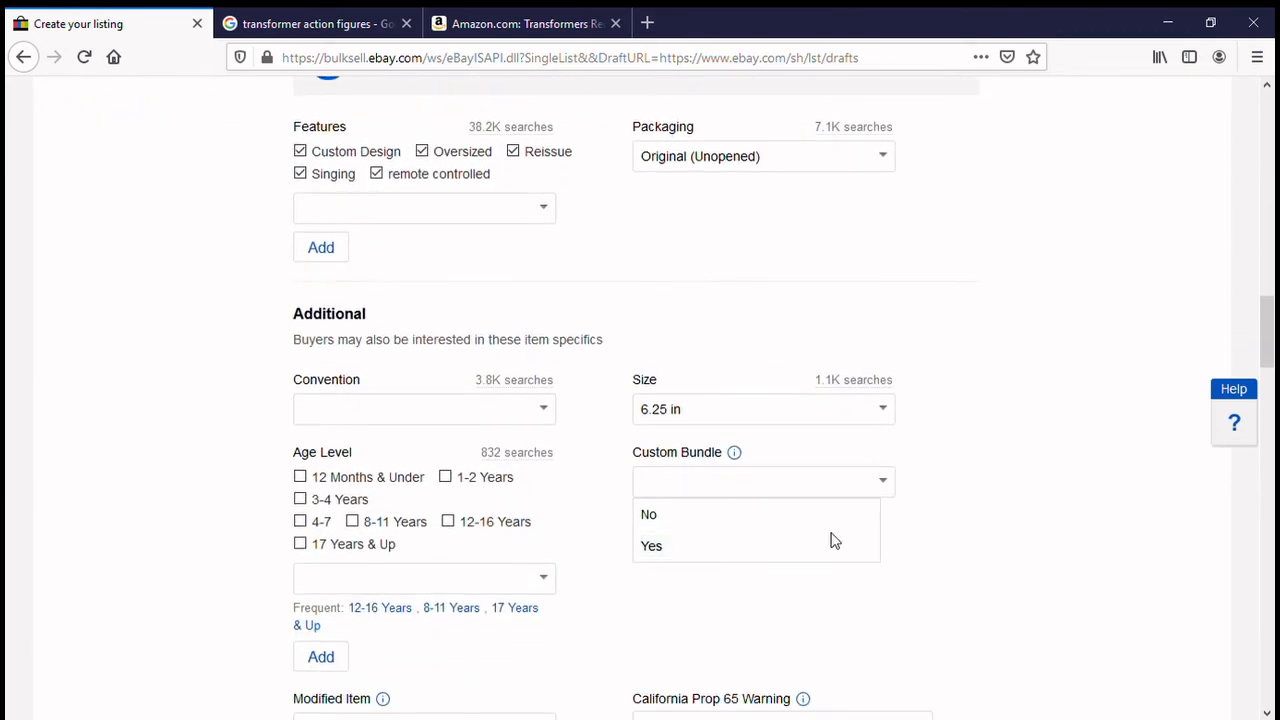
pyautogui.click(668, 553)
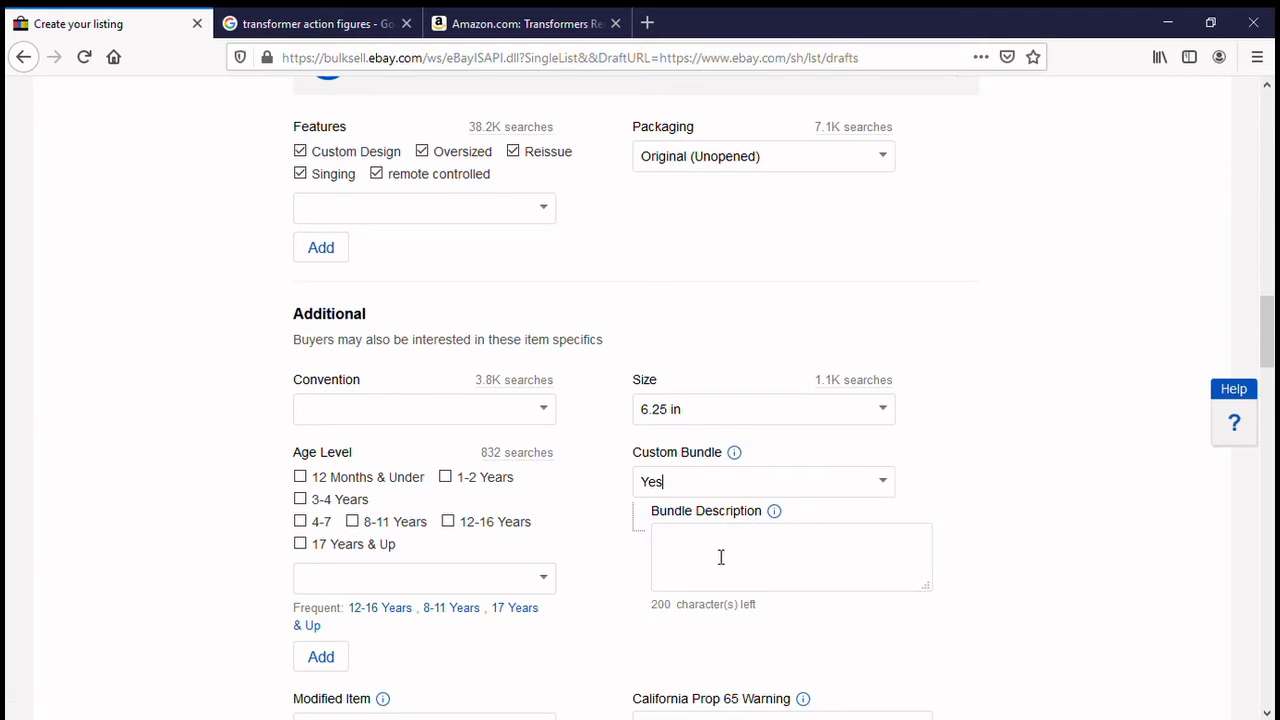
# Enter the bundle description on three separate lines: "transformer action figure", "batteries" and "remote control".
pyautogui.click(720, 557)
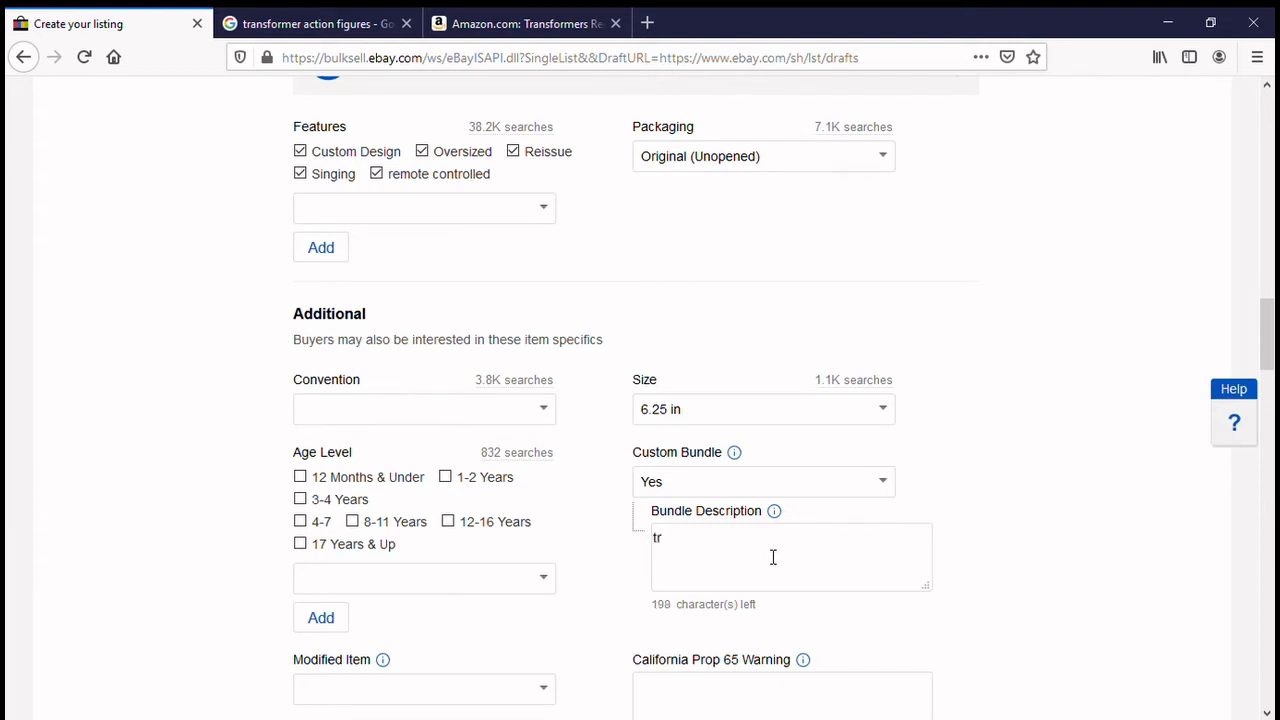
pyautogui.write('transformer action figure')
pyautogui.press('Return')
pyautogui.write('bag')
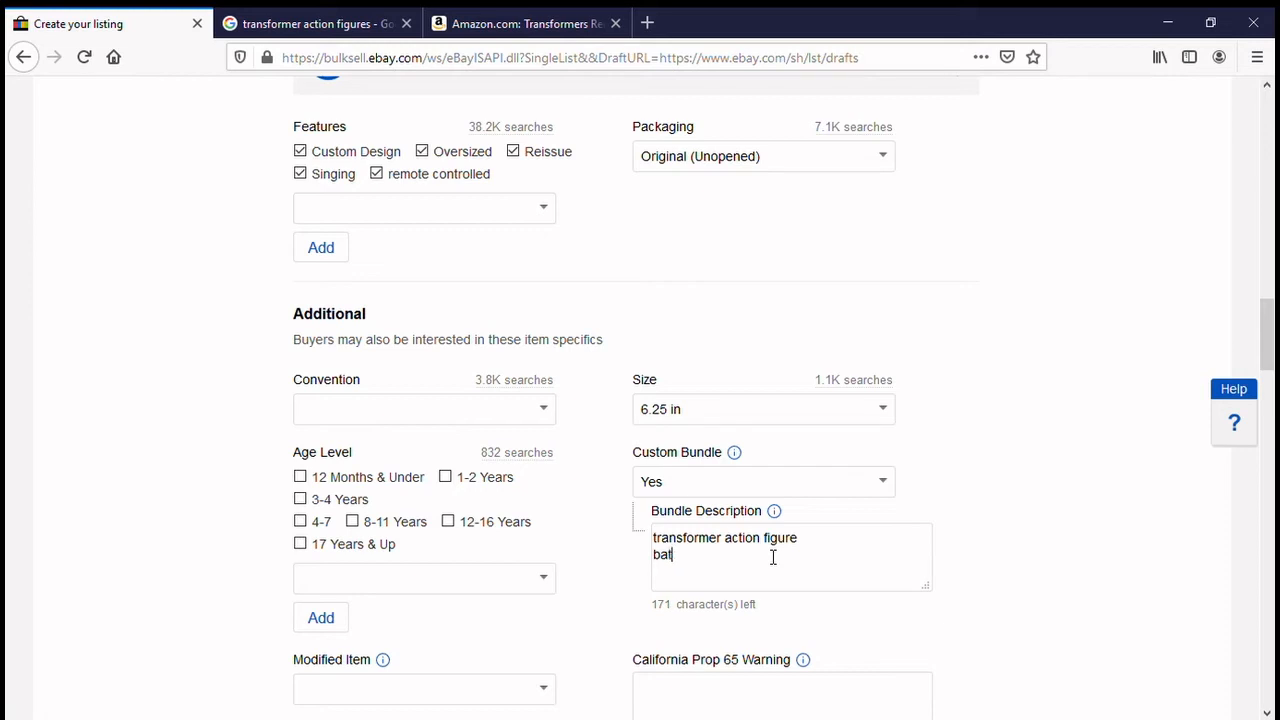
pyautogui.write('ter')
pyautogui.write('re')
pyautogui.write('mote control')
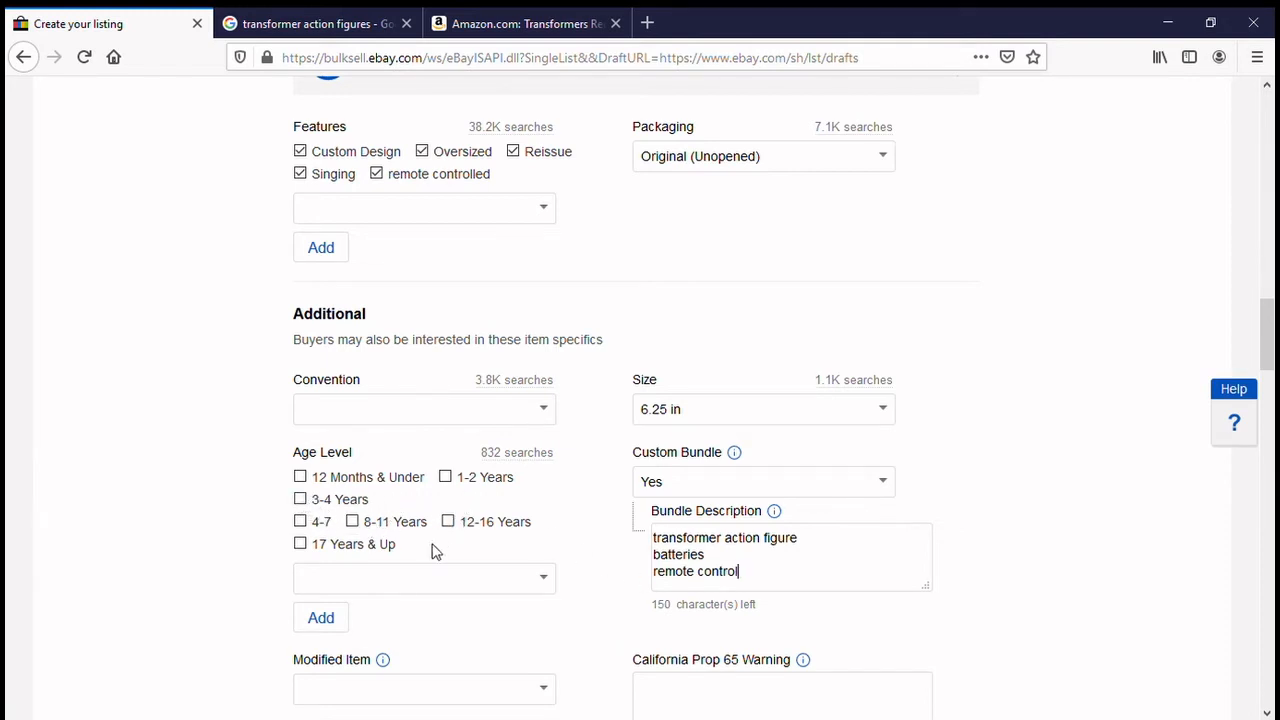
# Select 8-11 Years as the age level and set Modified Item to No.
pyautogui.click(353, 522)
pyautogui.scroll(-3, 477, 524)
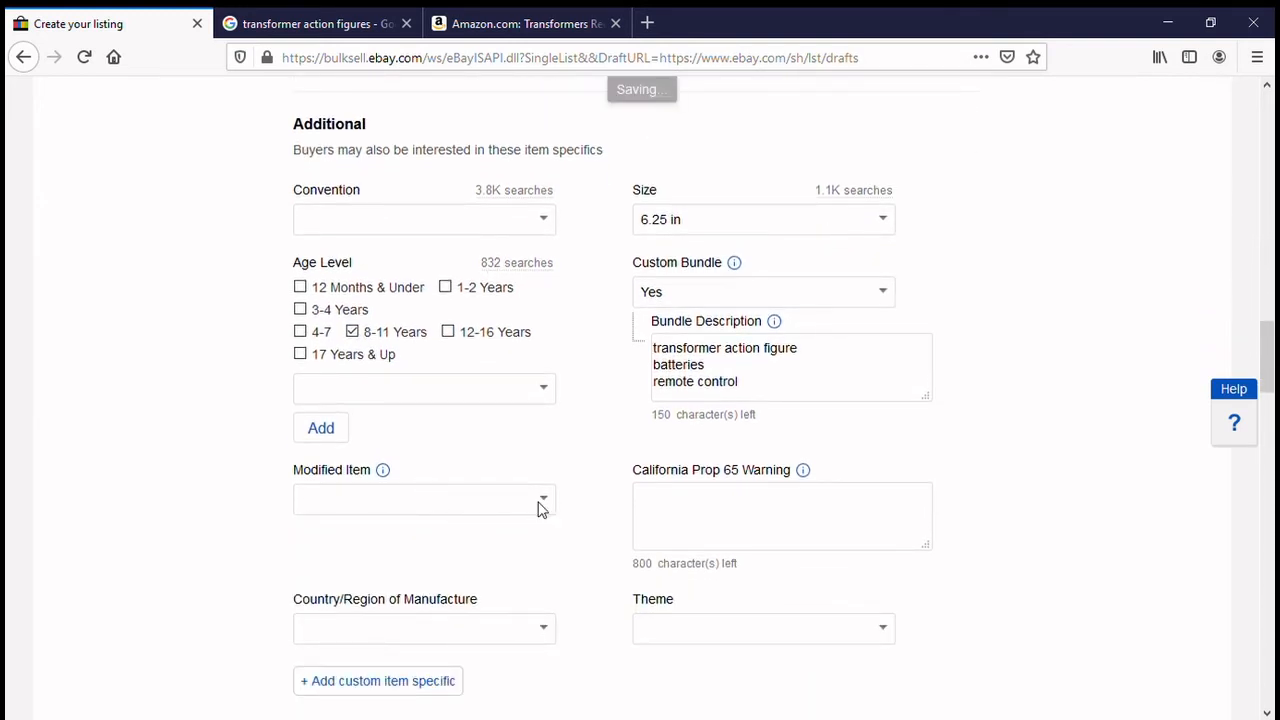
pyautogui.click(542, 502)
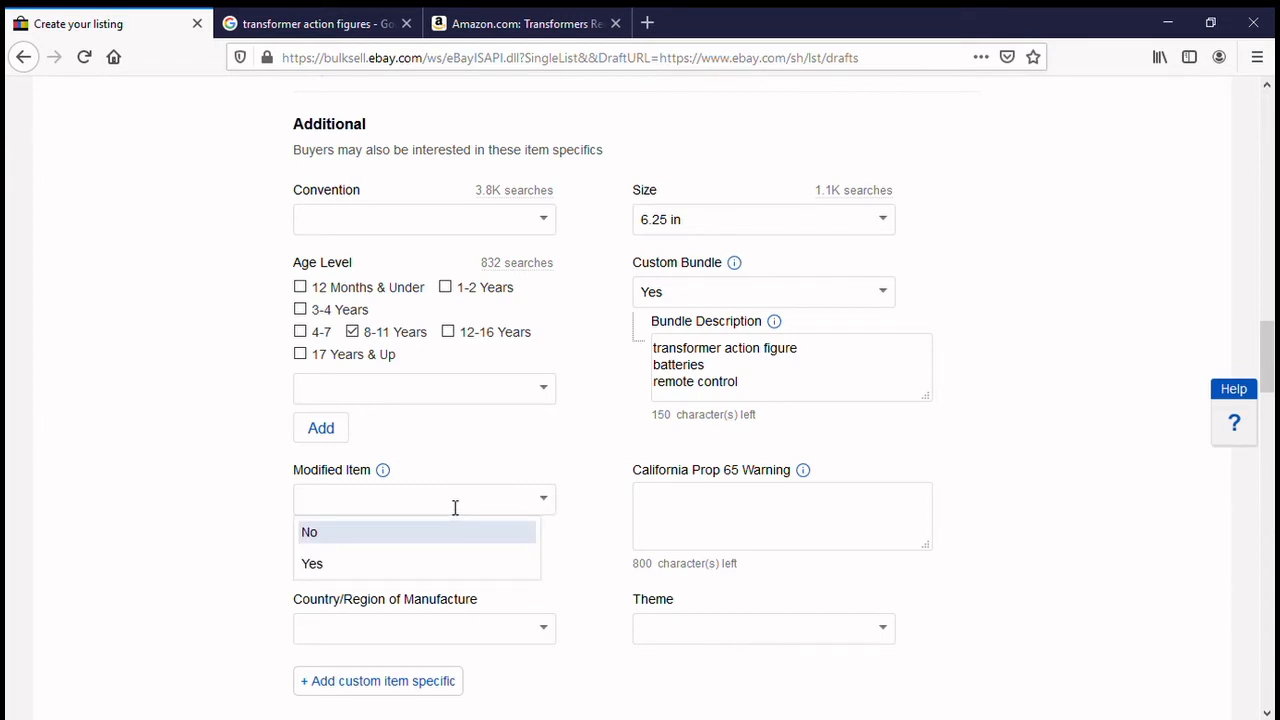
pyautogui.click(418, 543)
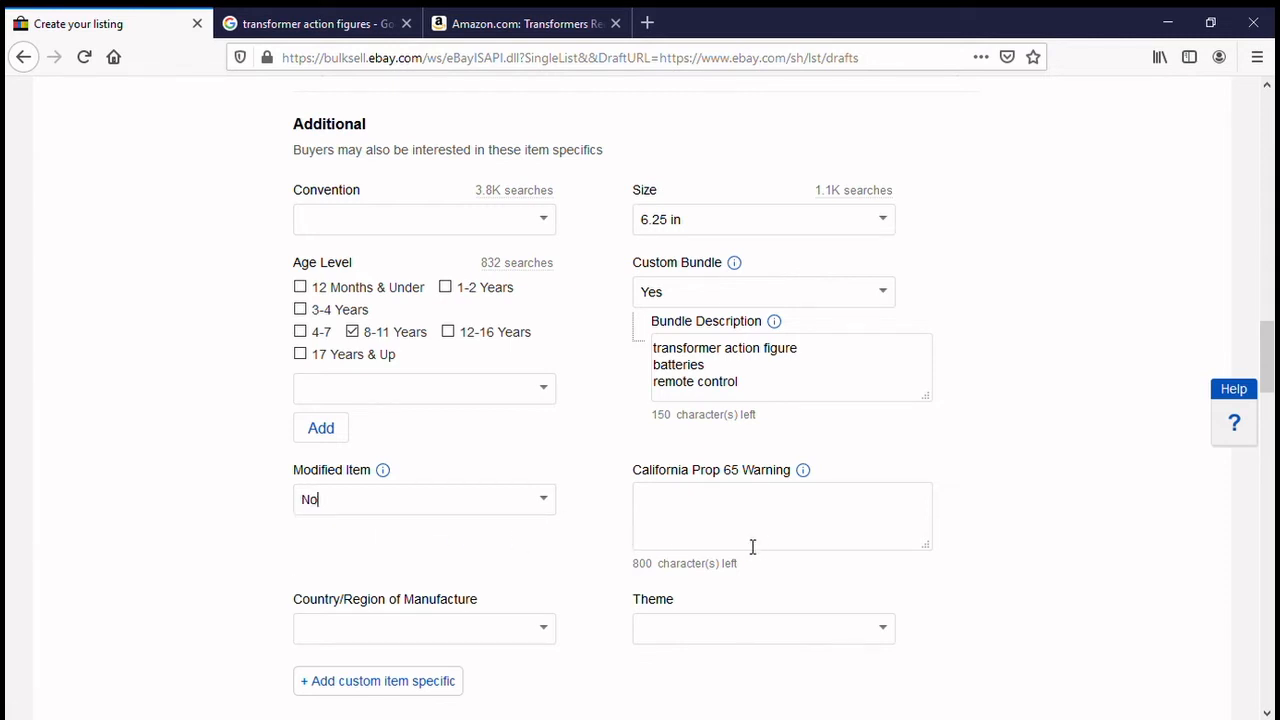
# Check the help for the California Prop 65 Warning and set the country of manufacture to United States.
pyautogui.scroll(-2, 754, 537)
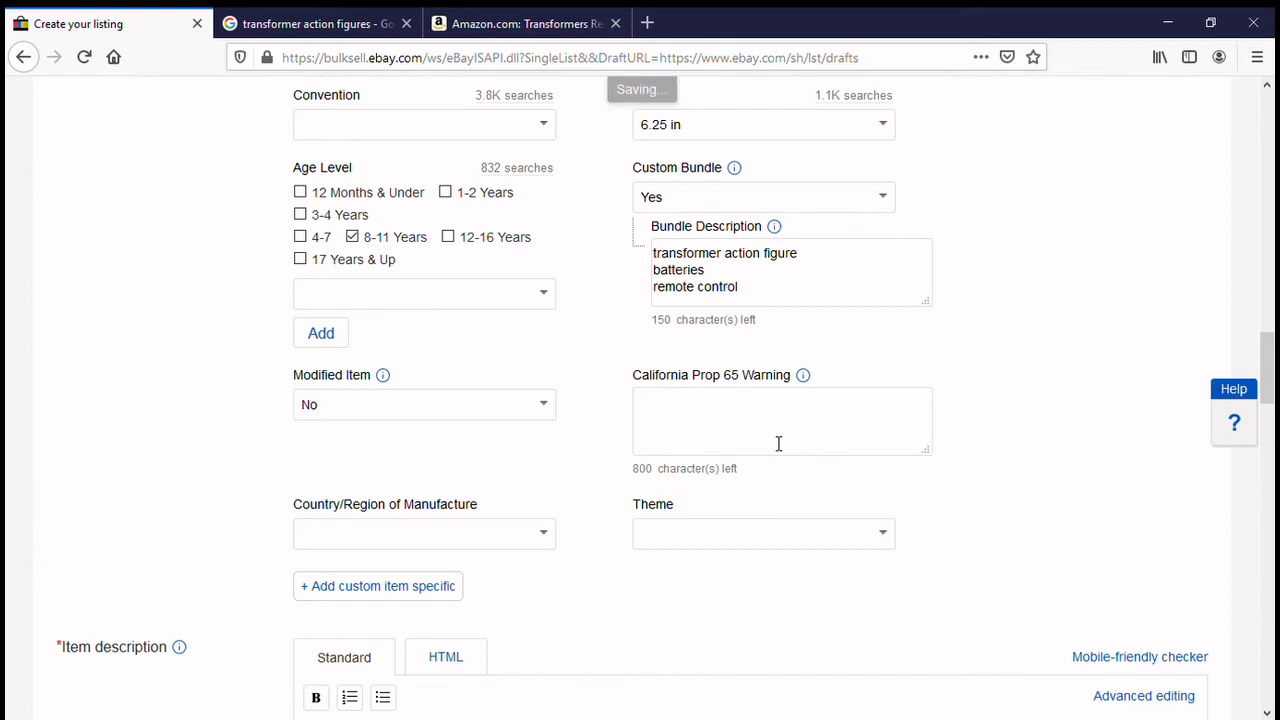
pyautogui.click(803, 376)
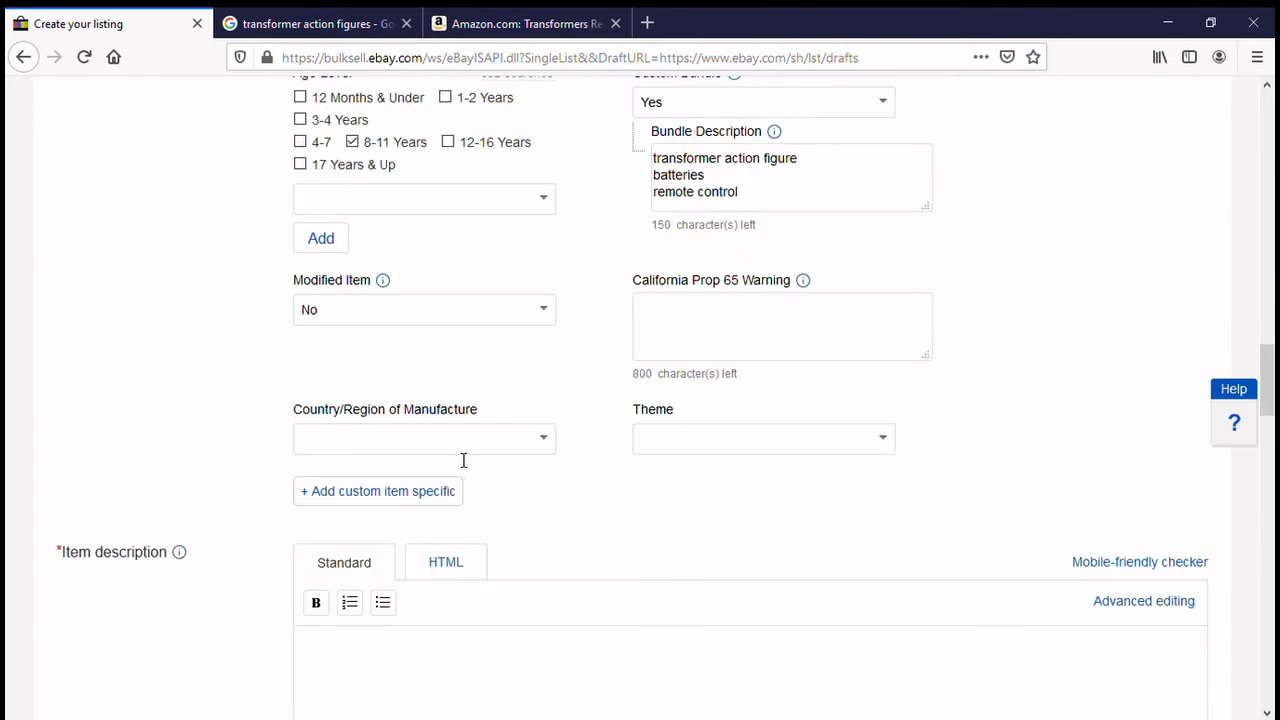
pyautogui.click(516, 452)
pyautogui.write('unit')
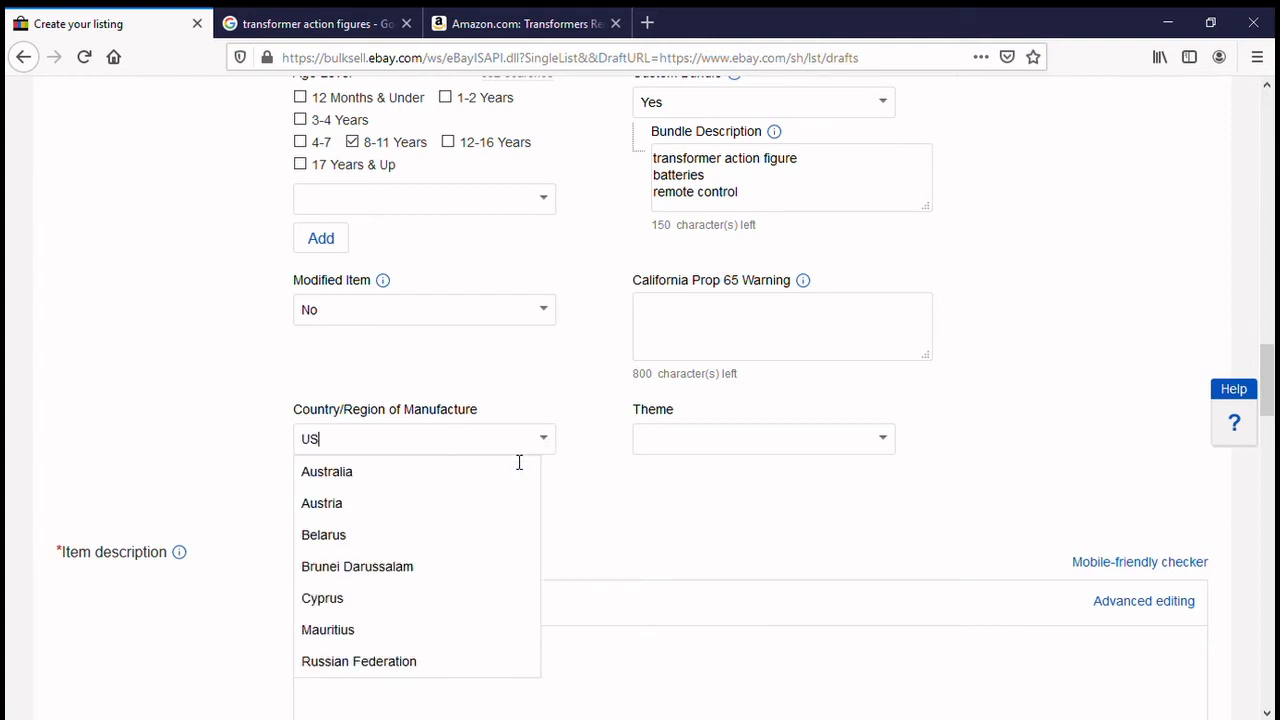
pyautogui.scroll(-3, 306, 158)
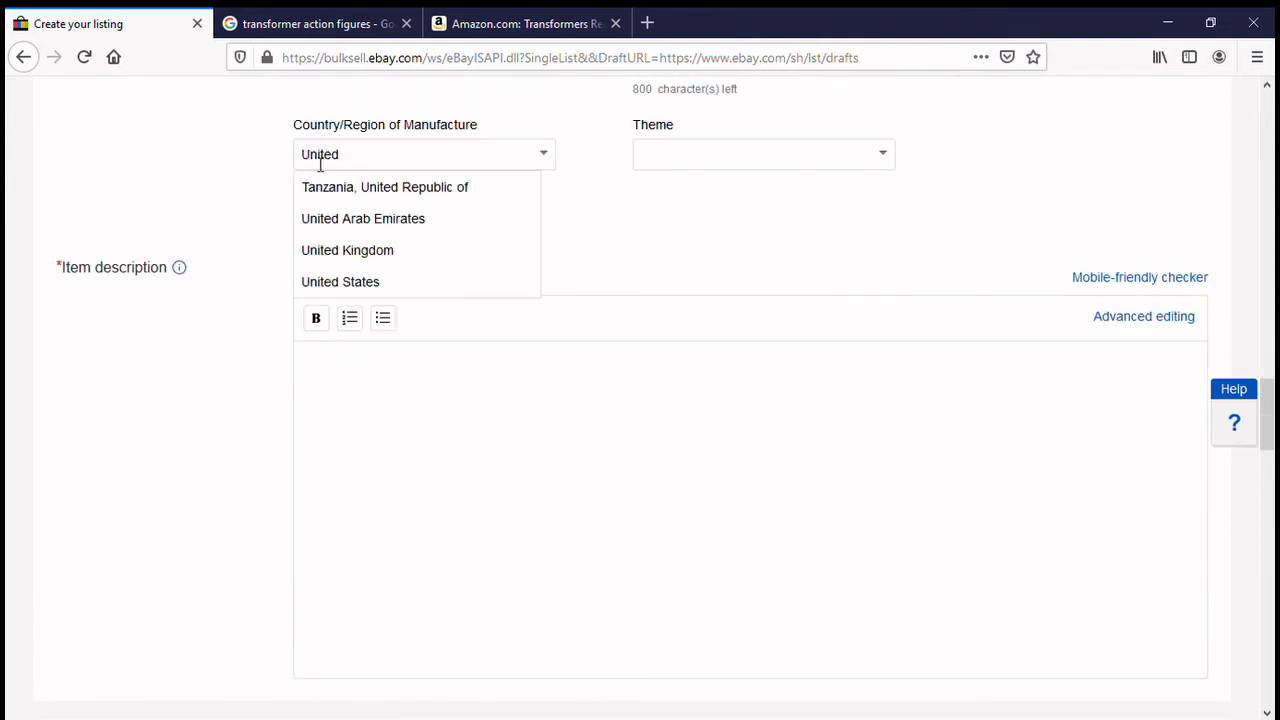
pyautogui.click(340, 282)
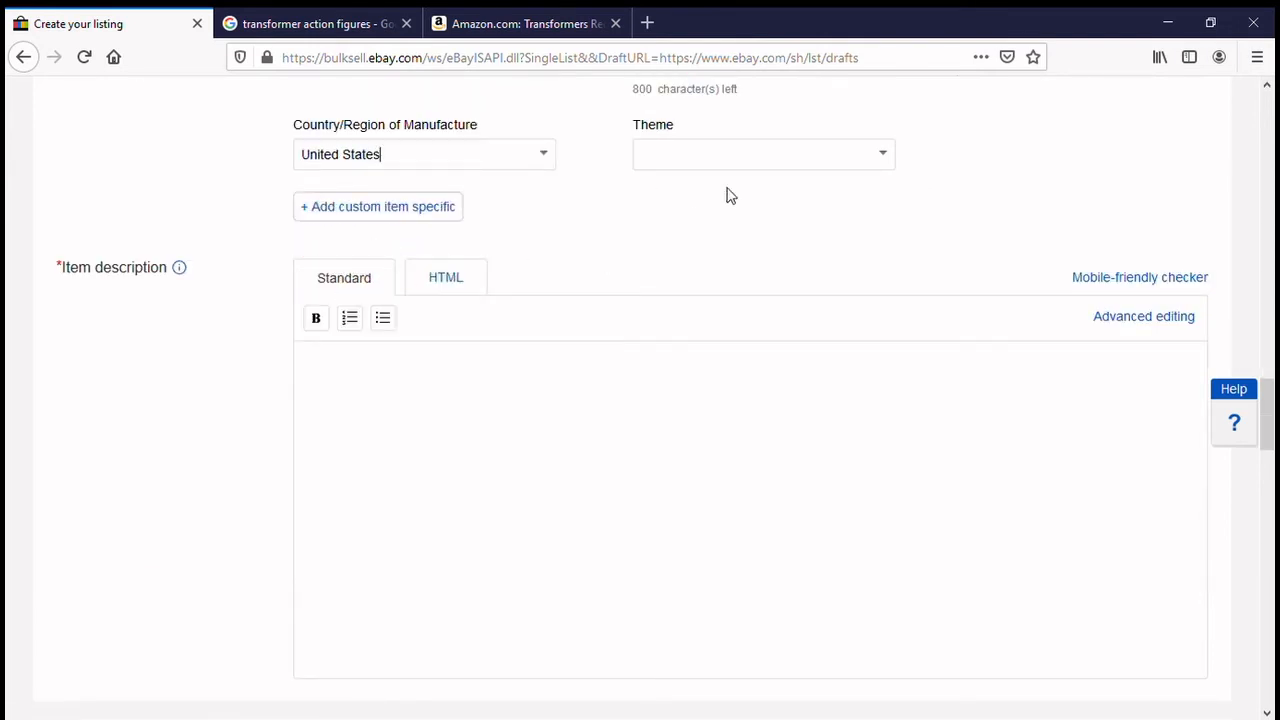
# Set the theme to Transformers & Robots and review the completed additional item specifics.
pyautogui.click(886, 157)
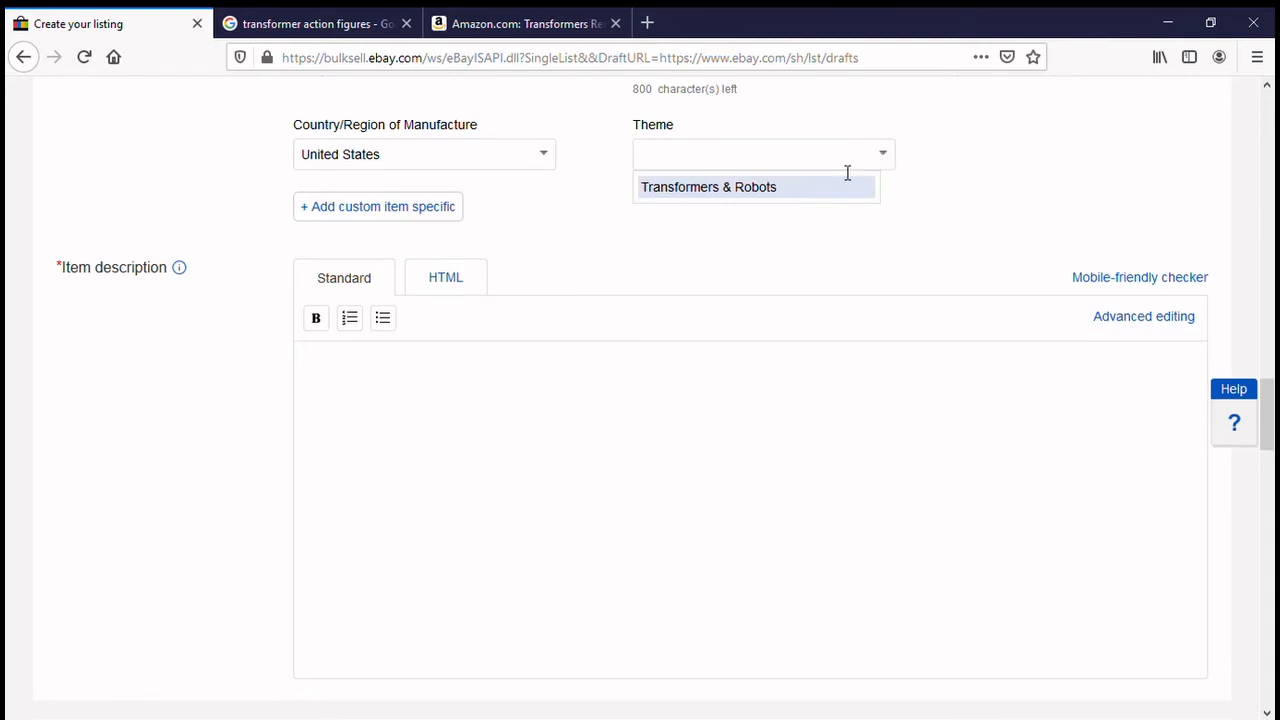
pyautogui.click(820, 188)
pyautogui.scroll(-3, 400, 265)
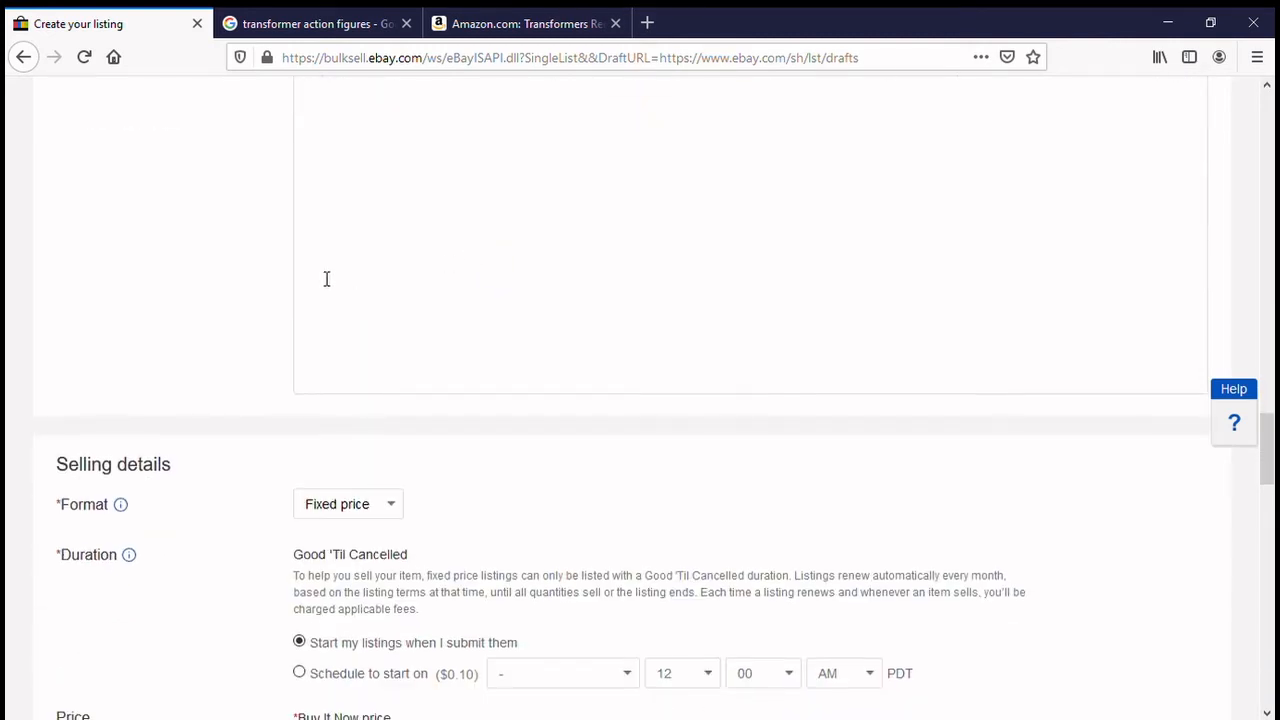
pyautogui.scroll(8, 286, 289)
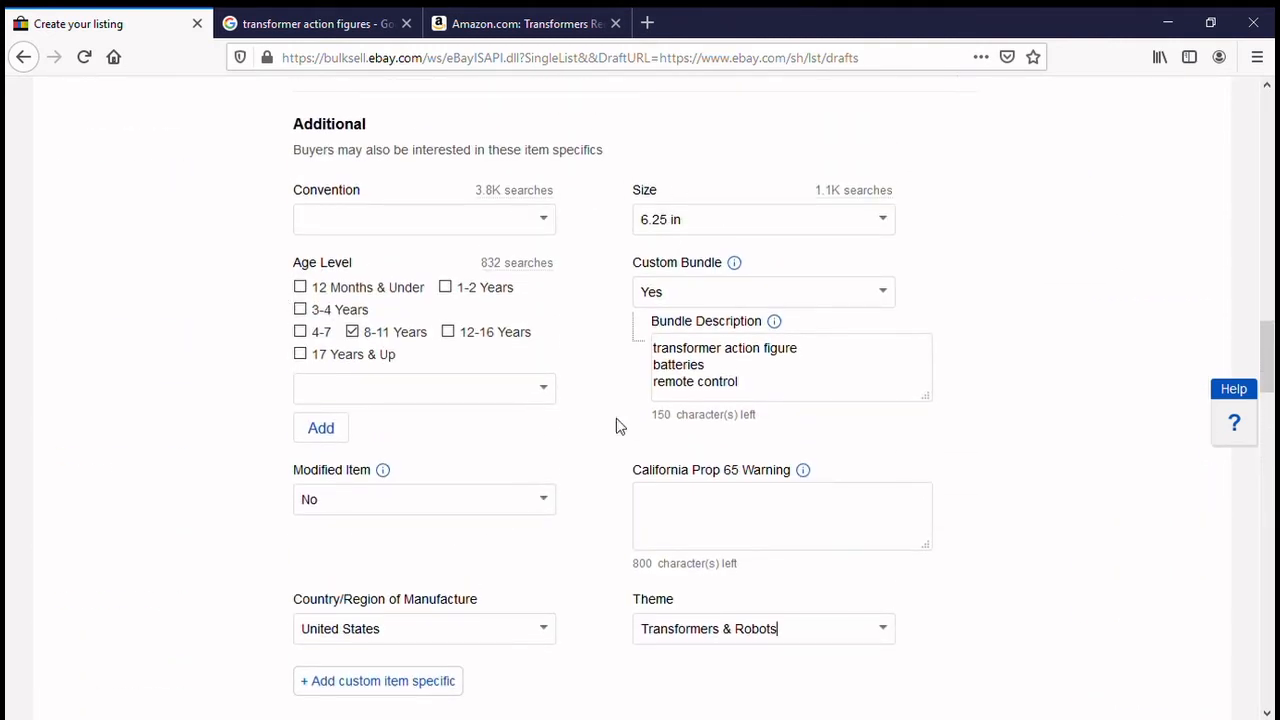
# Review the photos and the filled-in recommended and additional item specifics from features and packaging down to theme.
pyautogui.scroll(6, 614, 423)
pyautogui.scroll(3, 506, 428)
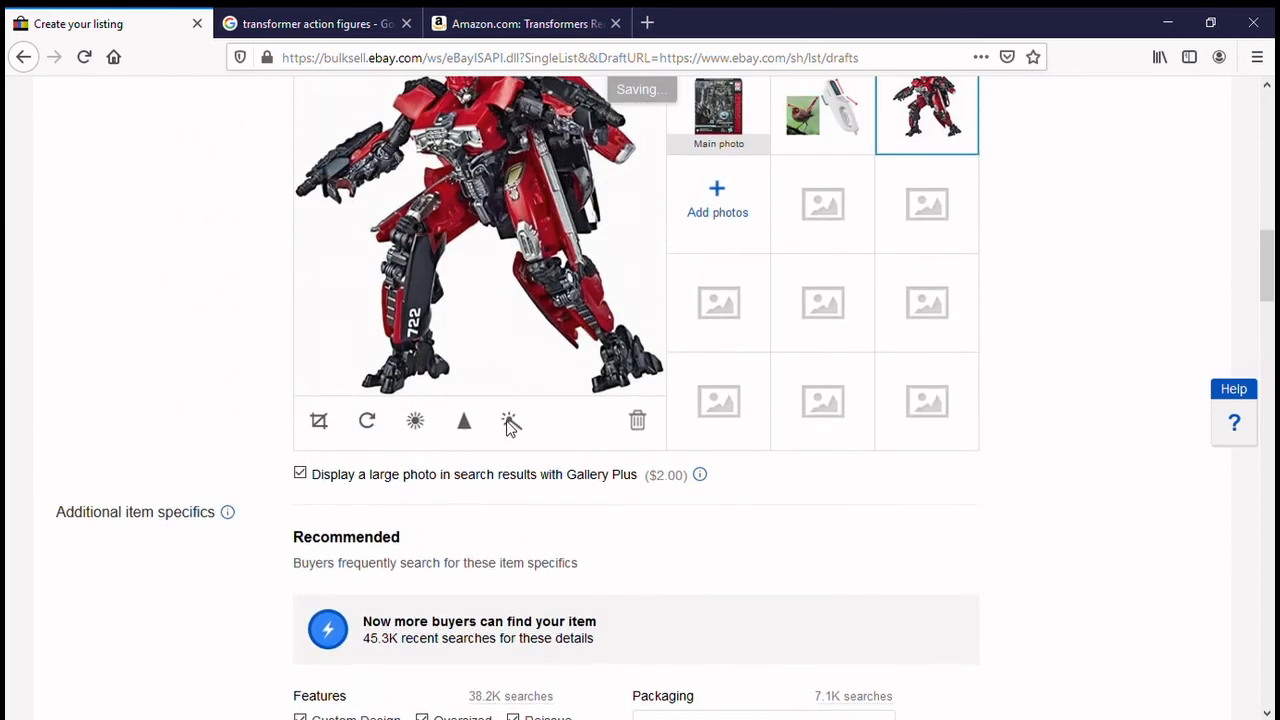
pyautogui.scroll(-4, 510, 415)
pyautogui.scroll(-1, 470, 445)
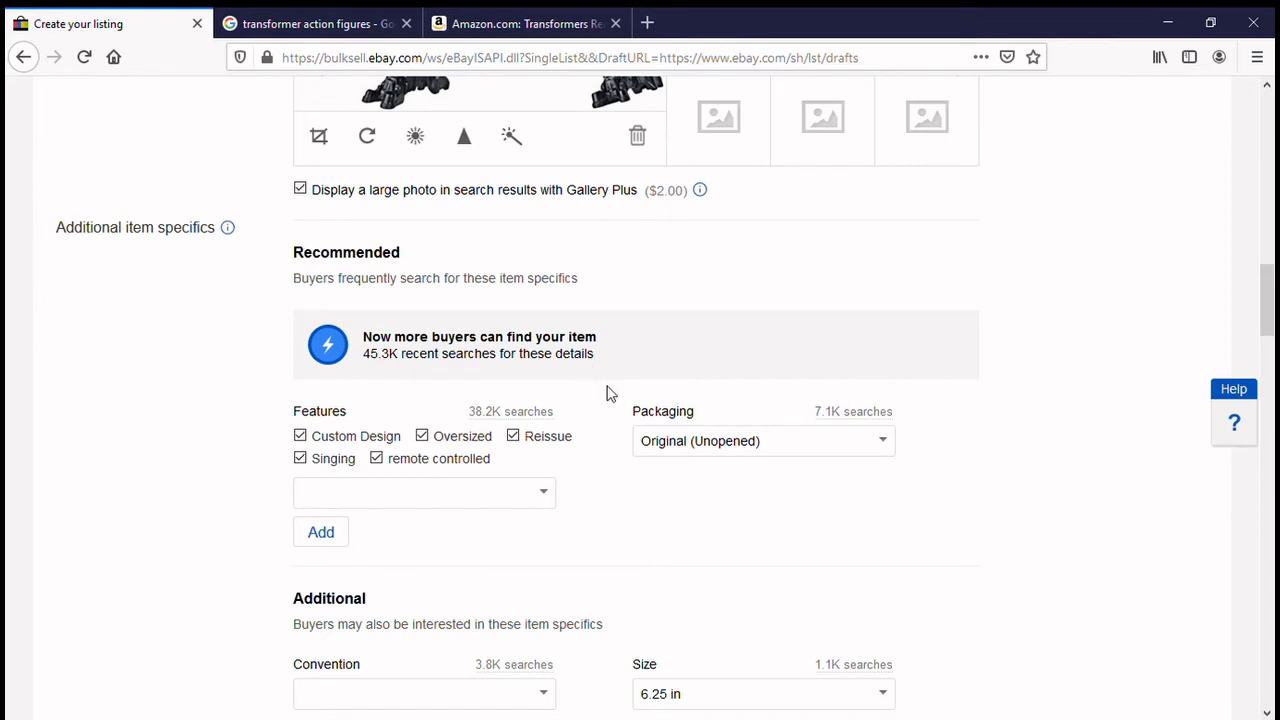
pyautogui.scroll(-2, 800, 423)
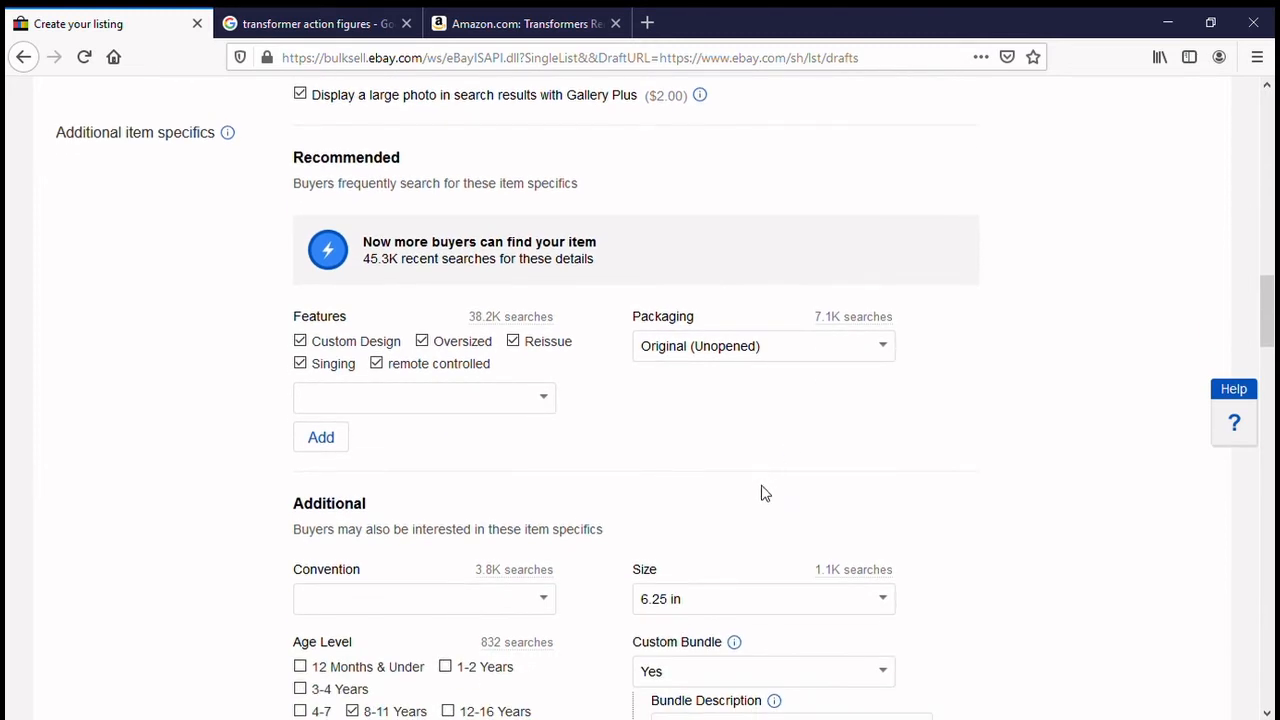
pyautogui.scroll(-10, 762, 490)
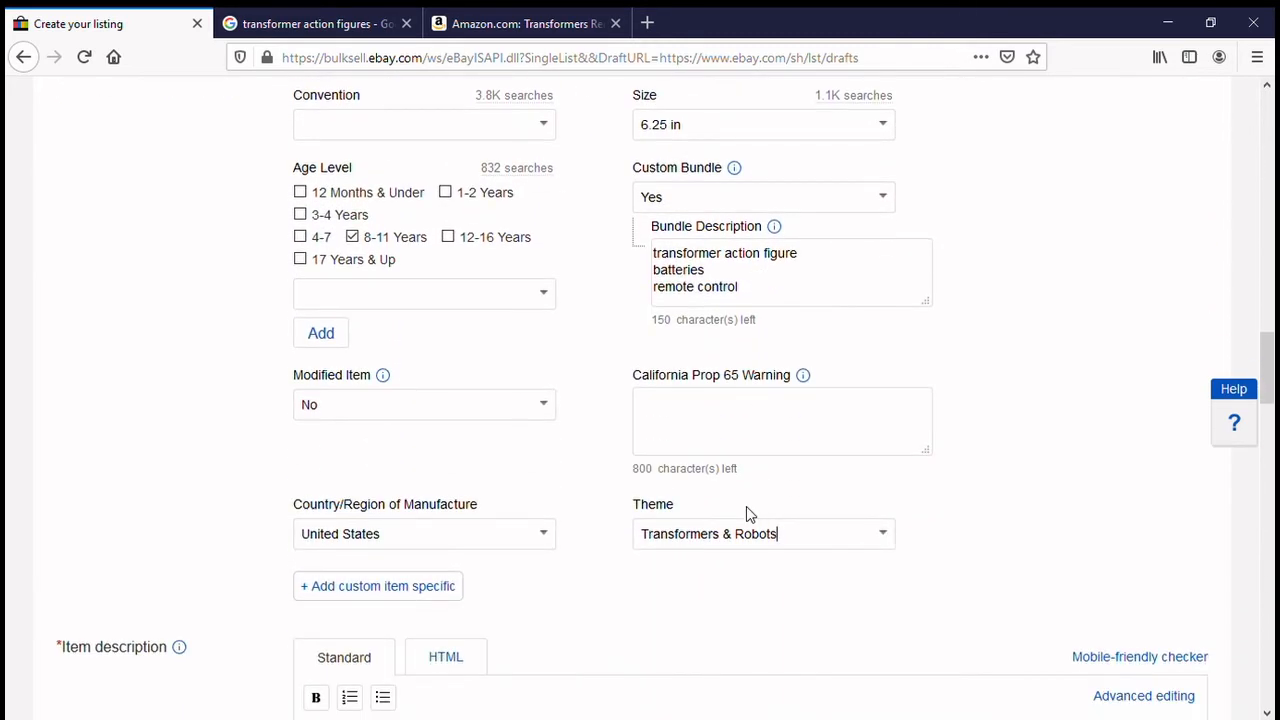
pyautogui.scroll(-8, 748, 518)
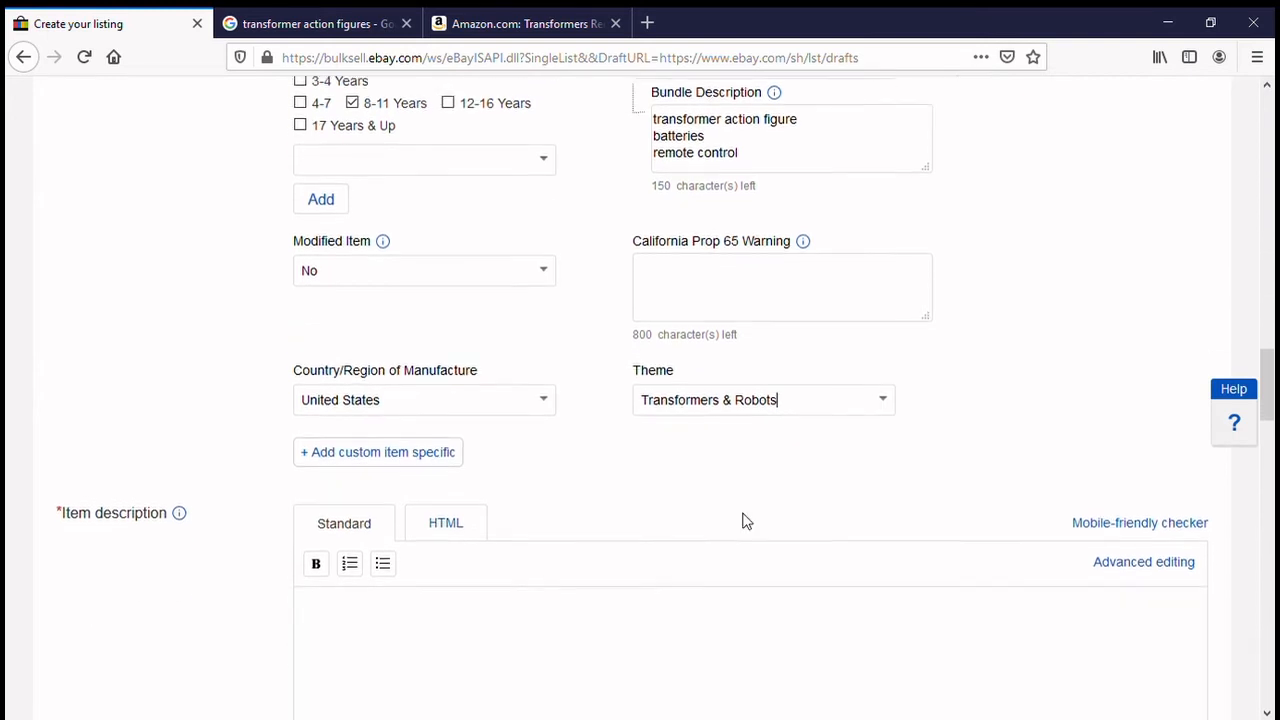
# Examine the empty item description editor and the selling details section that follows it.
pyautogui.click(535, 414)
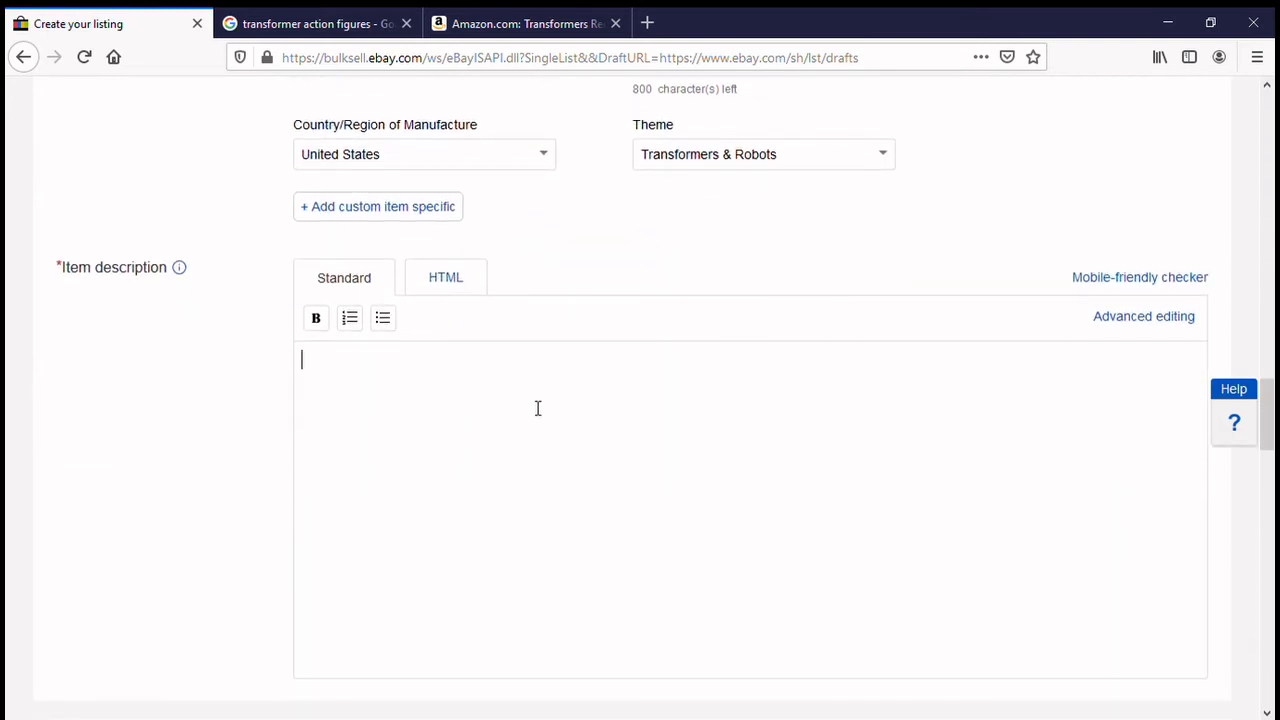
pyautogui.scroll(-10, 577, 480)
pyautogui.scroll(8, 578, 481)
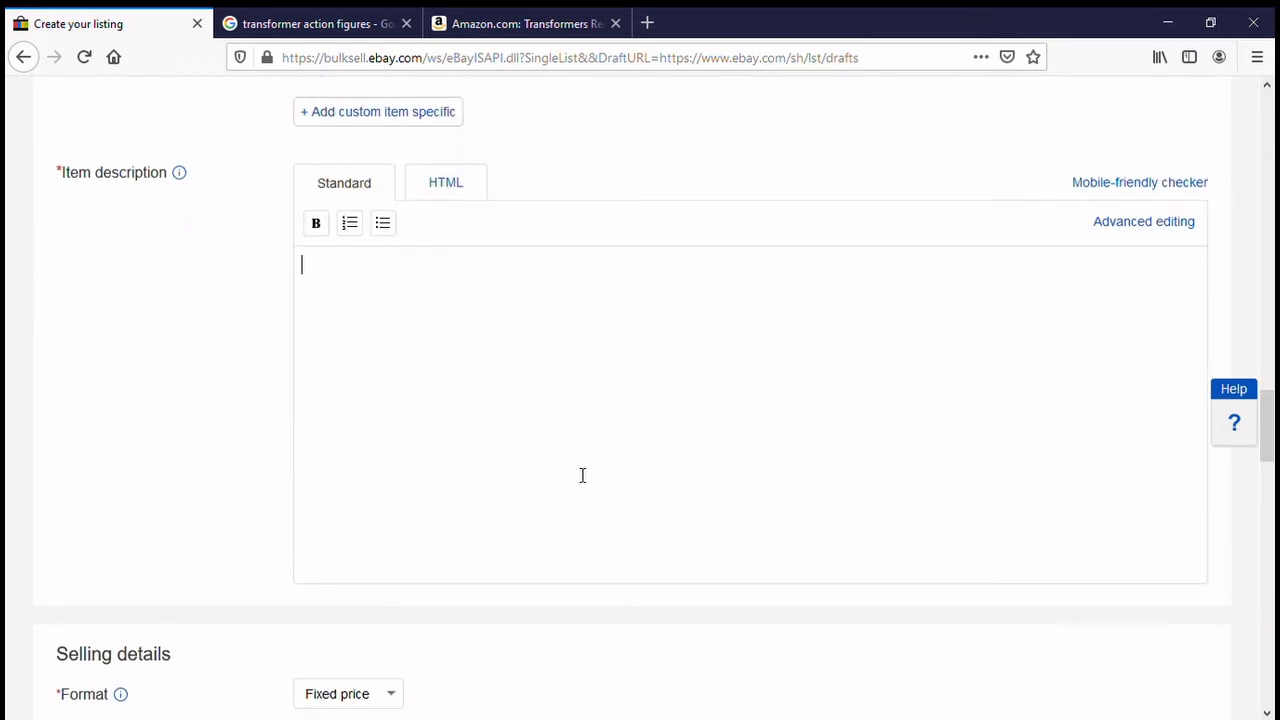
pyautogui.scroll(-4, 590, 487)
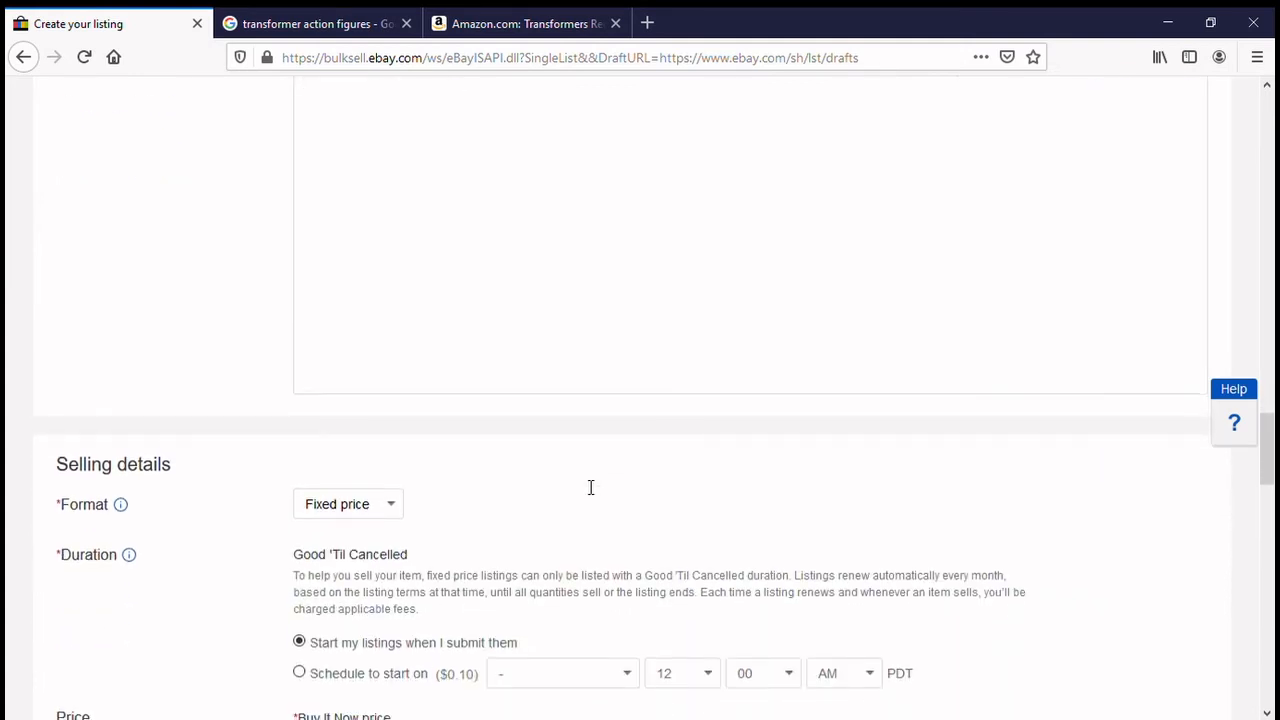
pyautogui.scroll(-4, 950, 378)
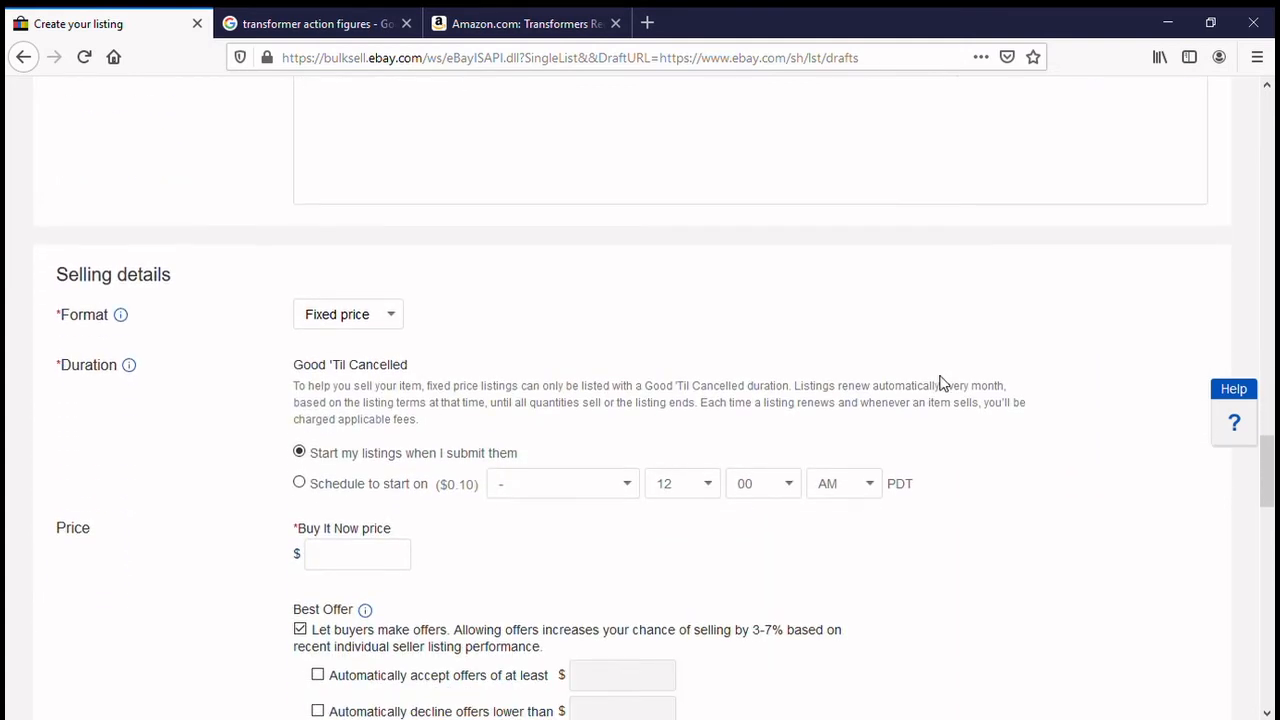
pyautogui.scroll(6, 945, 382)
pyautogui.scroll(2, 947, 386)
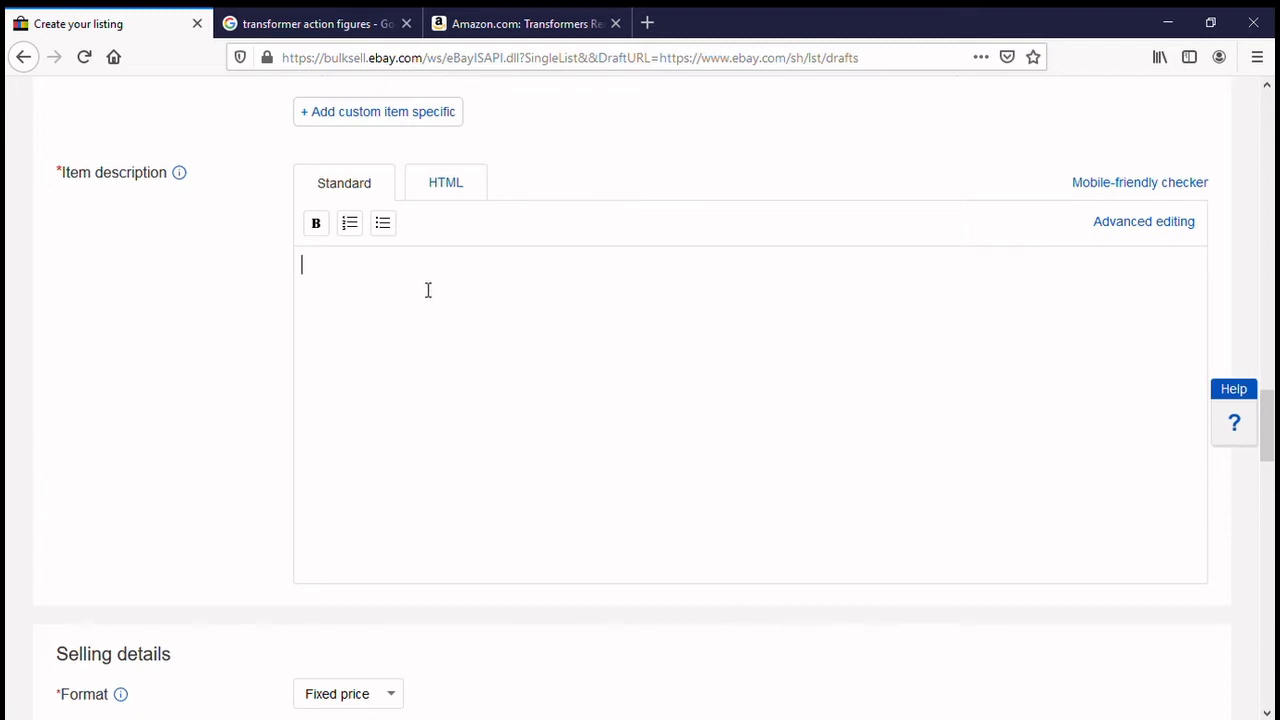
# View the item description in HTML mode and return to the Standard editor.
pyautogui.click(451, 196)
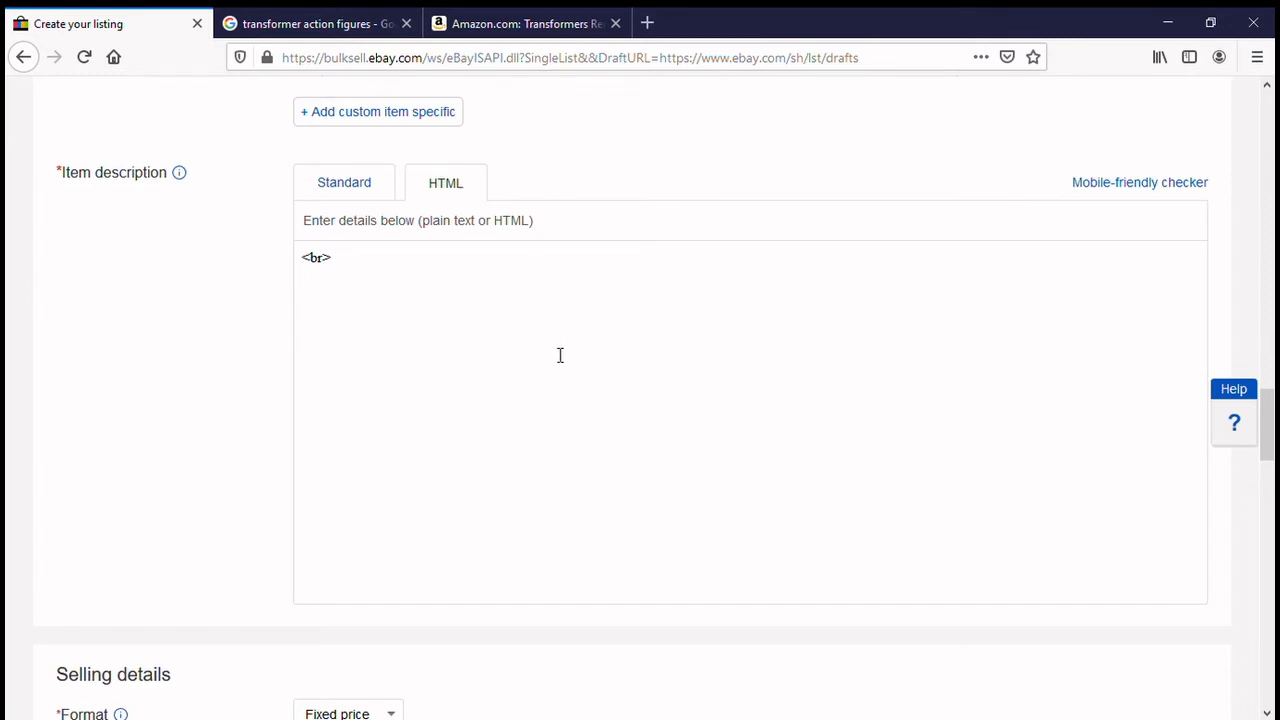
pyautogui.click(388, 279)
pyautogui.click(372, 190)
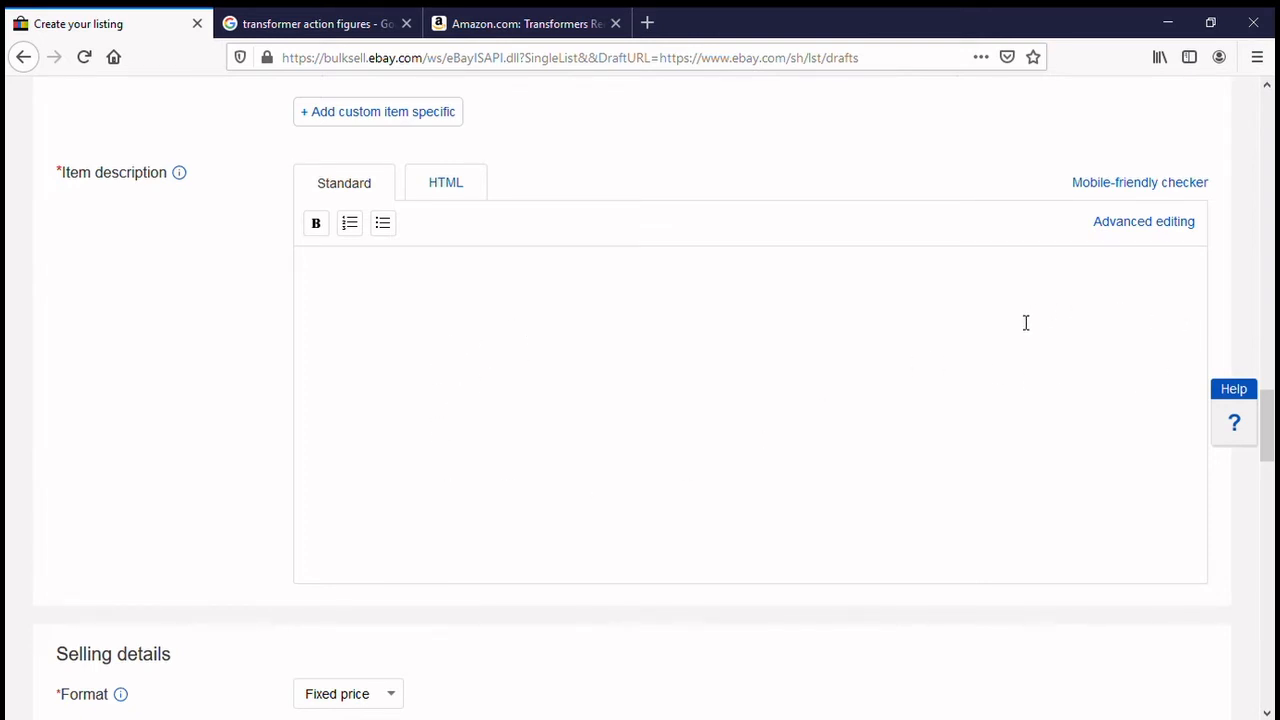
# Look over the Standard description area and the duration, price, quantity and sales tax options of the selling details.
pyautogui.click(458, 340)
pyautogui.scroll(-1, 637, 411)
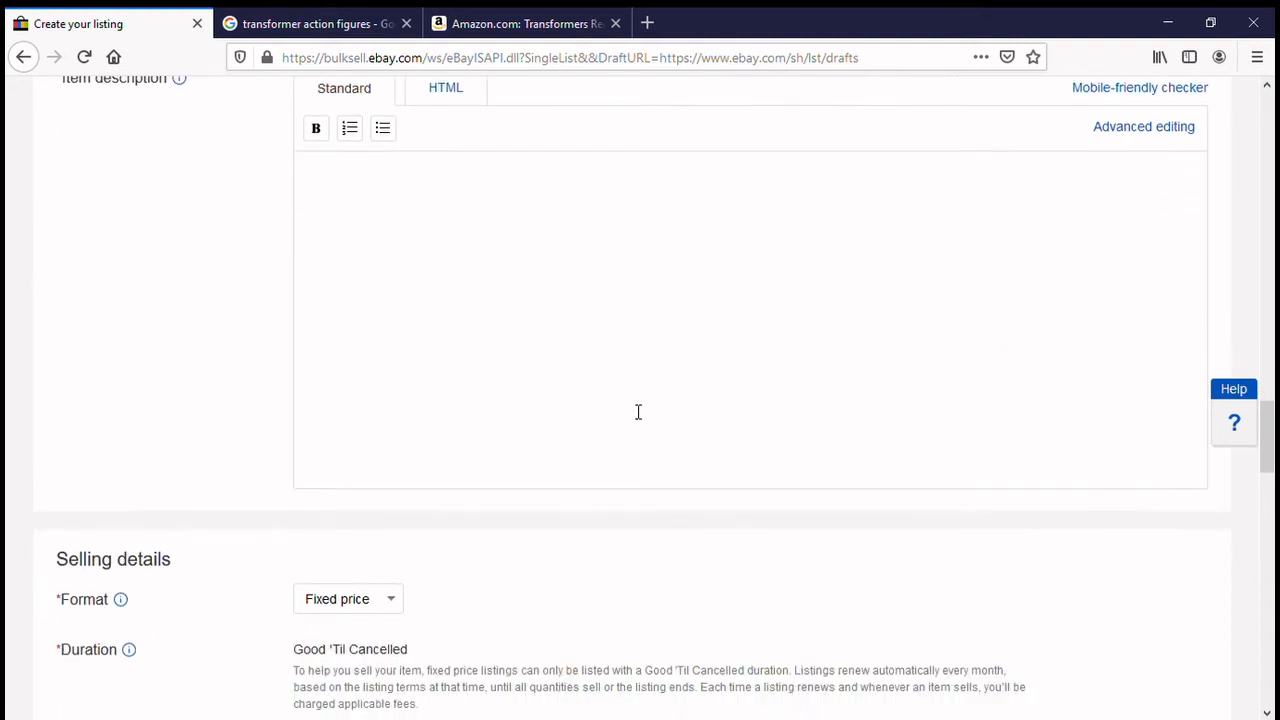
pyautogui.scroll(1, 637, 411)
pyautogui.scroll(-3, 637, 411)
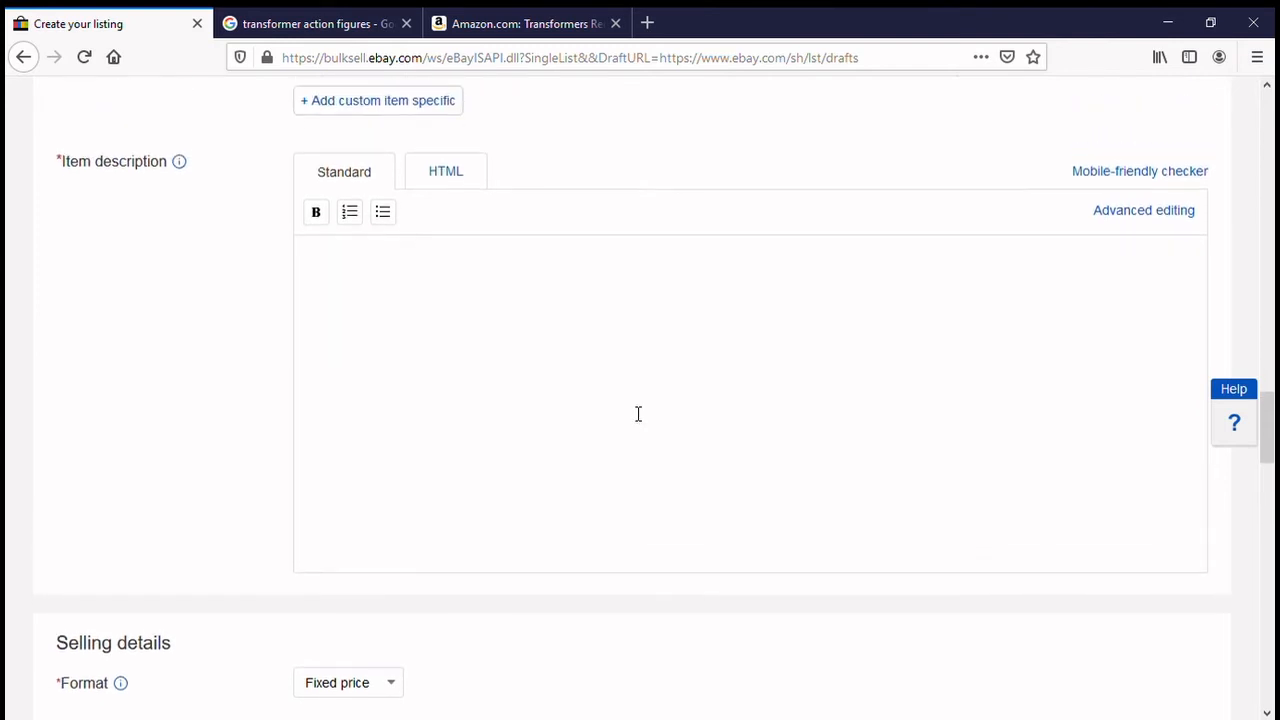
pyautogui.scroll(-4, 632, 415)
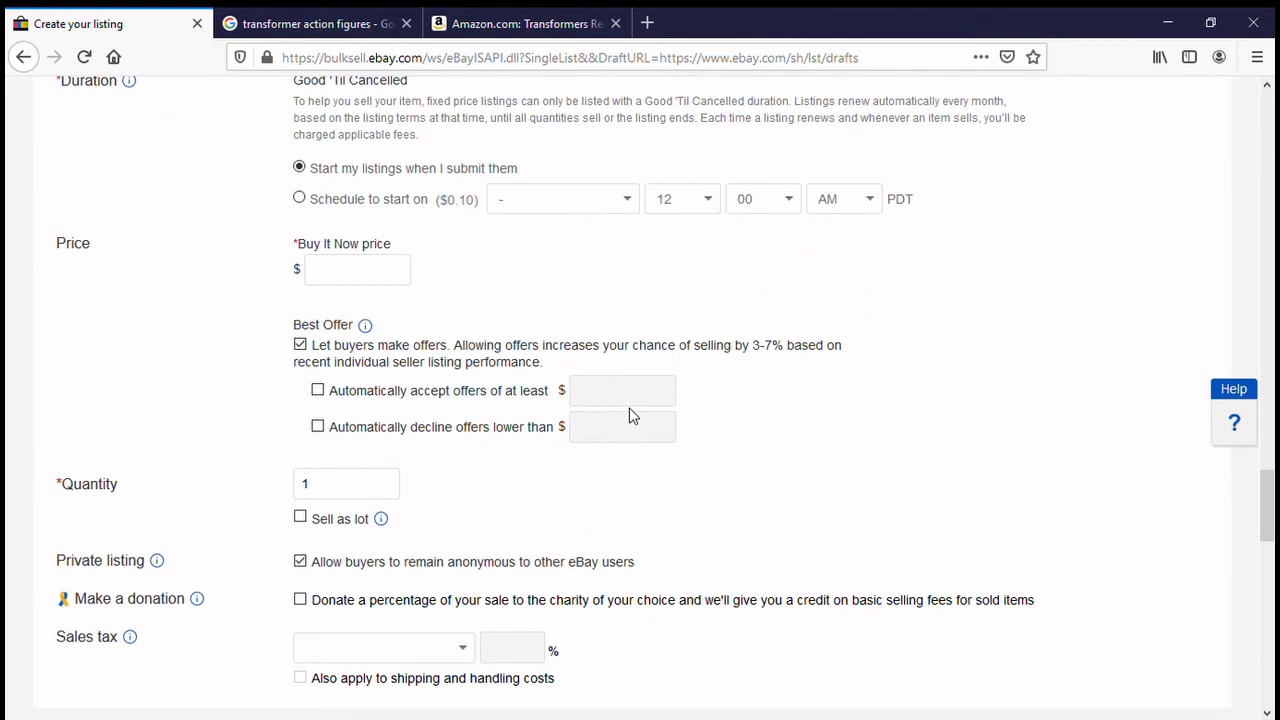
pyautogui.scroll(7, 632, 415)
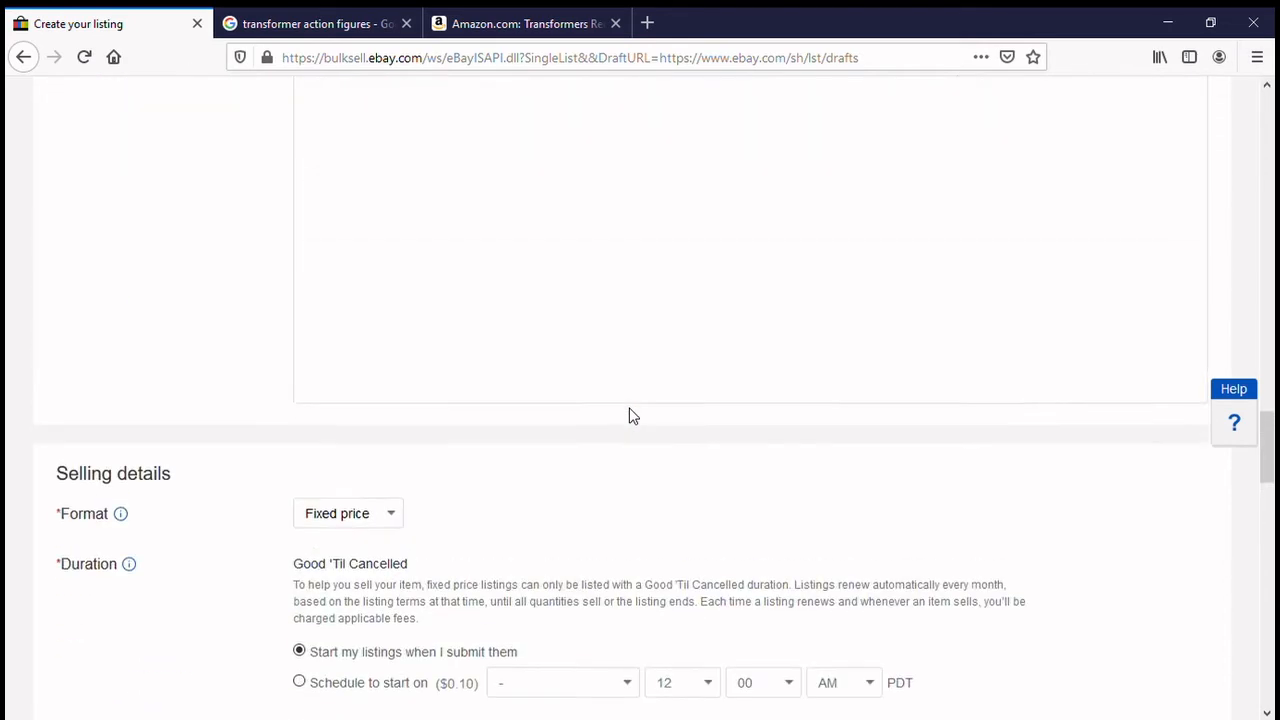
pyautogui.click(637, 417)
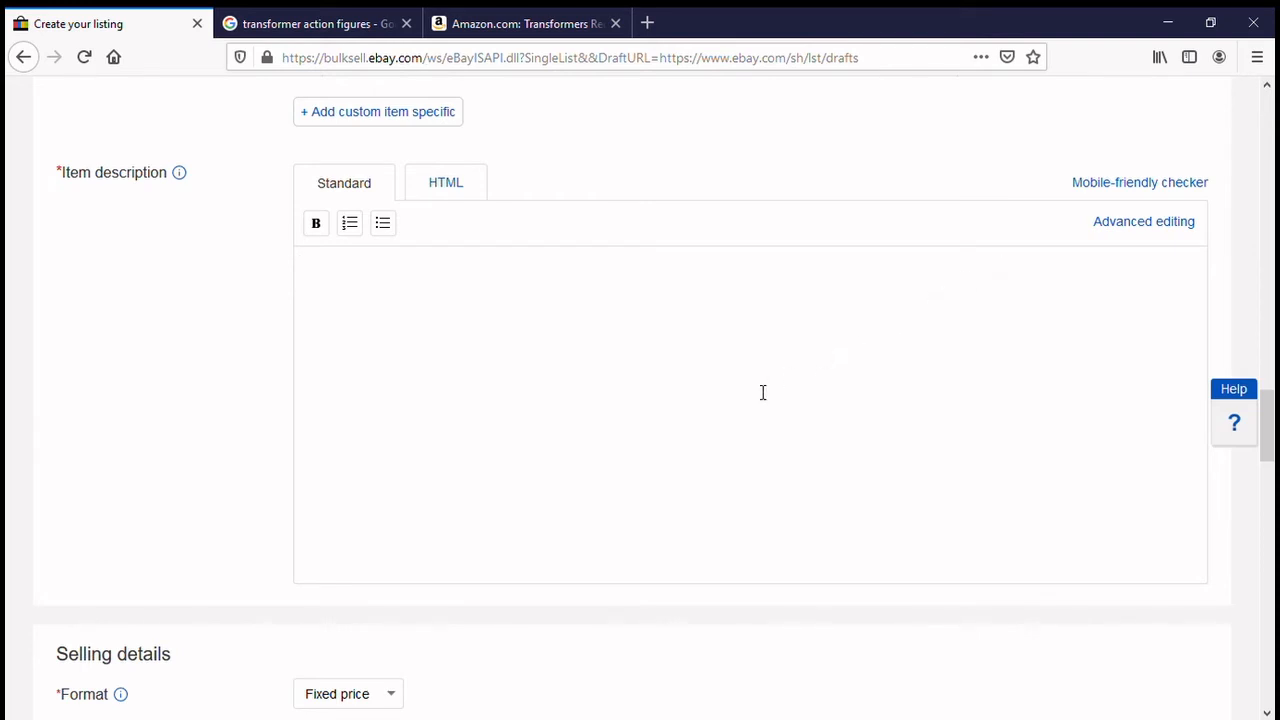
pyautogui.scroll(2, 761, 395)
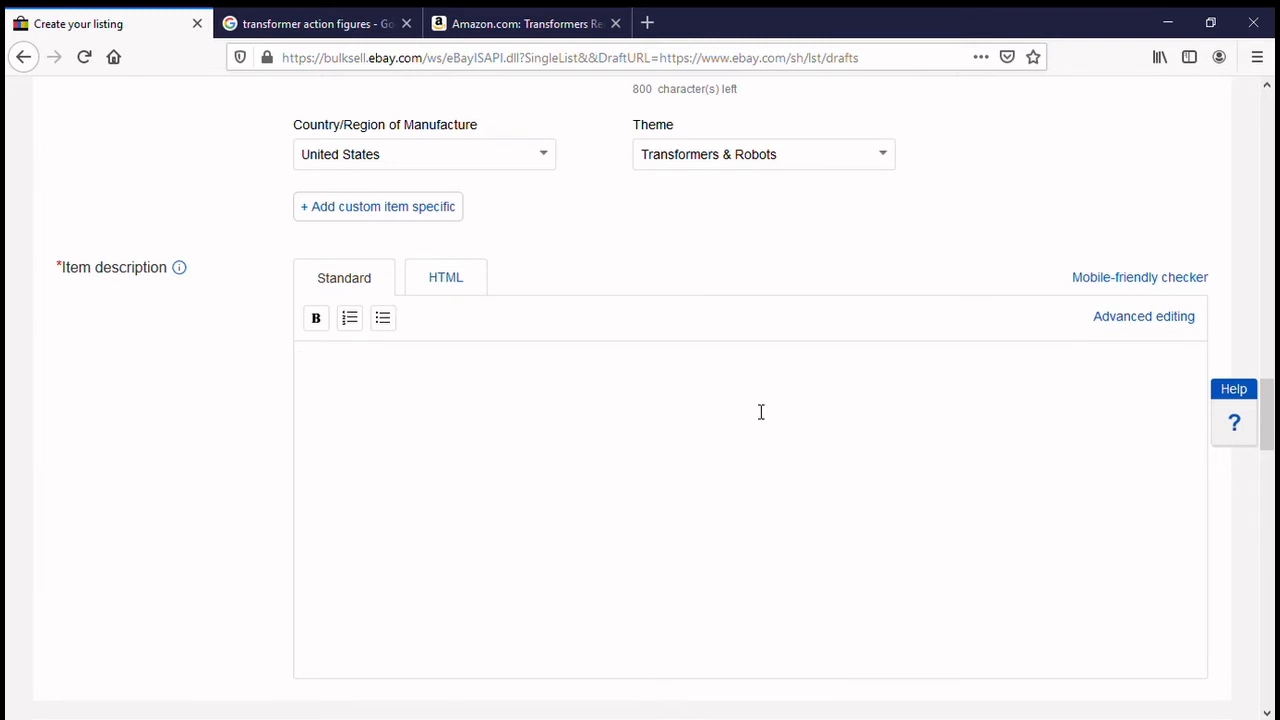
# Change the selling format to Auction-style and read the help for the reserve price.
pyautogui.scroll(-10, 761, 412)
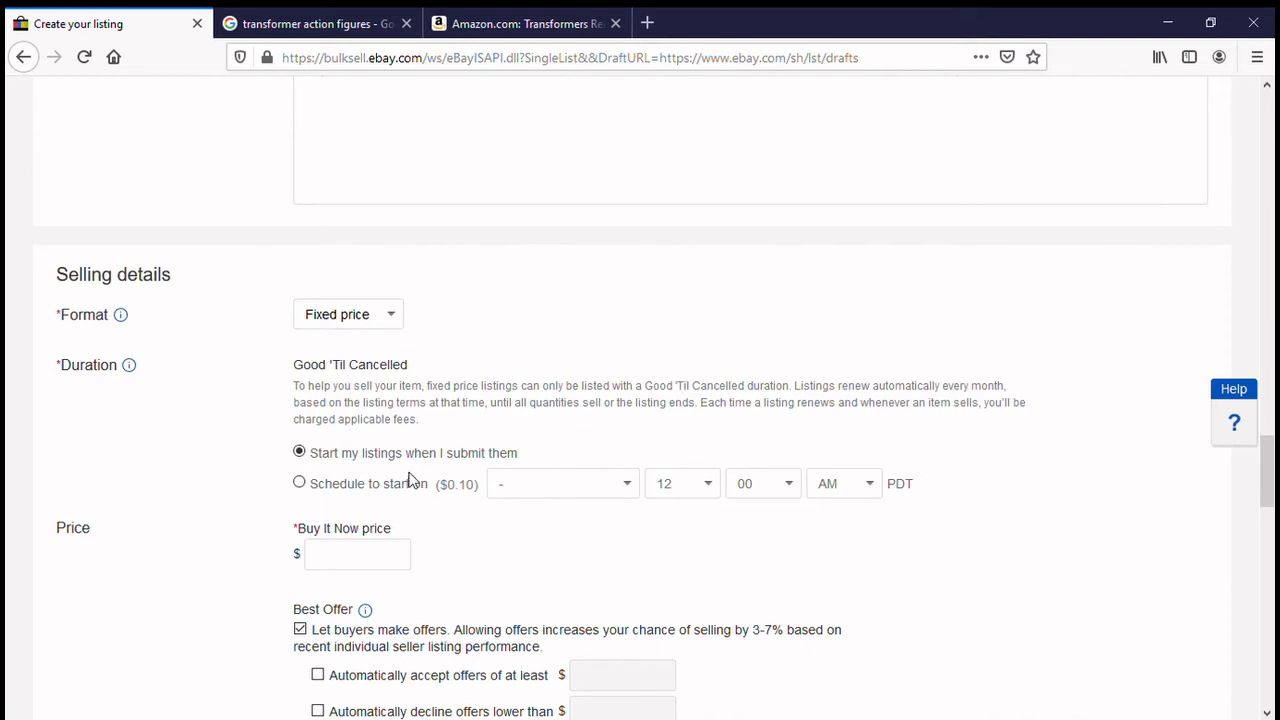
pyautogui.click(379, 315)
pyautogui.click(363, 339)
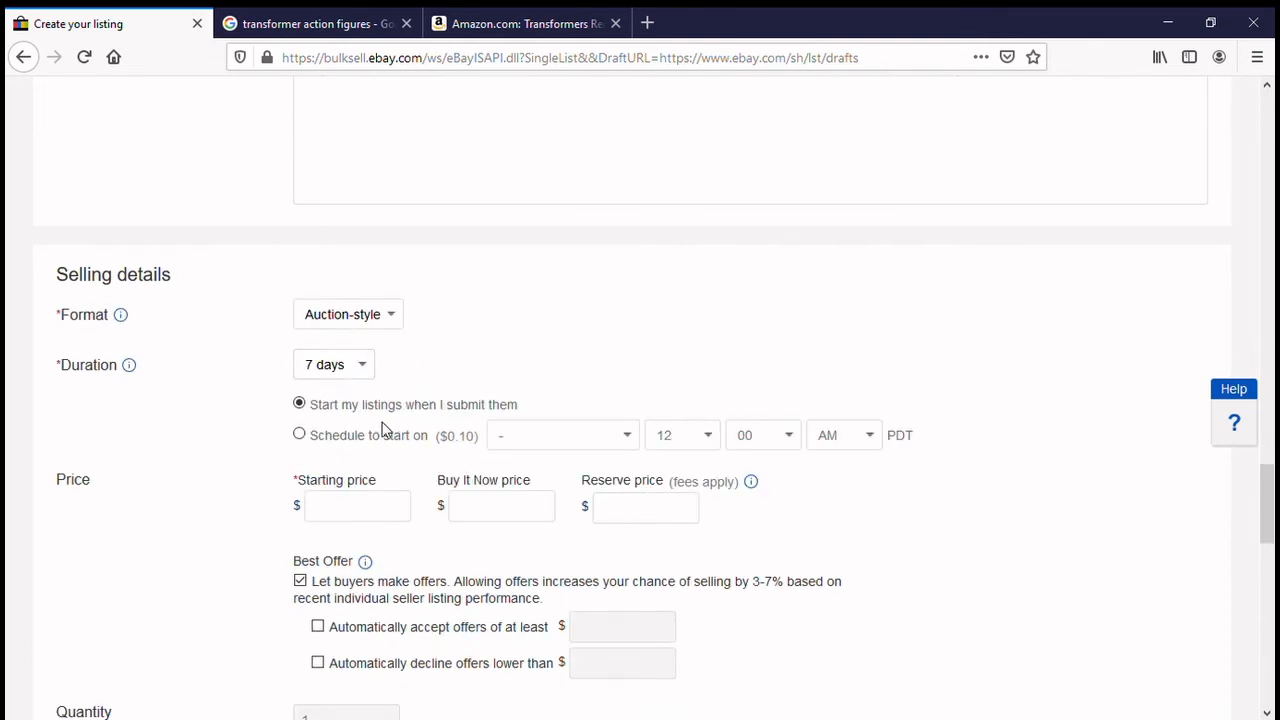
pyautogui.click(361, 518)
pyautogui.click(756, 484)
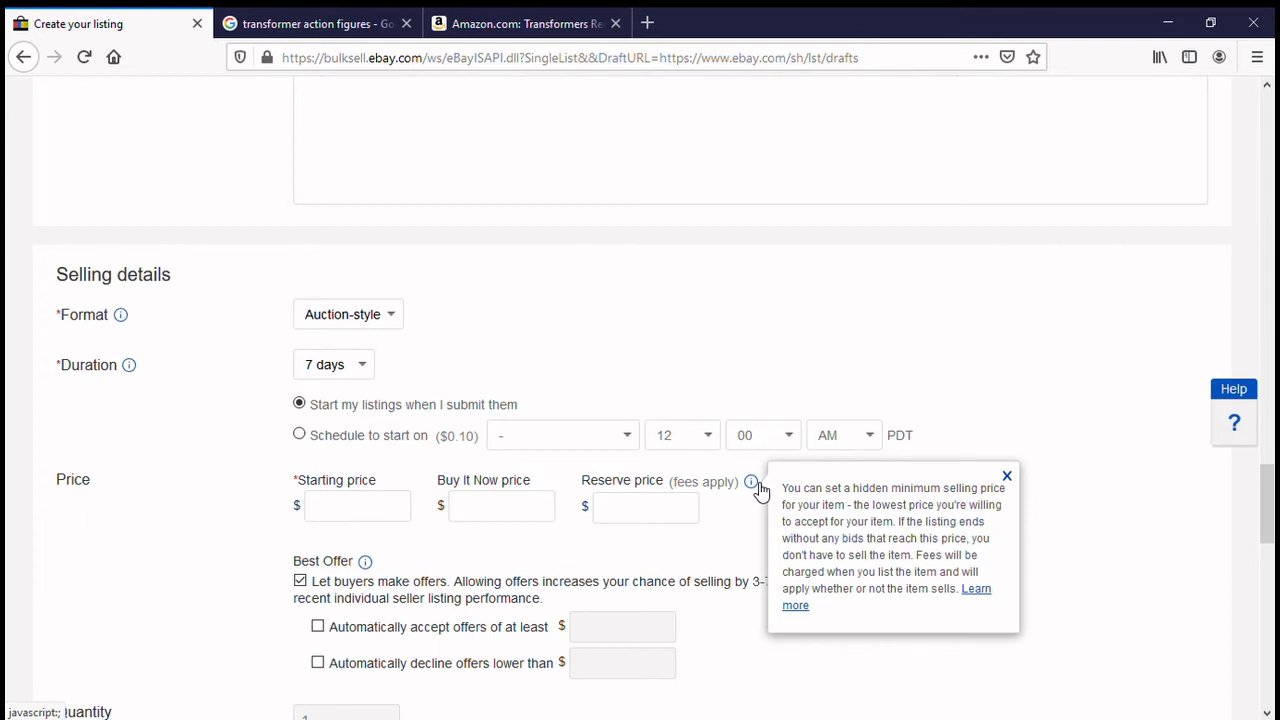
pyautogui.click(688, 468)
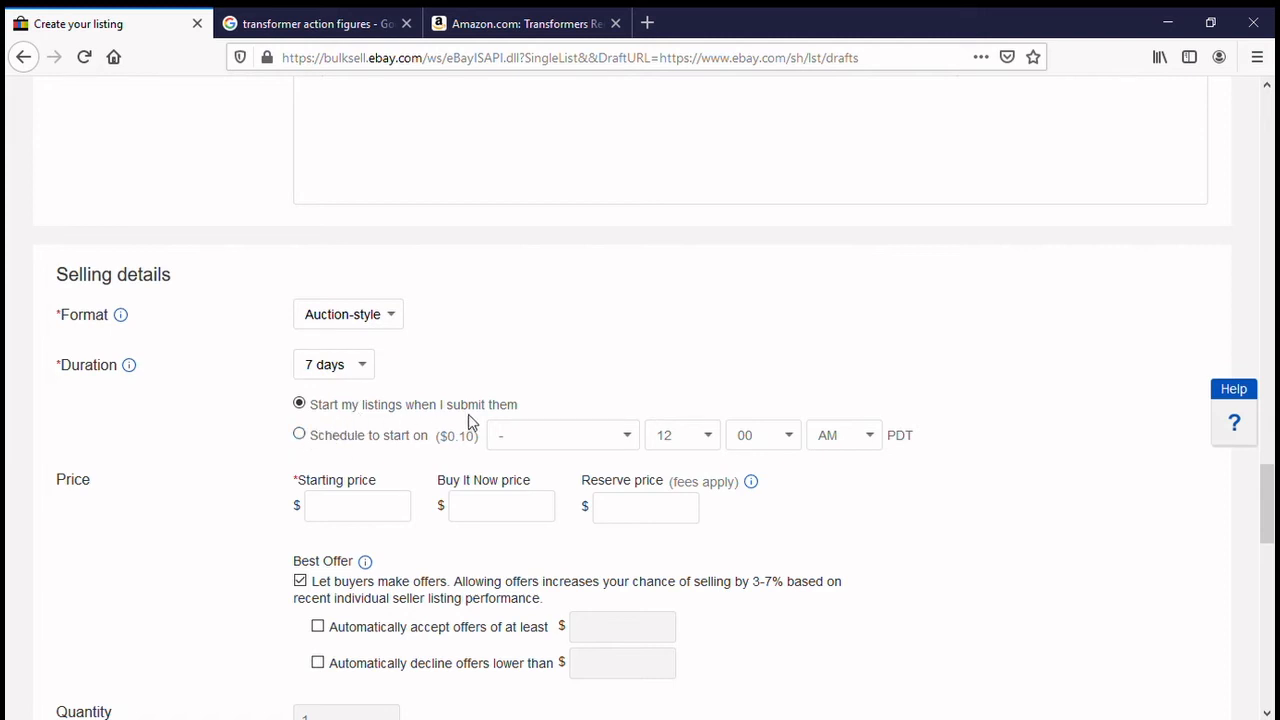
# Schedule the 7-day auction to start on Wednesday, Sep 30 at 12:00 PM PDT.
pyautogui.scroll(-1, 460, 378)
pyautogui.scroll(-1, 462, 378)
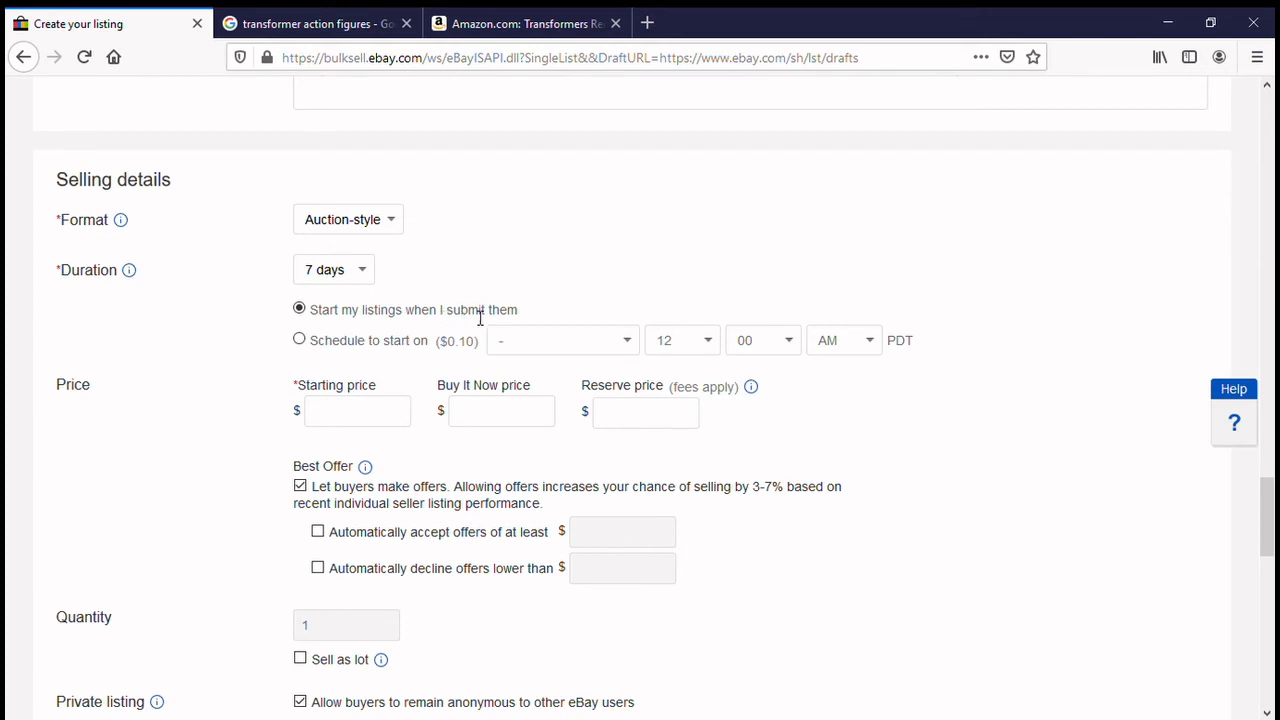
pyautogui.click(299, 341)
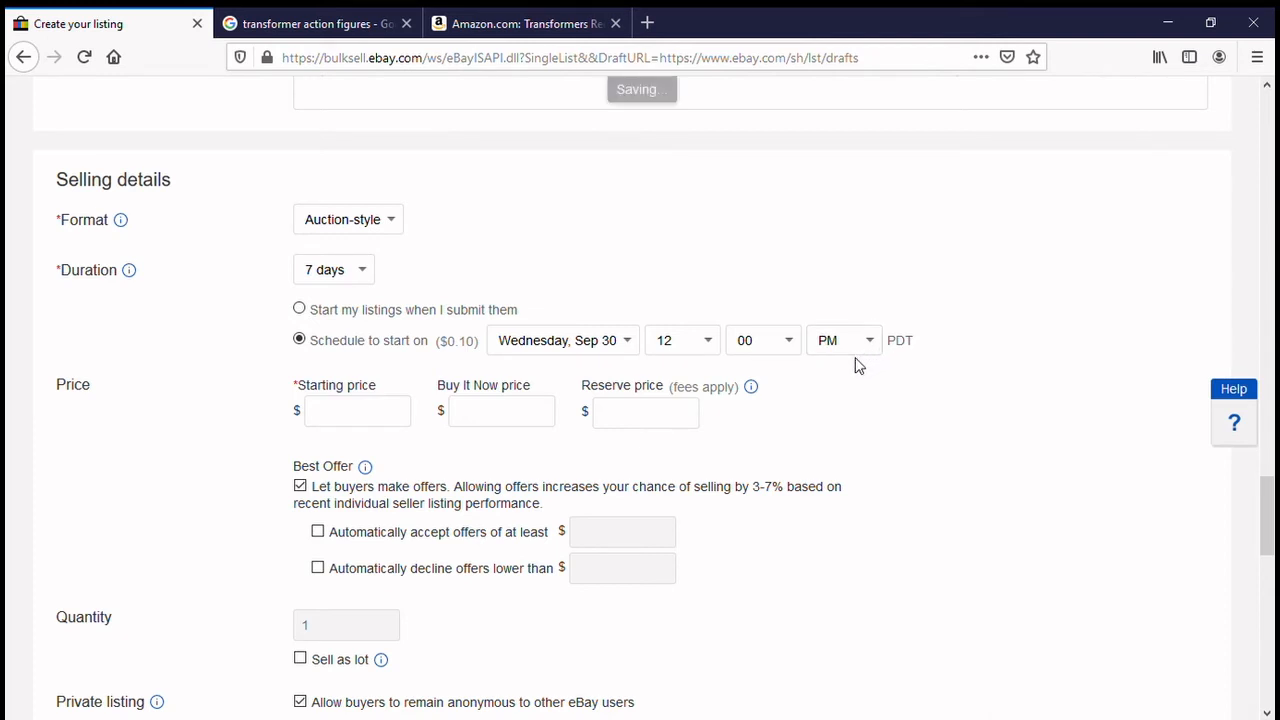
pyautogui.doubleClick(897, 348)
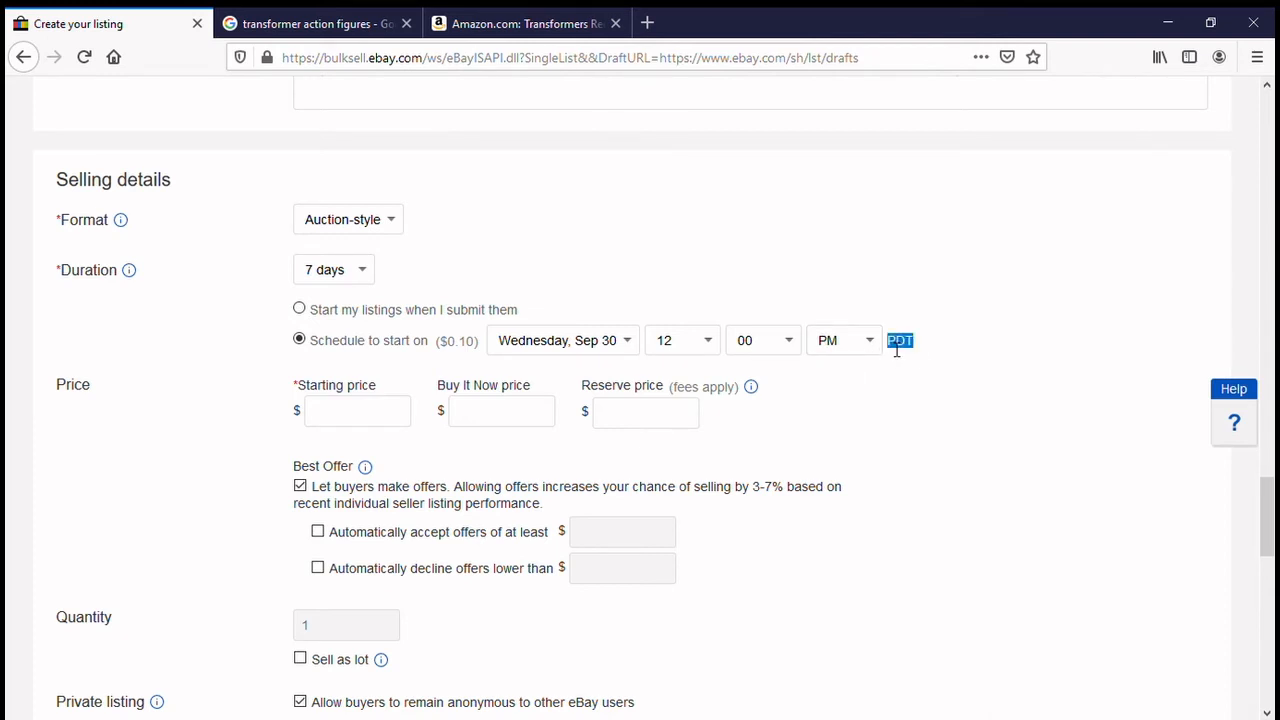
pyautogui.click(910, 351)
# Change the format to Fixed price and schedule the listing to start on Wednesday, Sep 30 at 12:00 AM PDT.
pyautogui.click(378, 226)
pyautogui.click(368, 272)
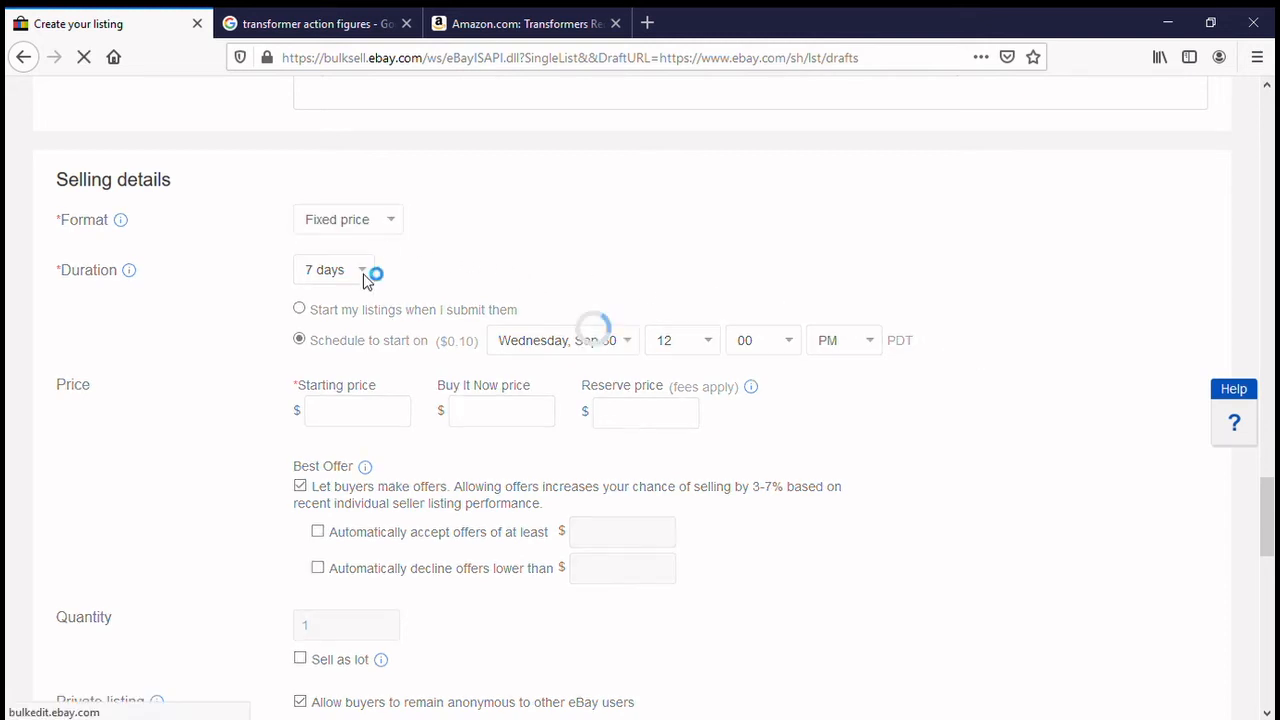
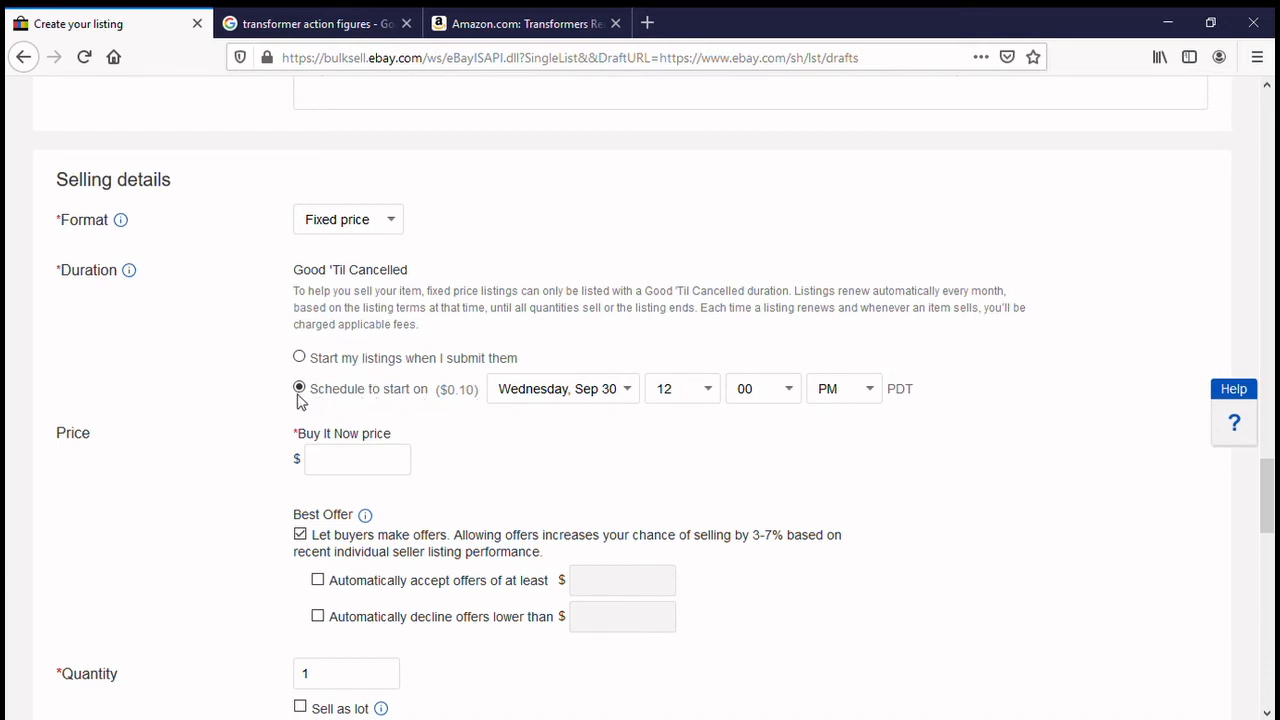
pyautogui.click(299, 360)
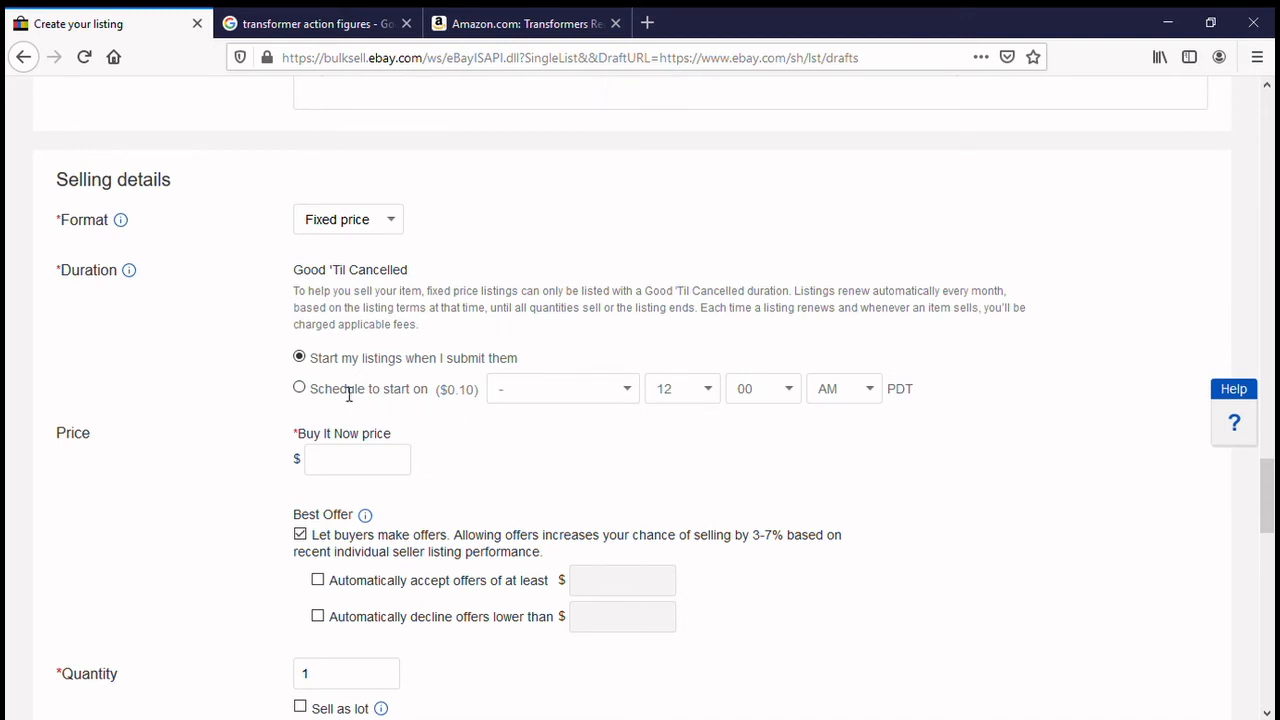
pyautogui.click(299, 388)
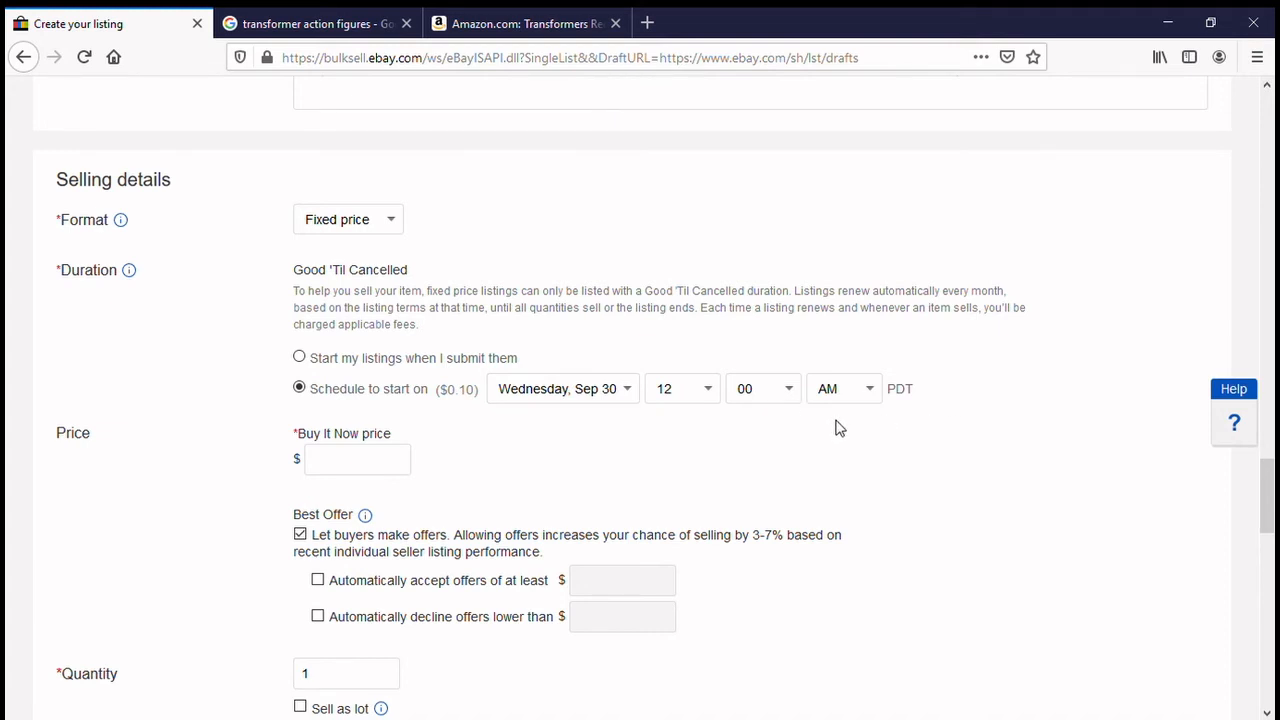
# Set the Buy It Now price to $100 and read the help for Best Offer.
pyautogui.scroll(-2, 357, 437)
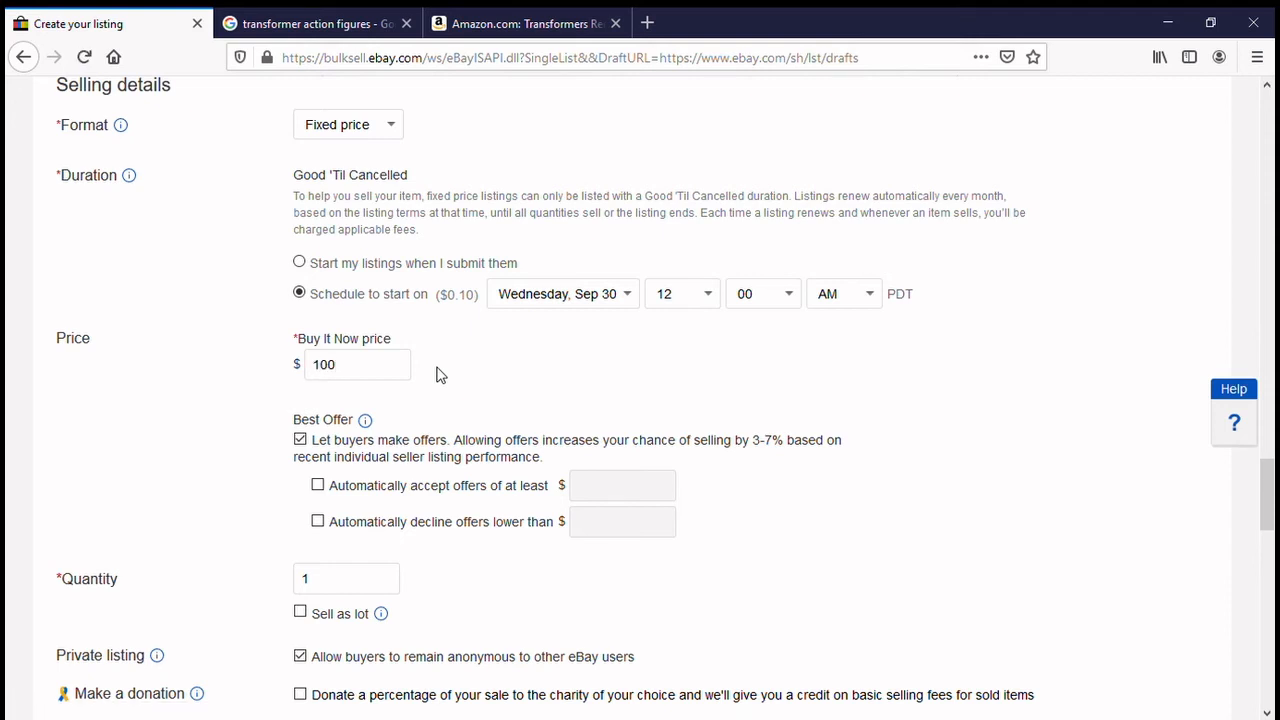
pyautogui.click(374, 427)
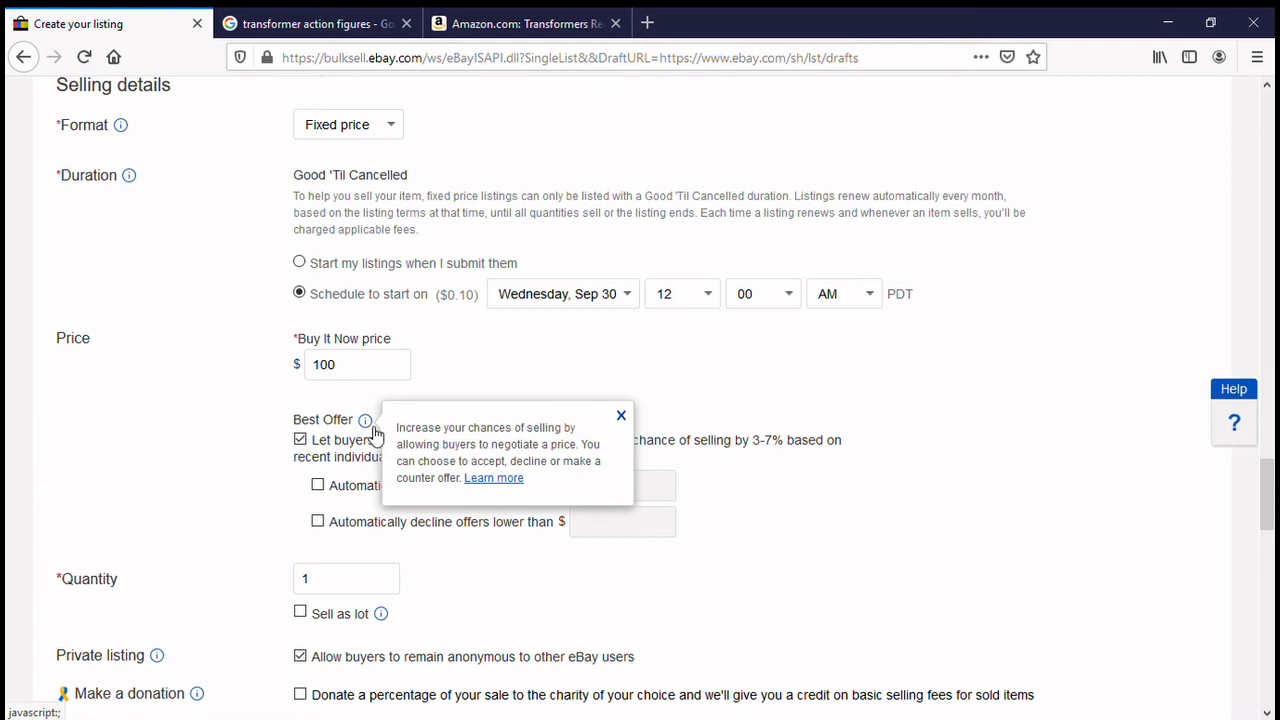
pyautogui.click(621, 416)
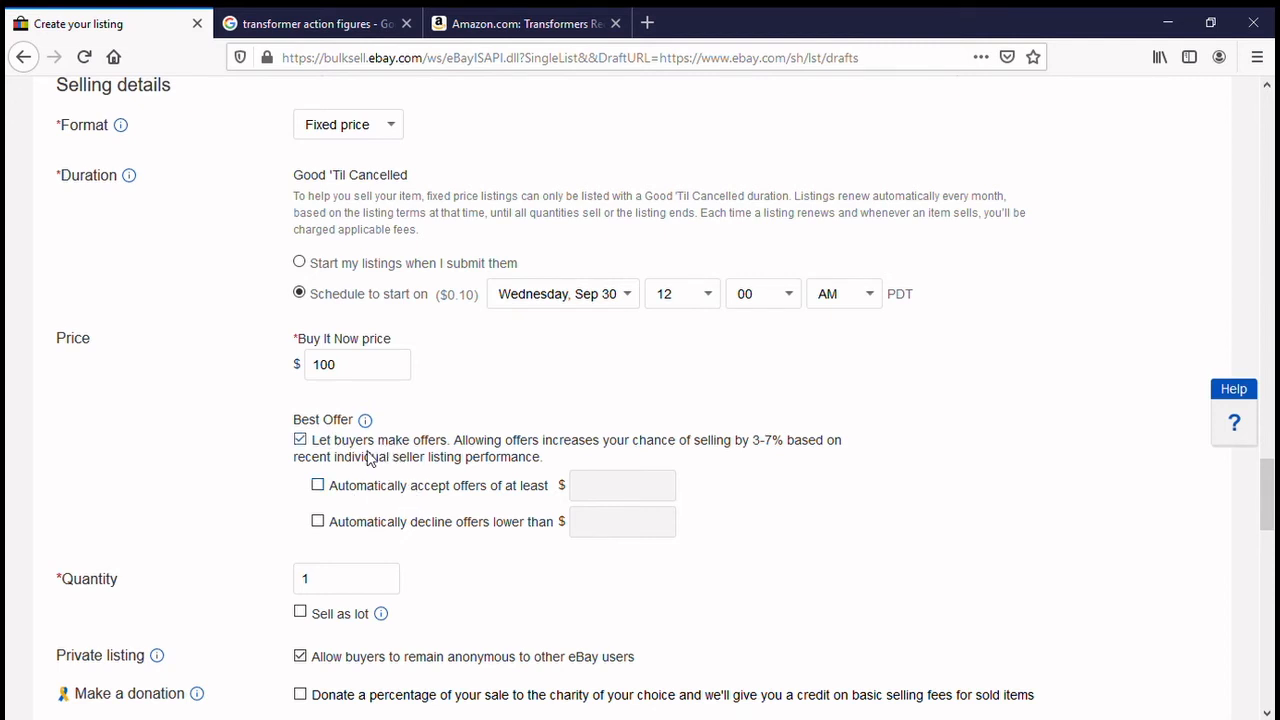
# Enable automatic acceptance of offers of at least $70.
pyautogui.click(320, 490)
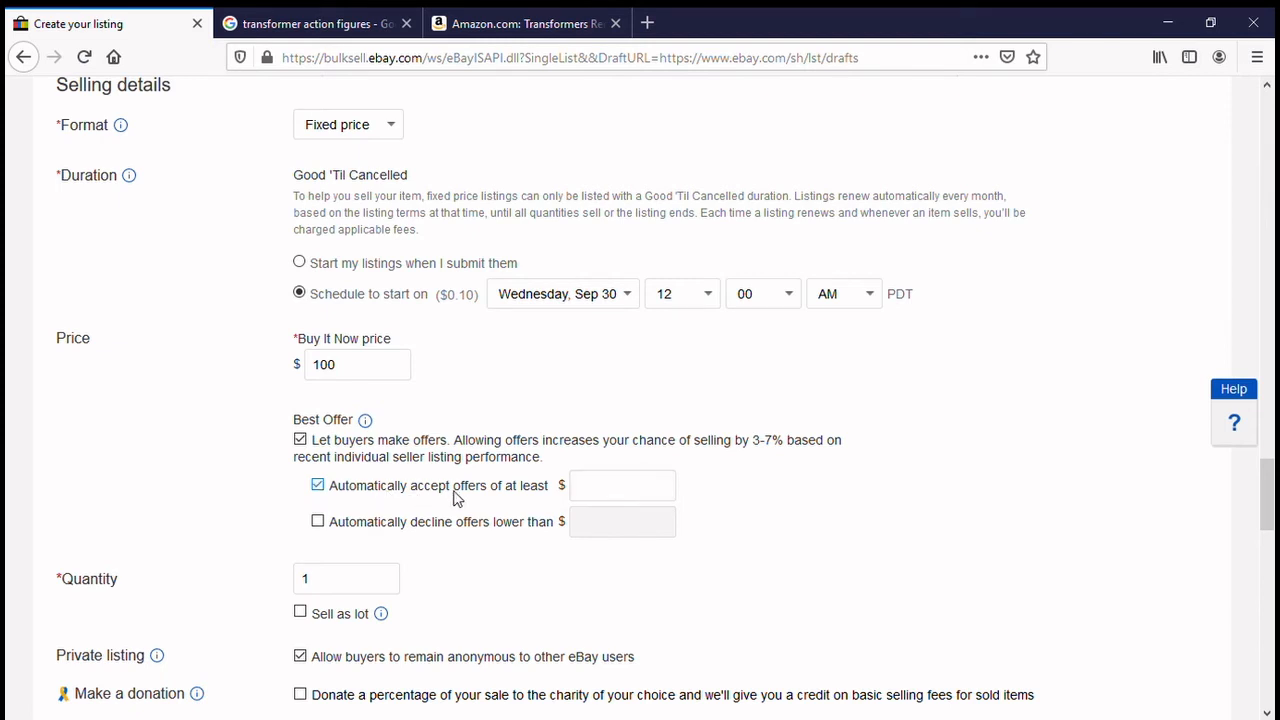
pyautogui.click(612, 496)
pyautogui.click(655, 490)
pyautogui.write('70')
# Enable automatic declining of offers lower than $50 and turn off automatic acceptance of offers.
pyautogui.click(320, 523)
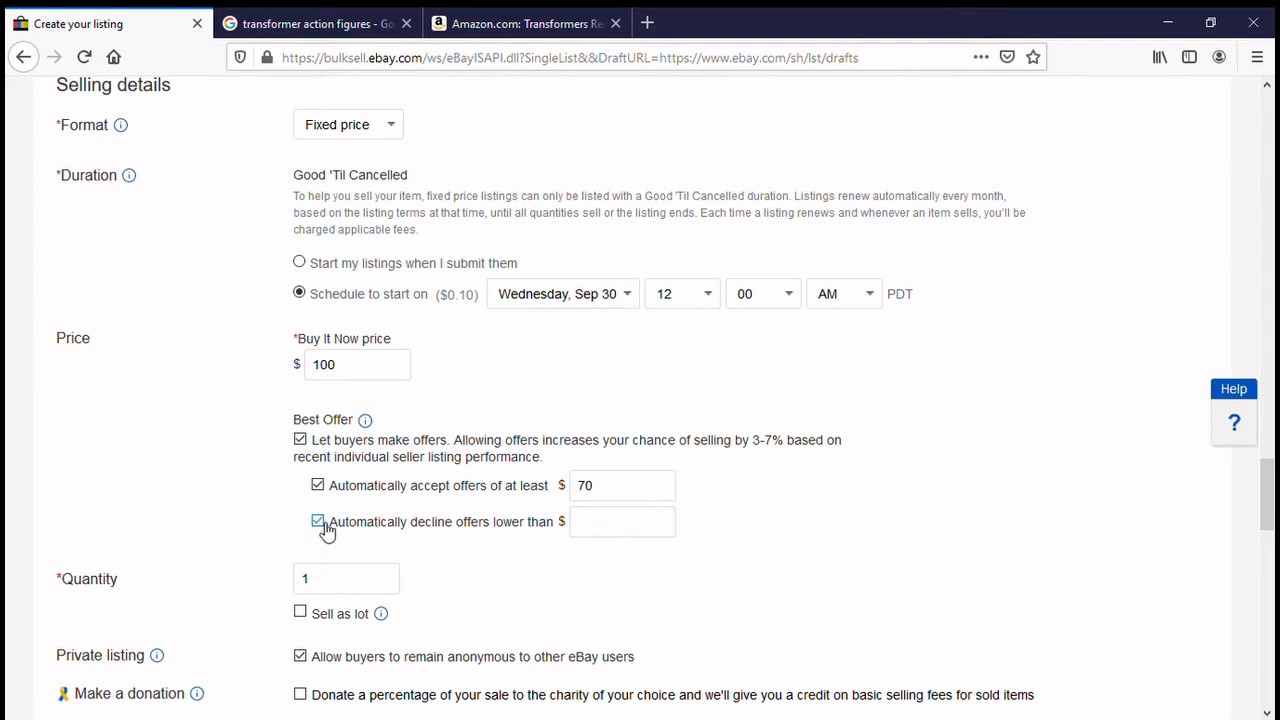
pyautogui.click(596, 533)
pyautogui.write('50')
pyautogui.click(318, 486)
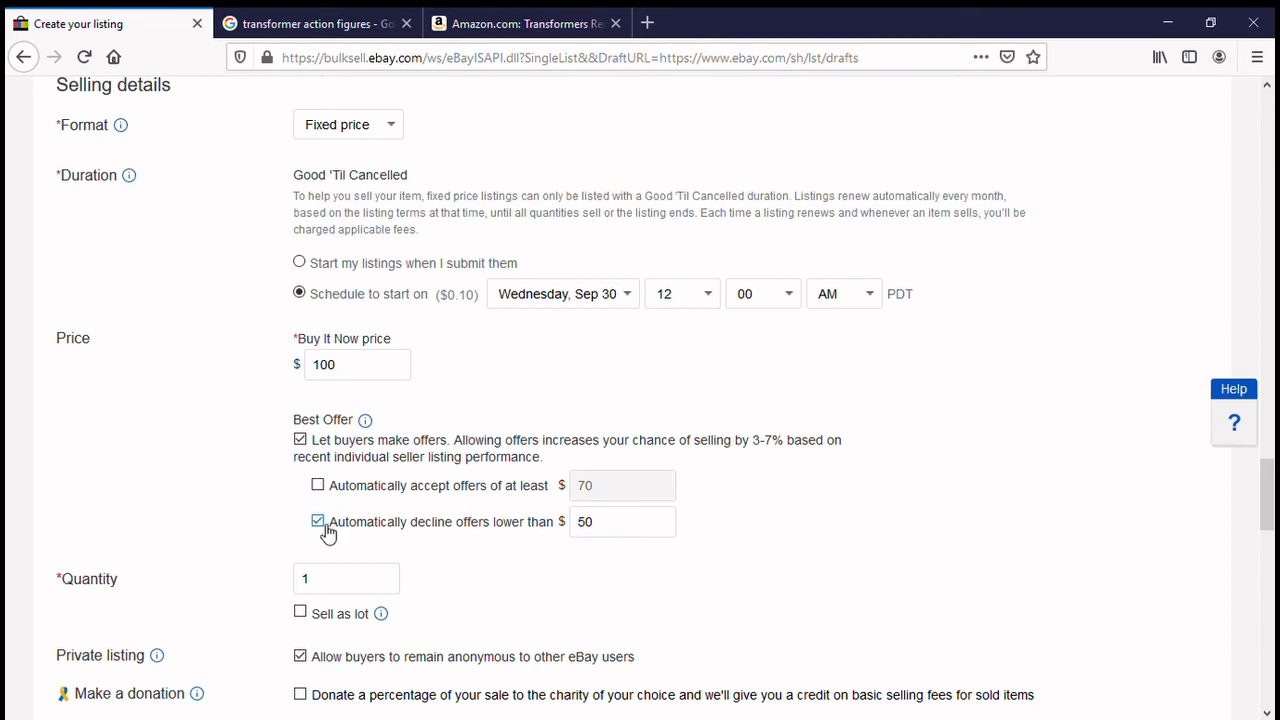
# Turn off automatic declining of low offers in the Best Offer settings.
pyautogui.click(323, 522)
pyautogui.click(326, 526)
pyautogui.click(324, 524)
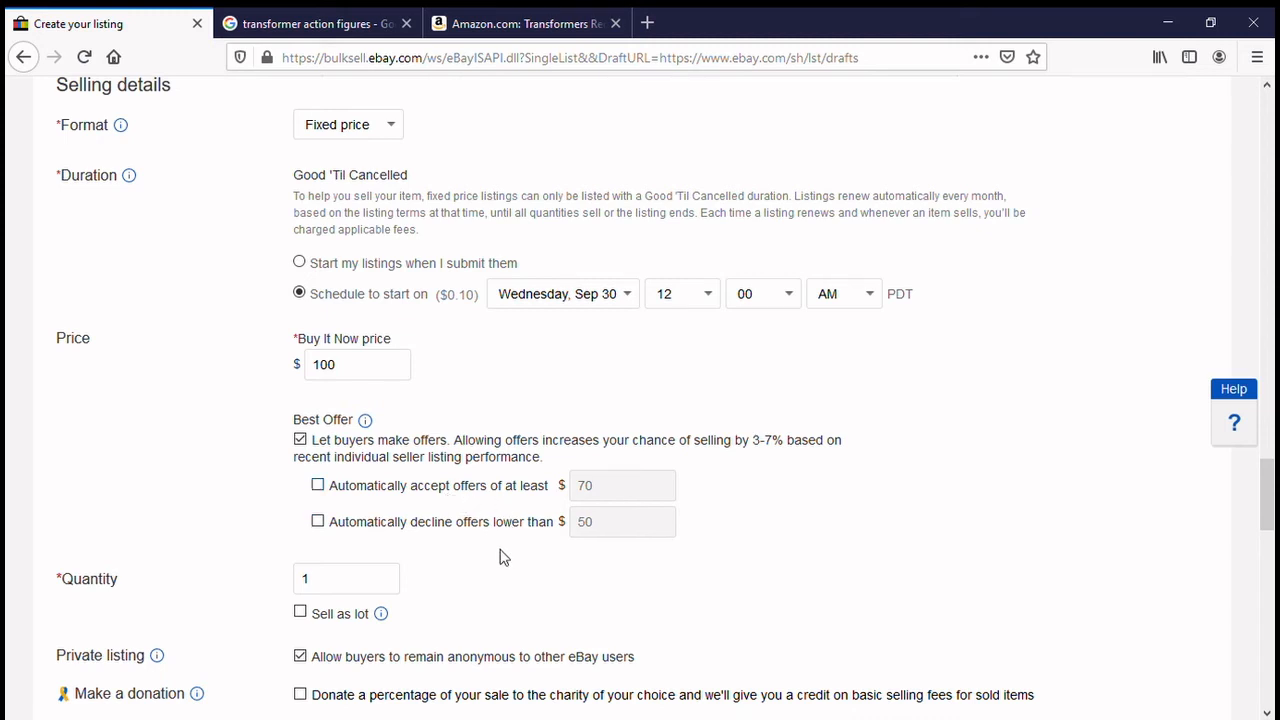
# Set the listing's quantity to 100.
pyautogui.click(370, 580)
pyautogui.scroll(-3, 850, 562)
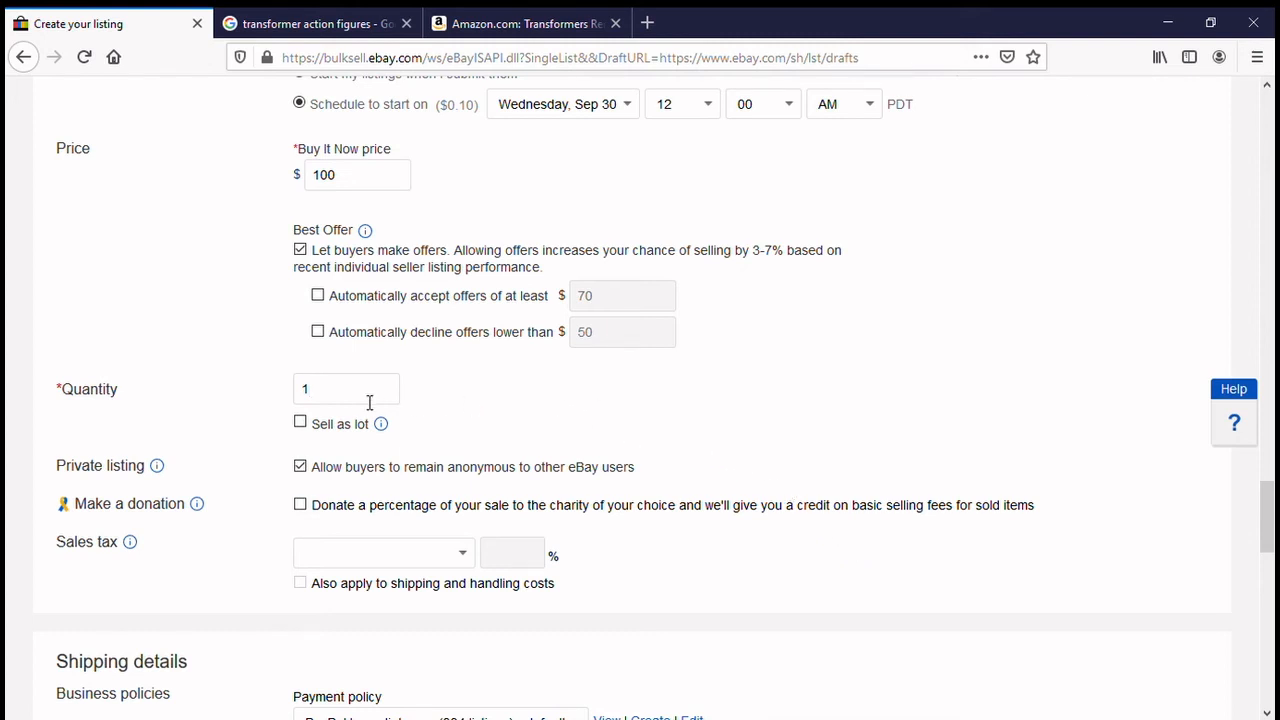
pyautogui.scroll(4, 773, 396)
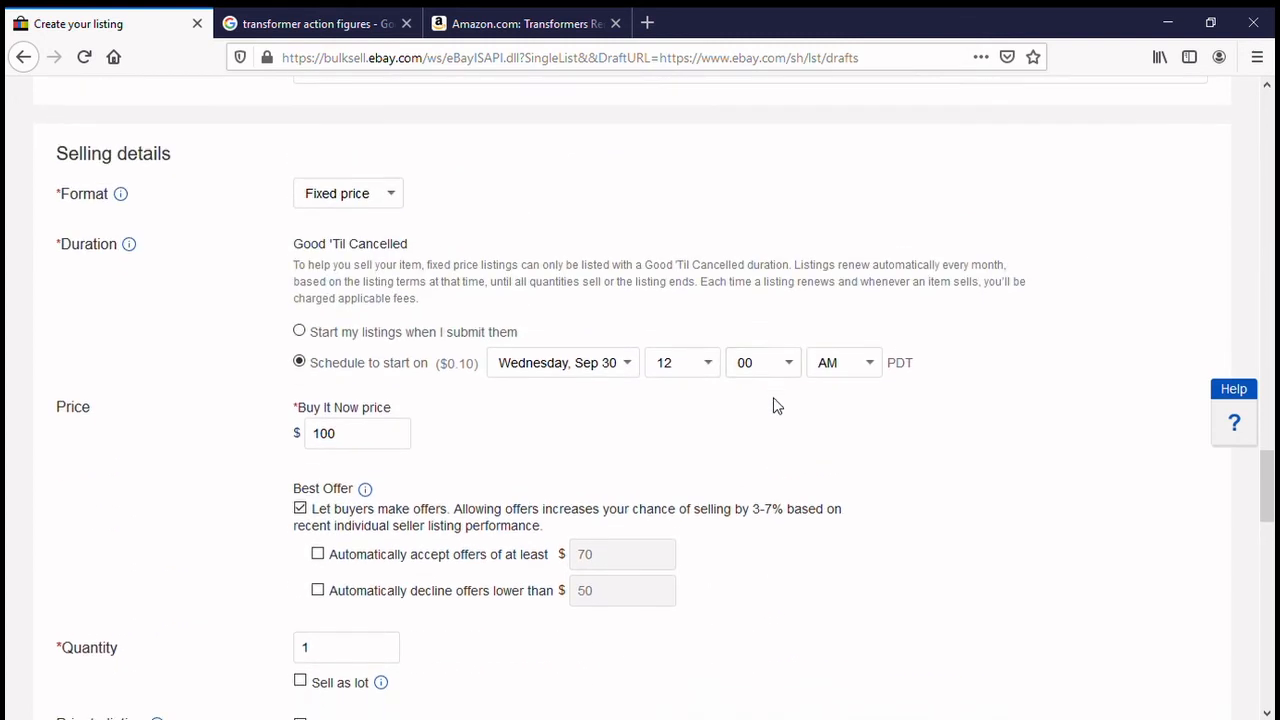
pyautogui.scroll(-4, 773, 397)
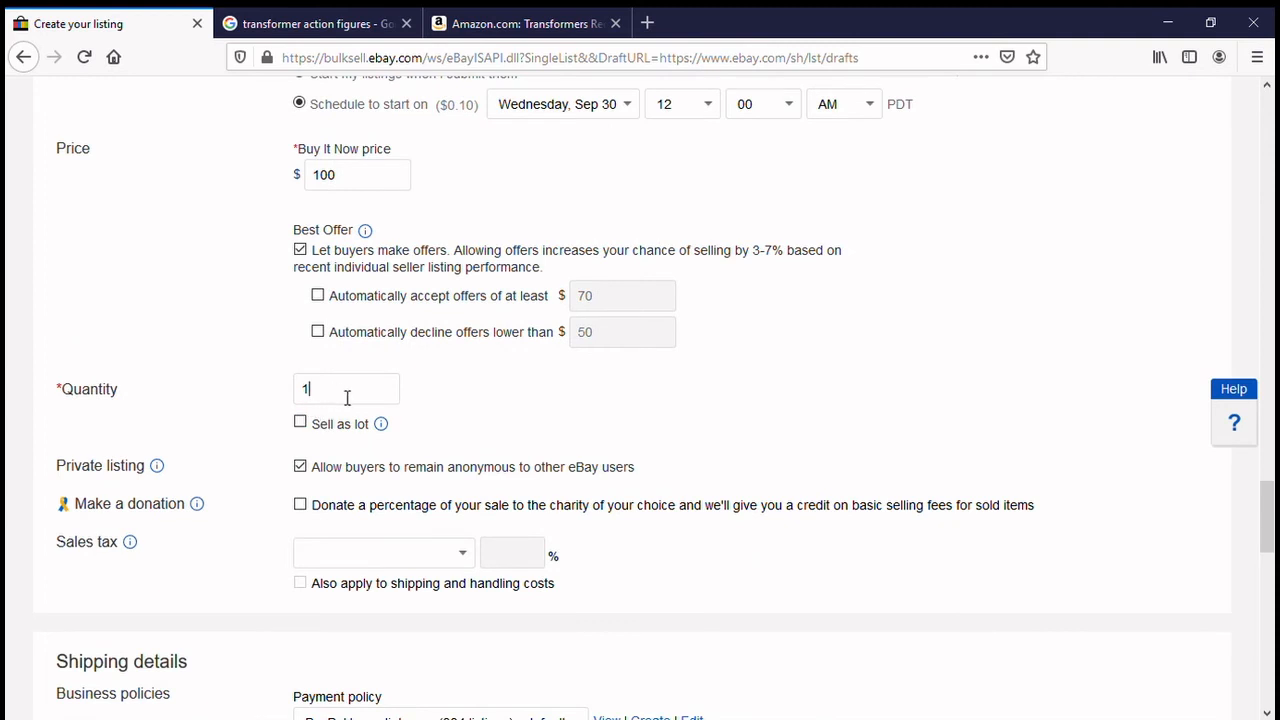
pyautogui.write('00')
pyautogui.click(510, 414)
pyautogui.click(354, 185)
pyautogui.click(356, 400)
# Try the Sell as lot option with 10 items in the lot and turn it back off.
pyautogui.click(302, 426)
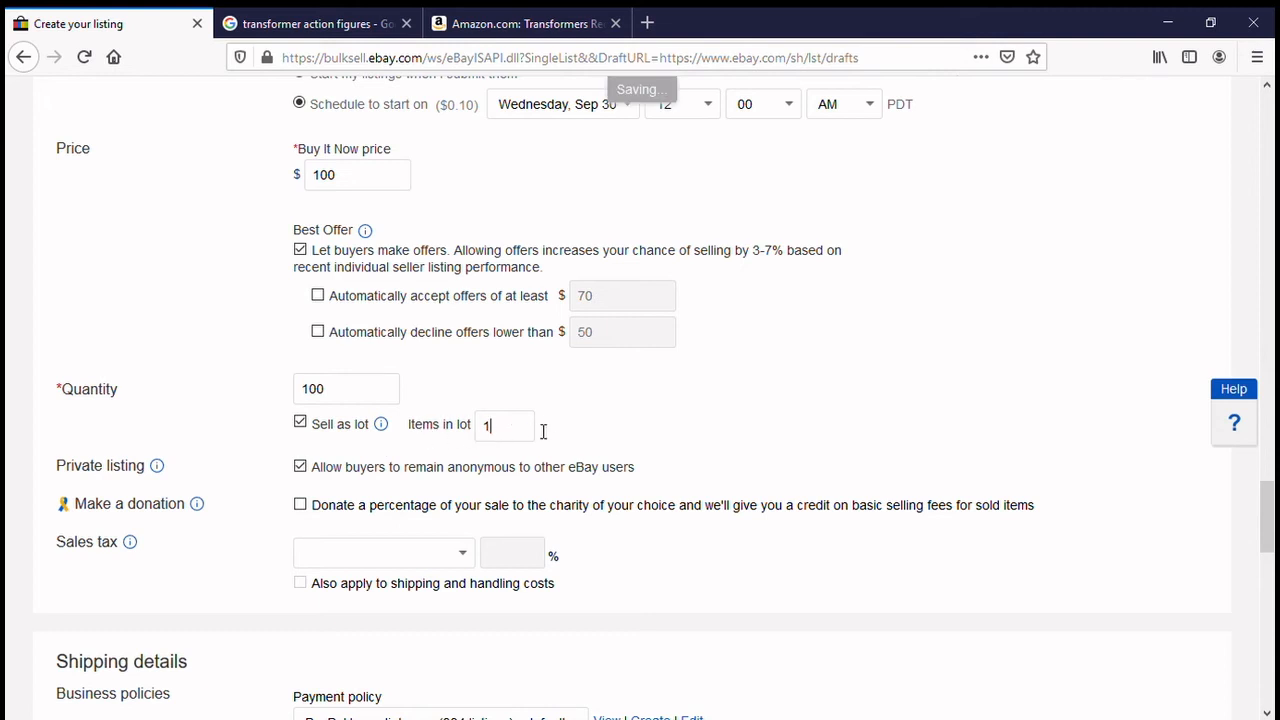
pyautogui.write('0')
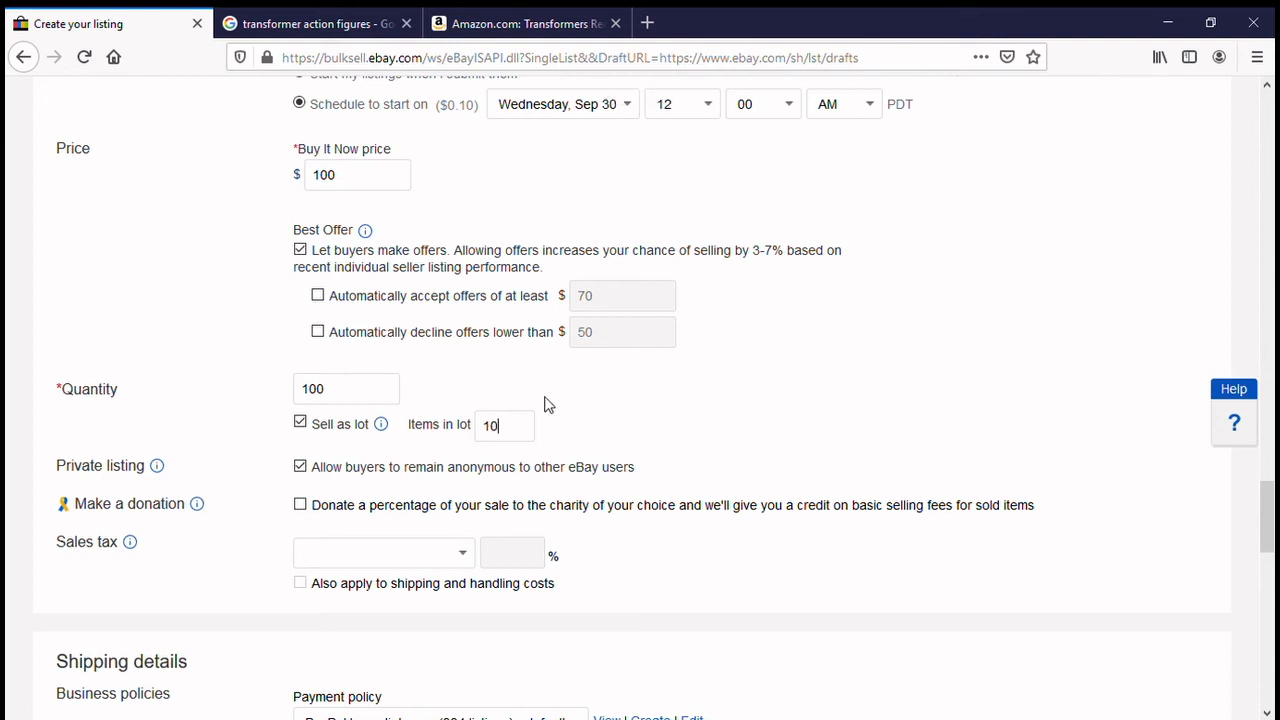
pyautogui.click(389, 428)
pyautogui.click(301, 424)
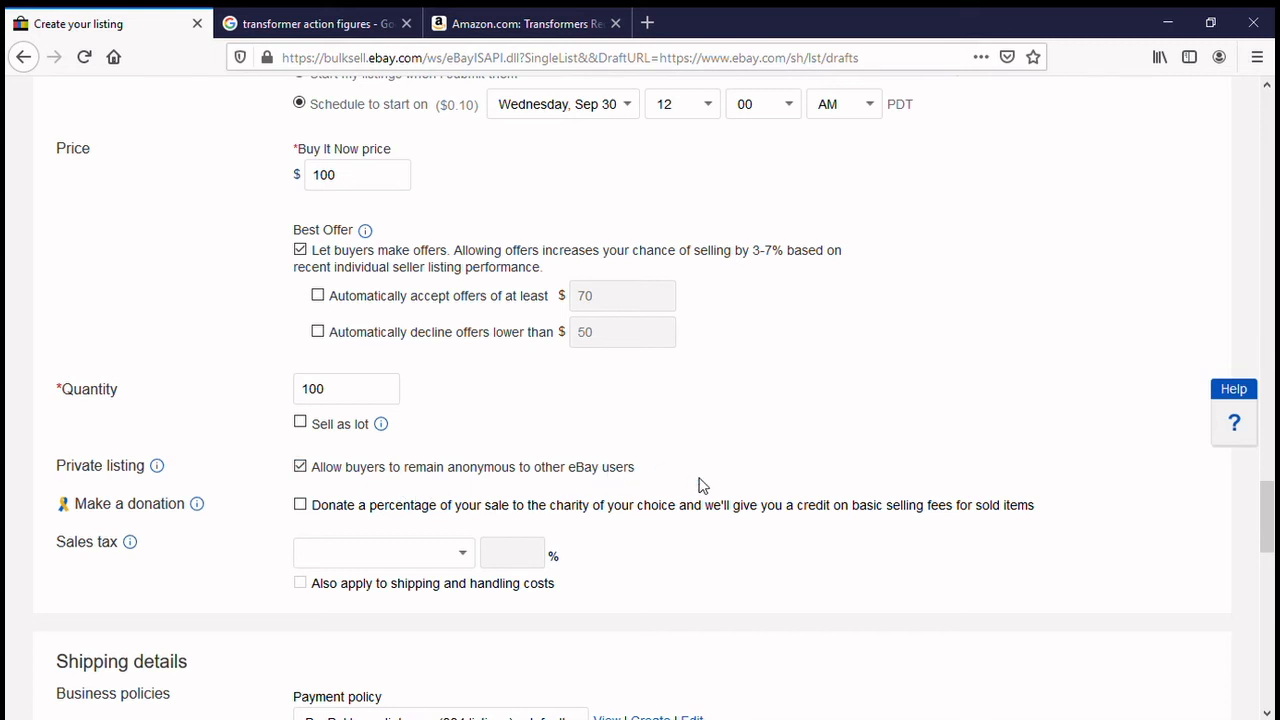
# Show the charity choices for donating a percentage of the sale and turn the donation back off.
pyautogui.scroll(-3, 296, 520)
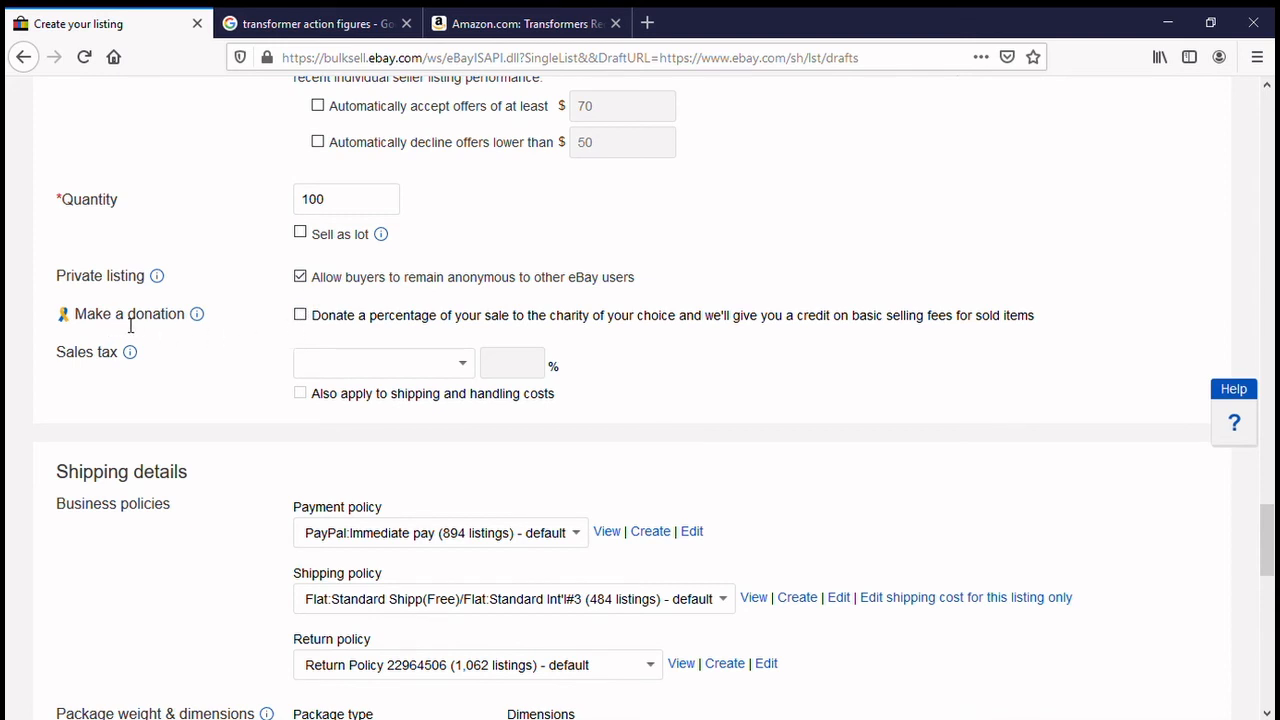
pyautogui.click(301, 316)
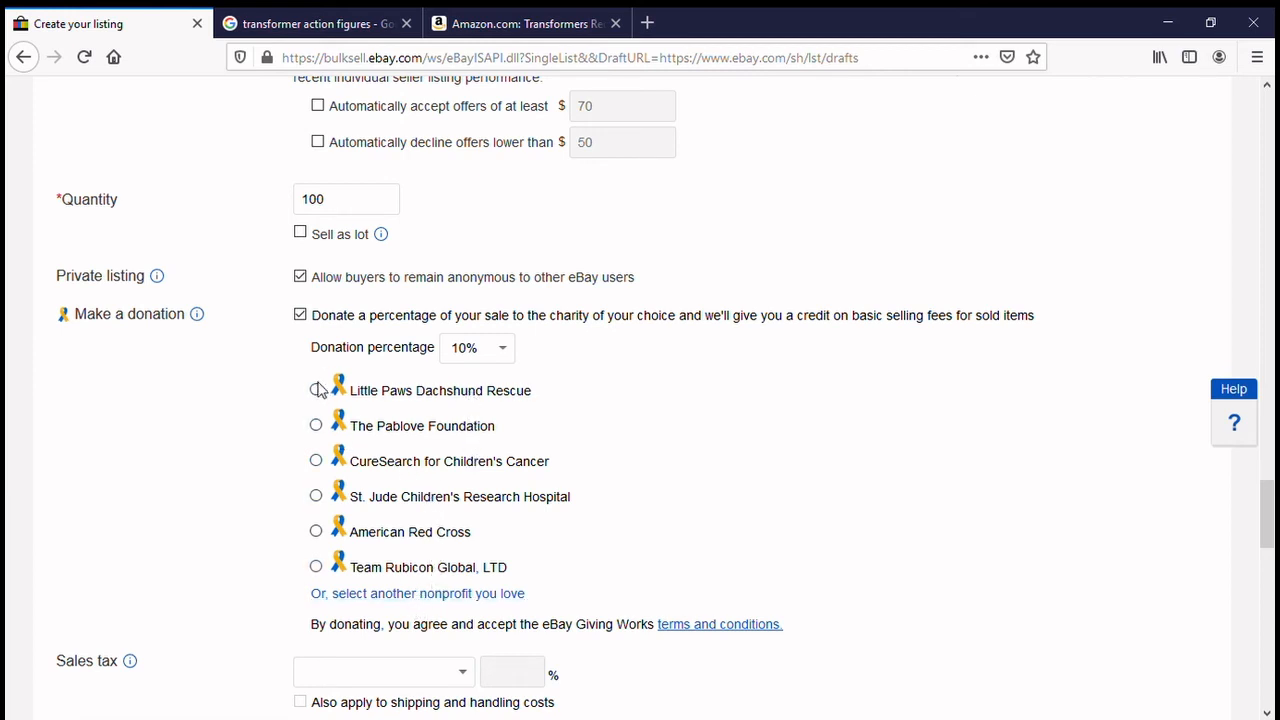
pyautogui.click(302, 316)
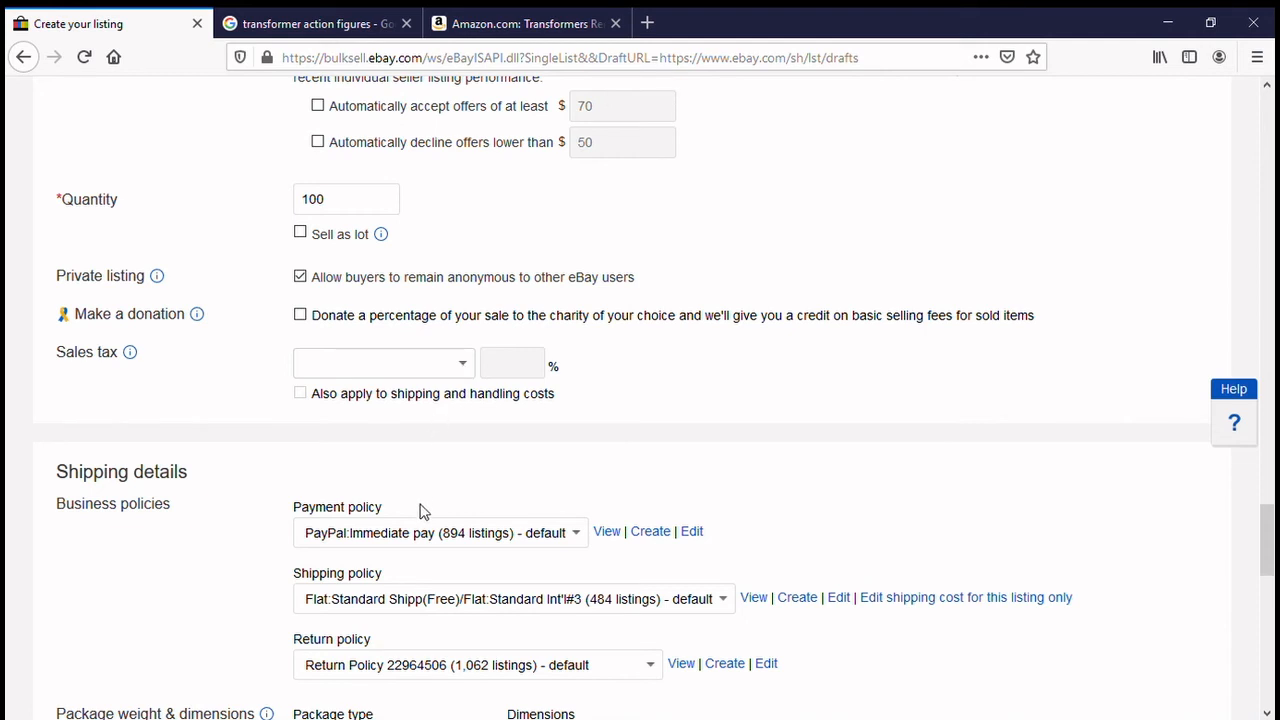
# Review the business policies and package weight and dimensions in the shipping details, and open the item location for editing.
pyautogui.scroll(-3, 522, 449)
pyautogui.scroll(-1, 522, 455)
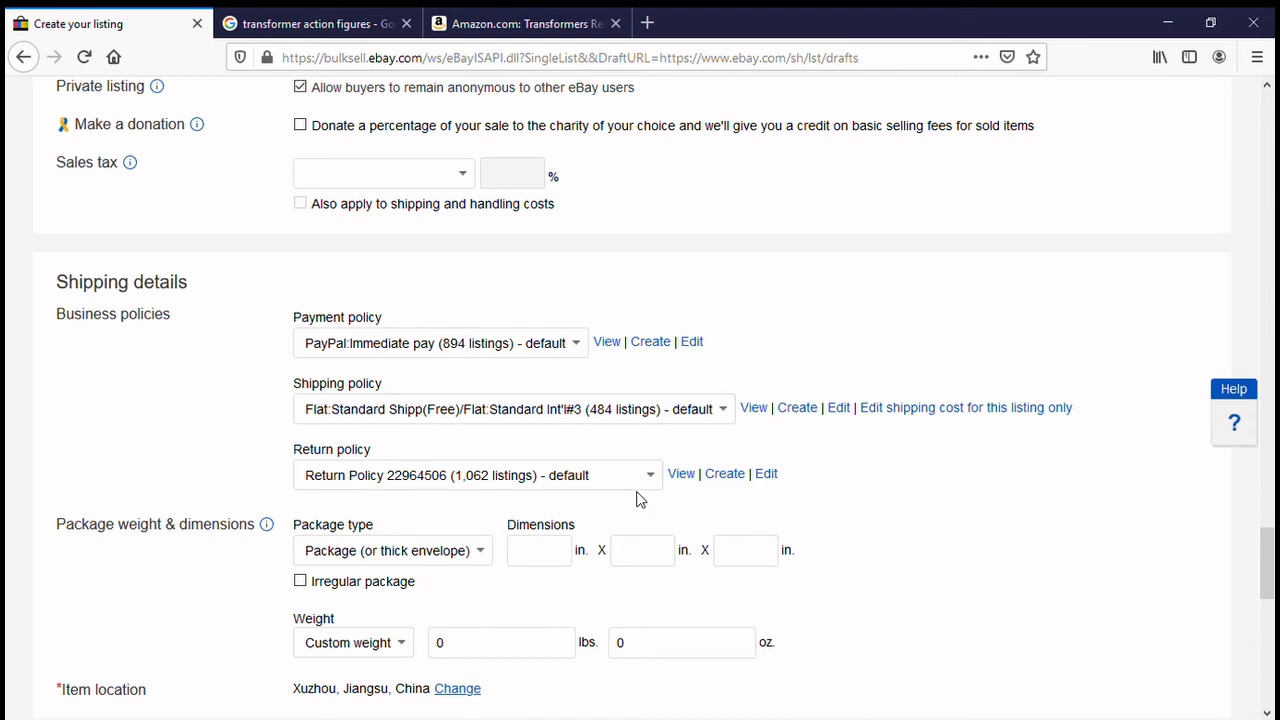
pyautogui.scroll(-2, 637, 497)
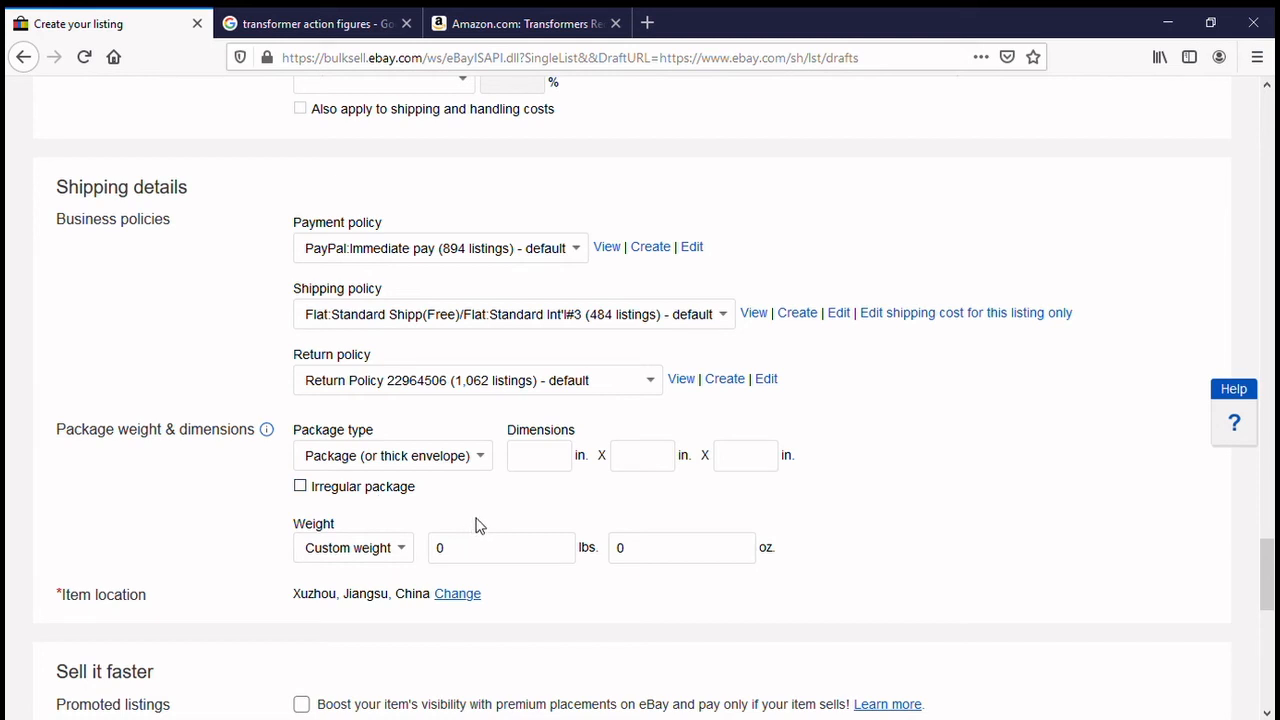
pyautogui.scroll(-1, 478, 526)
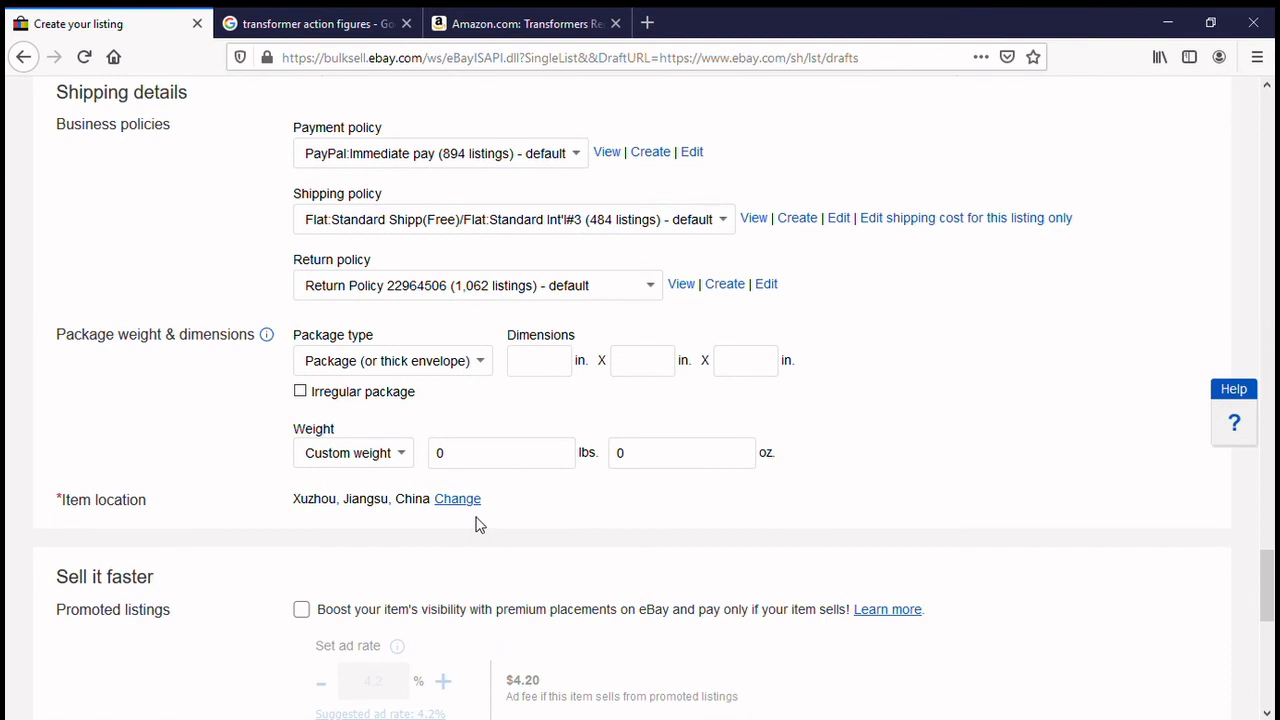
pyautogui.click(557, 372)
pyautogui.click(306, 398)
pyautogui.click(304, 395)
pyautogui.scroll(-2, 532, 520)
pyautogui.scroll(-3, 532, 520)
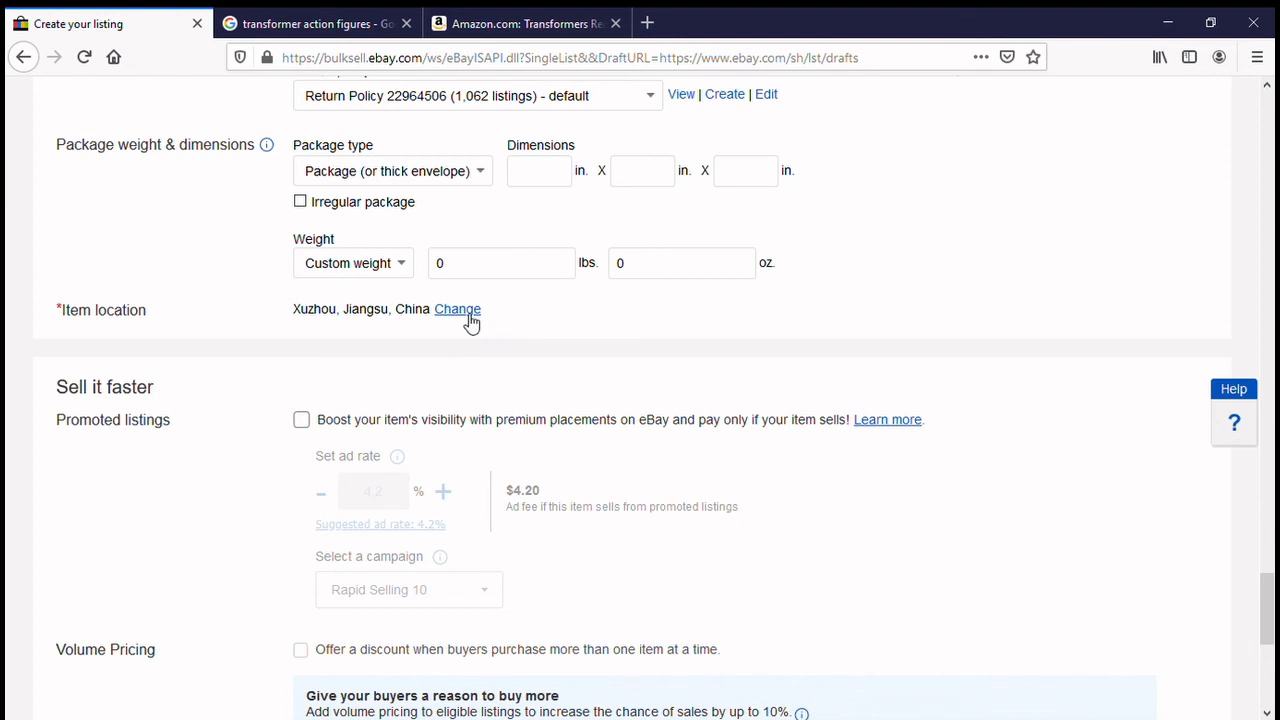
pyautogui.click(468, 311)
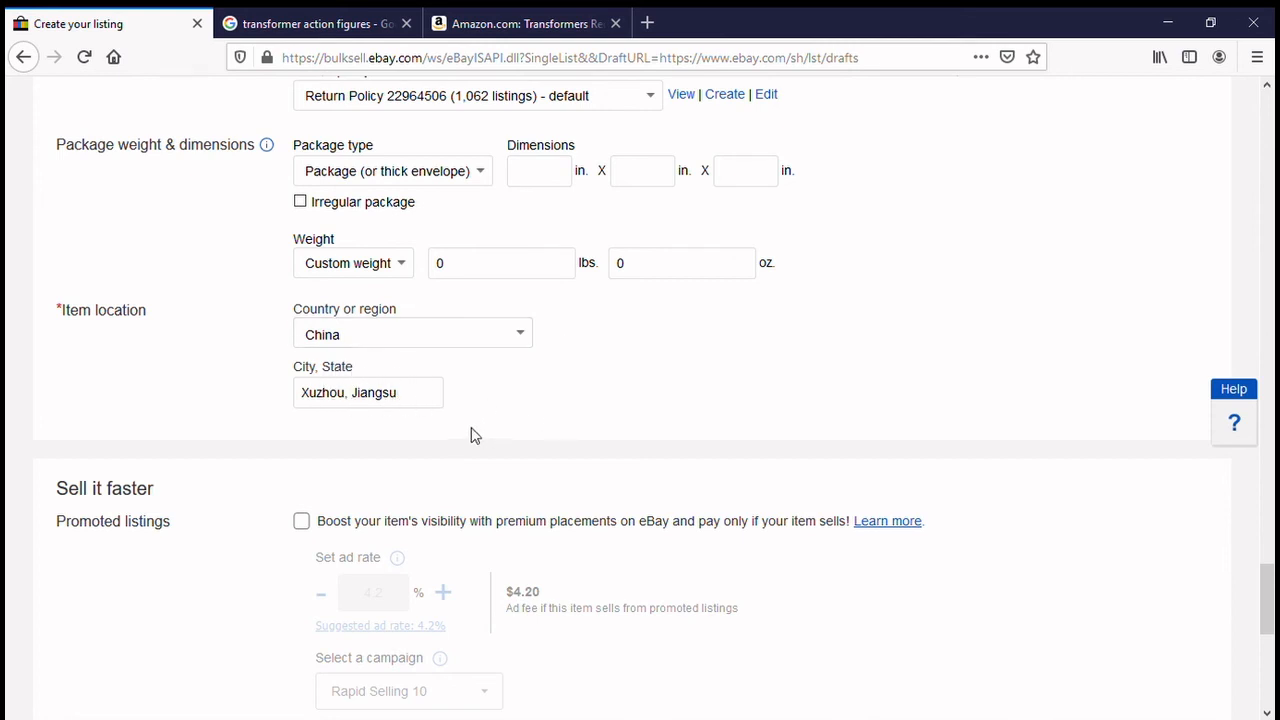
# Enable promoted listings for the item and set the ad rate to 1%.
pyautogui.scroll(-3, 414, 448)
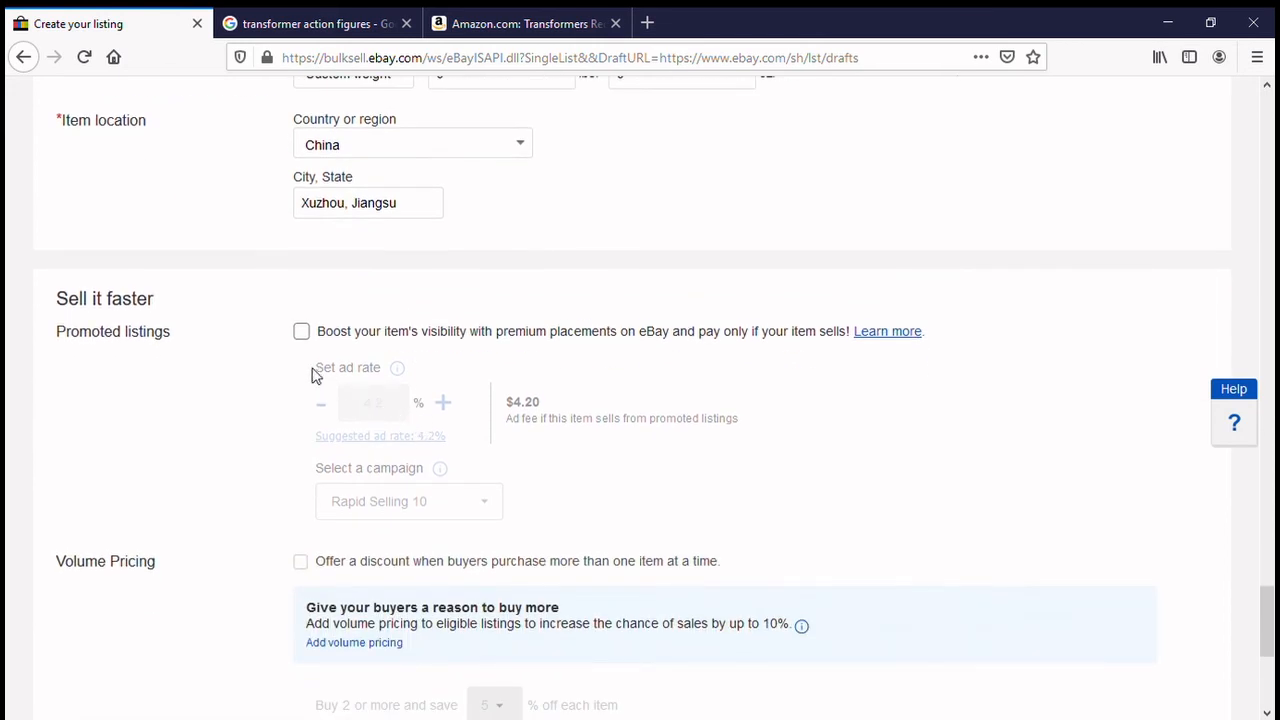
pyautogui.scroll(-3, 315, 380)
pyautogui.scroll(3, 329, 403)
pyautogui.click(301, 334)
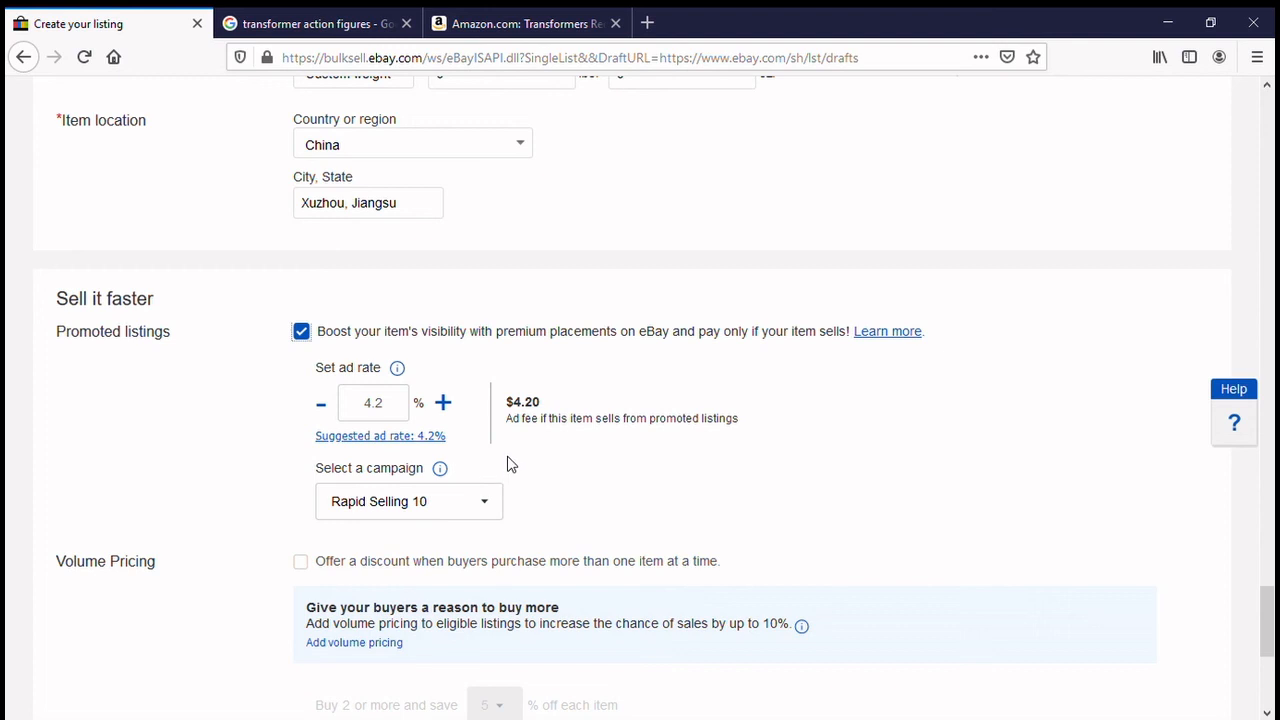
pyautogui.click(398, 420)
pyautogui.moveTo(398, 420); pyautogui.dragTo(280, 403)
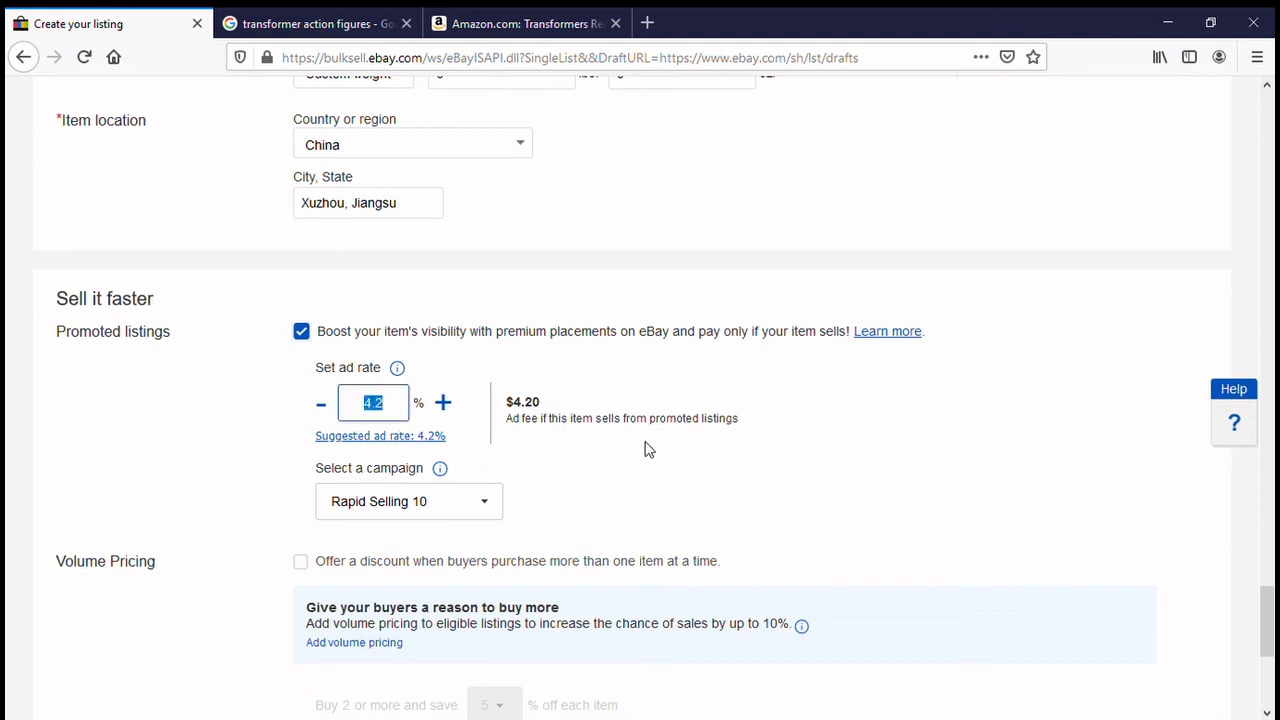
pyautogui.write('1')
pyautogui.click(790, 430)
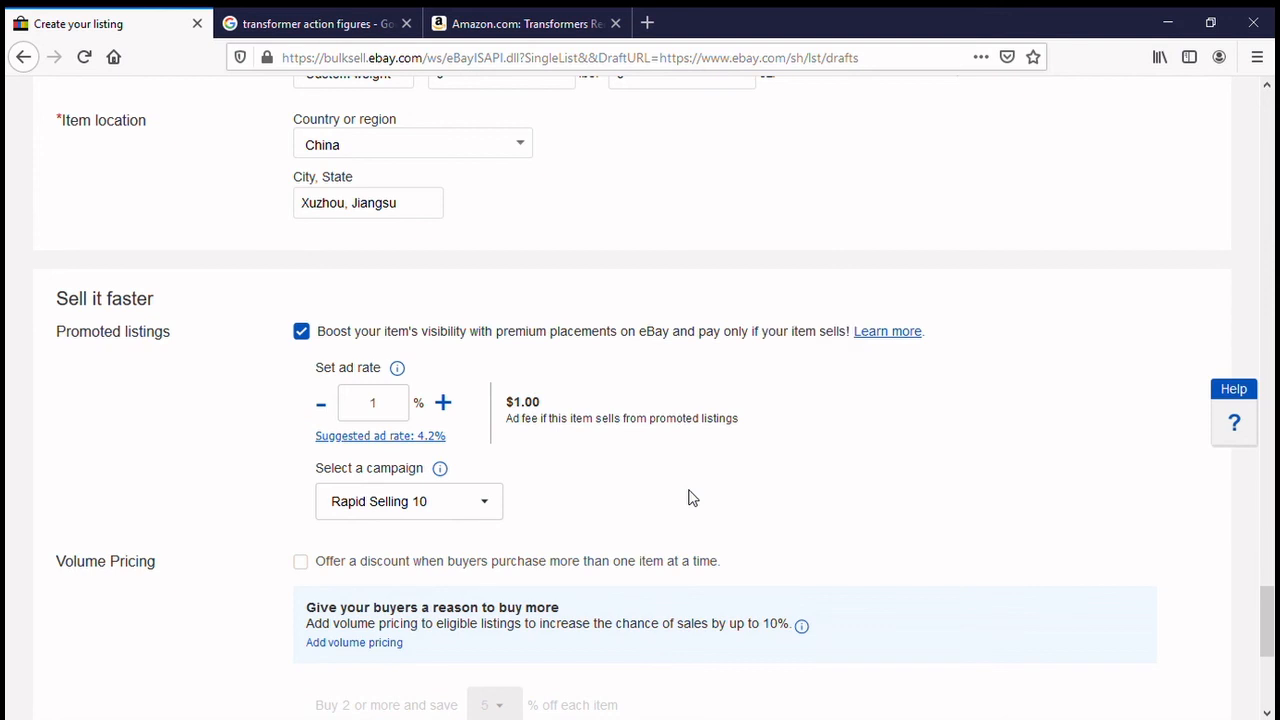
# Enable volume pricing with 5% off for 2 or more items, 15% for 3 or more and 20% for 4 or more.
pyautogui.scroll(-3, 634, 543)
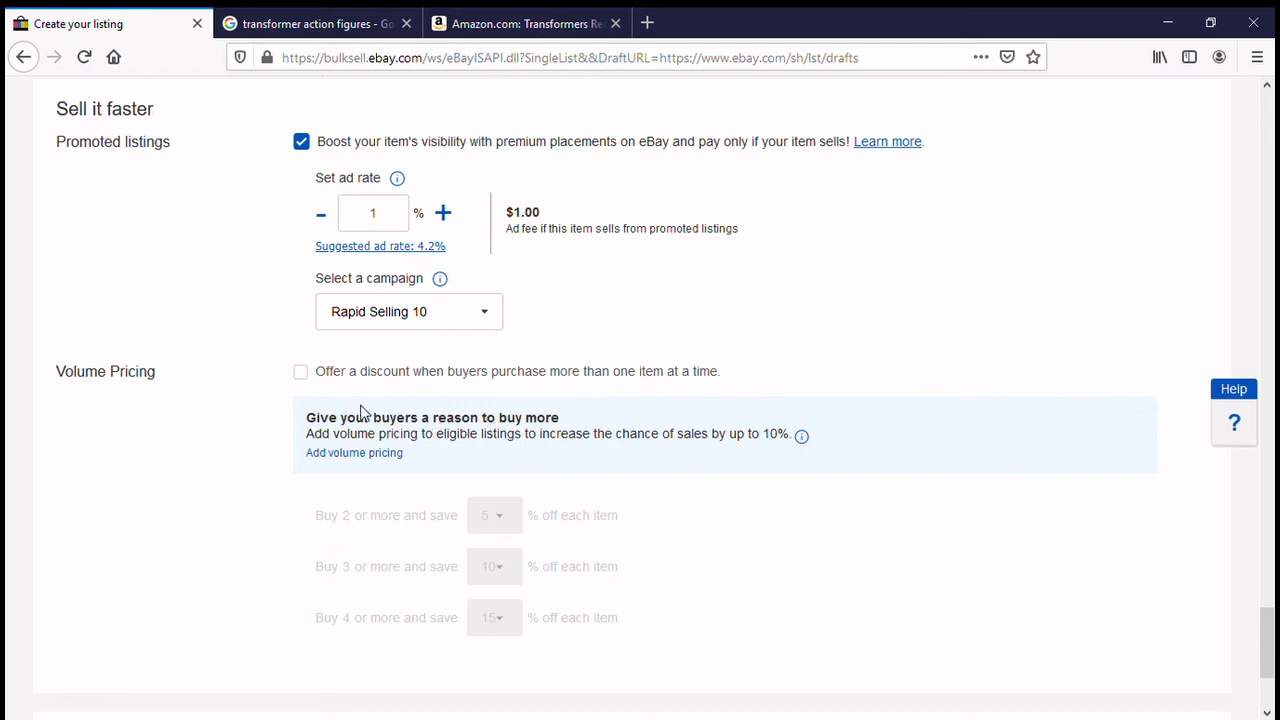
pyautogui.click(300, 372)
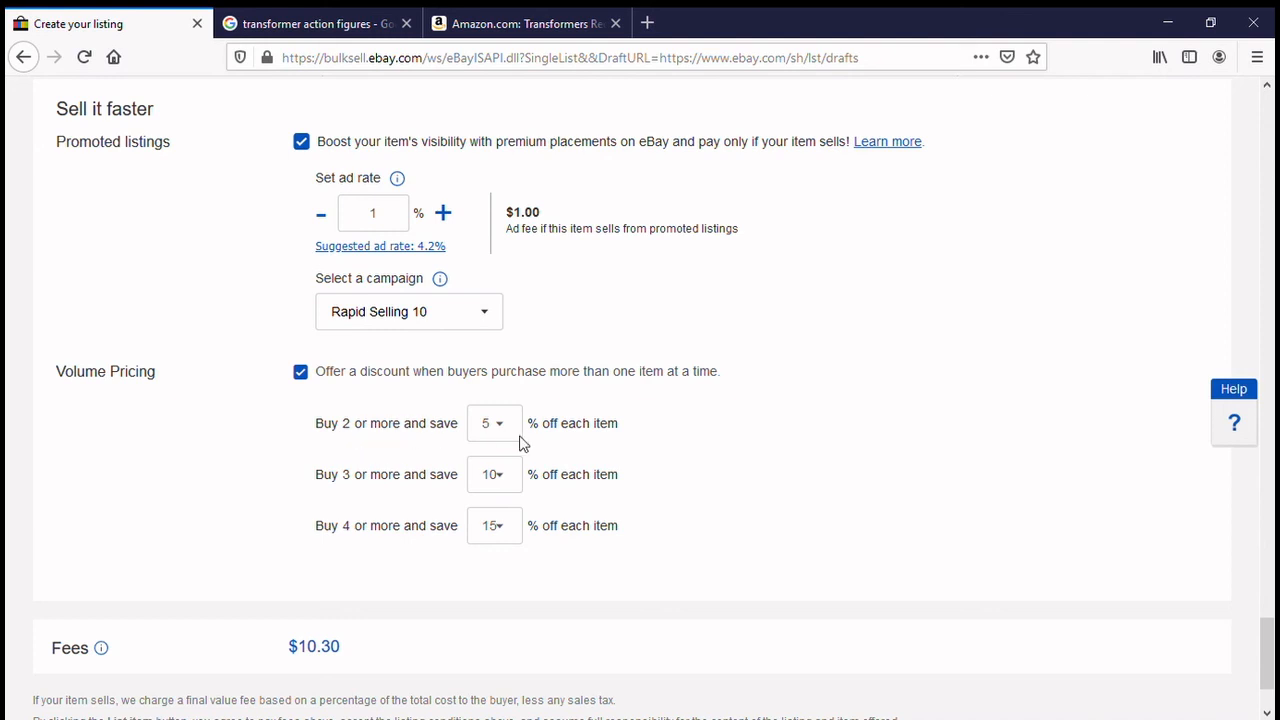
pyautogui.click(489, 430)
pyautogui.click(506, 480)
pyautogui.press('Down')
pyautogui.click(497, 531)
pyautogui.press('Down')
pyautogui.click(794, 470)
pyautogui.scroll(-2, 749, 510)
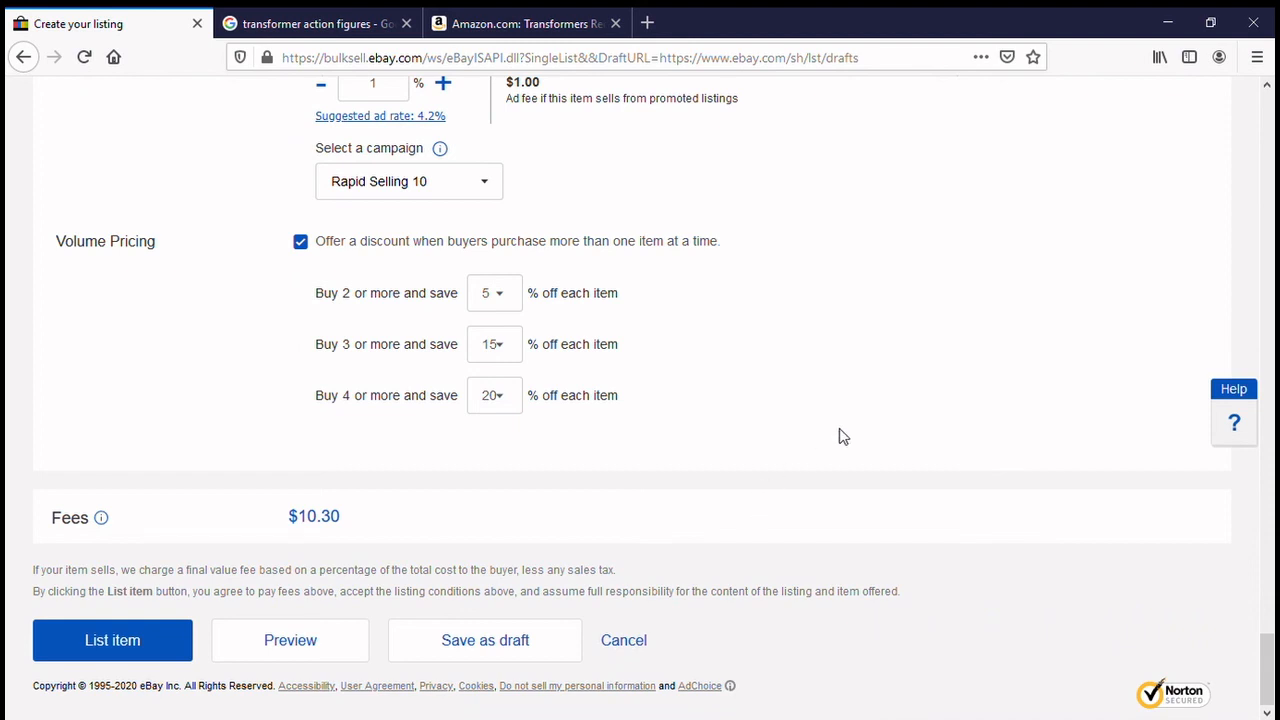
# Read the help for the listing fees and review the breakdown of the total fee.
pyautogui.scroll(4, 843, 431)
pyautogui.moveTo(1268, 585); pyautogui.dragTo(1268, 640)
pyautogui.click(104, 520)
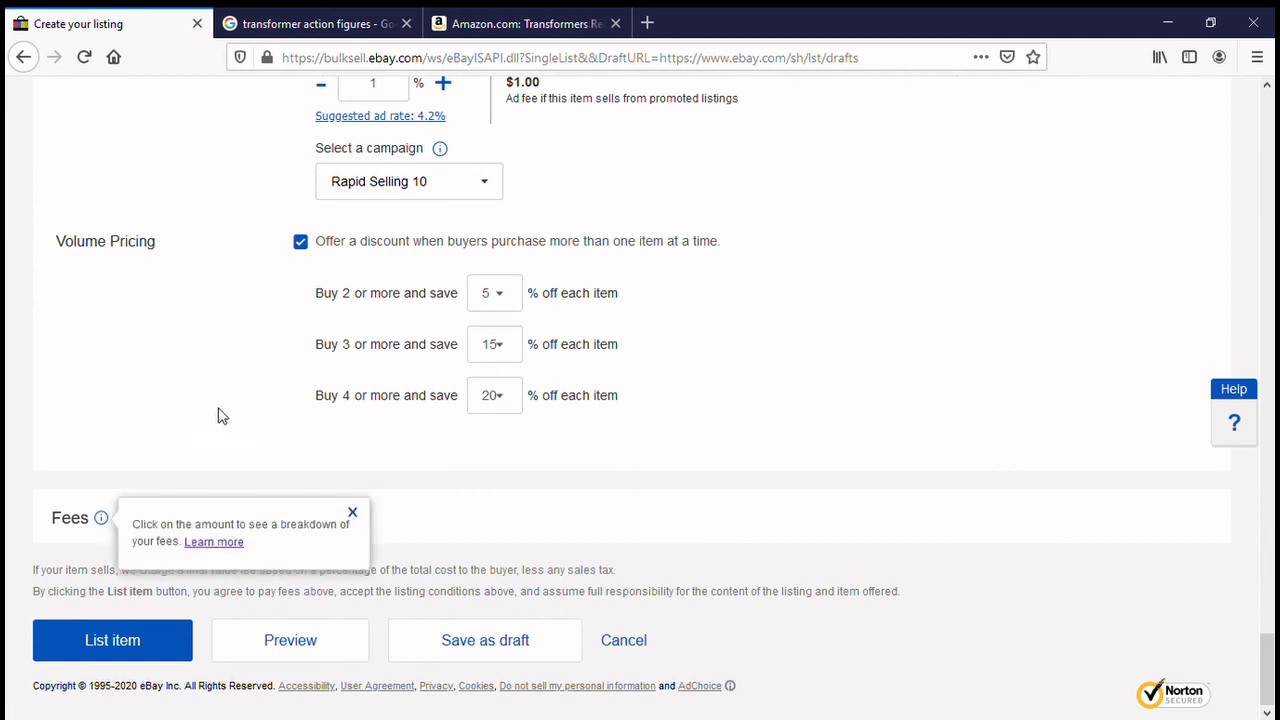
pyautogui.click(350, 516)
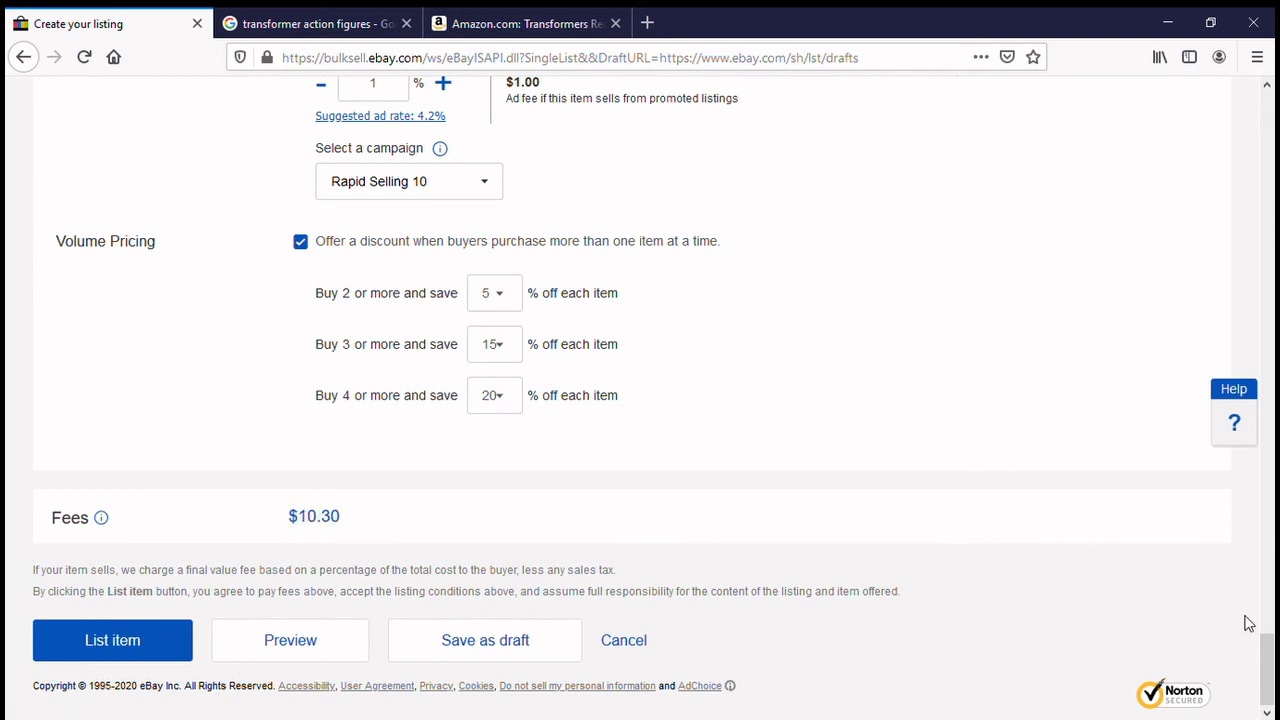
pyautogui.click(330, 517)
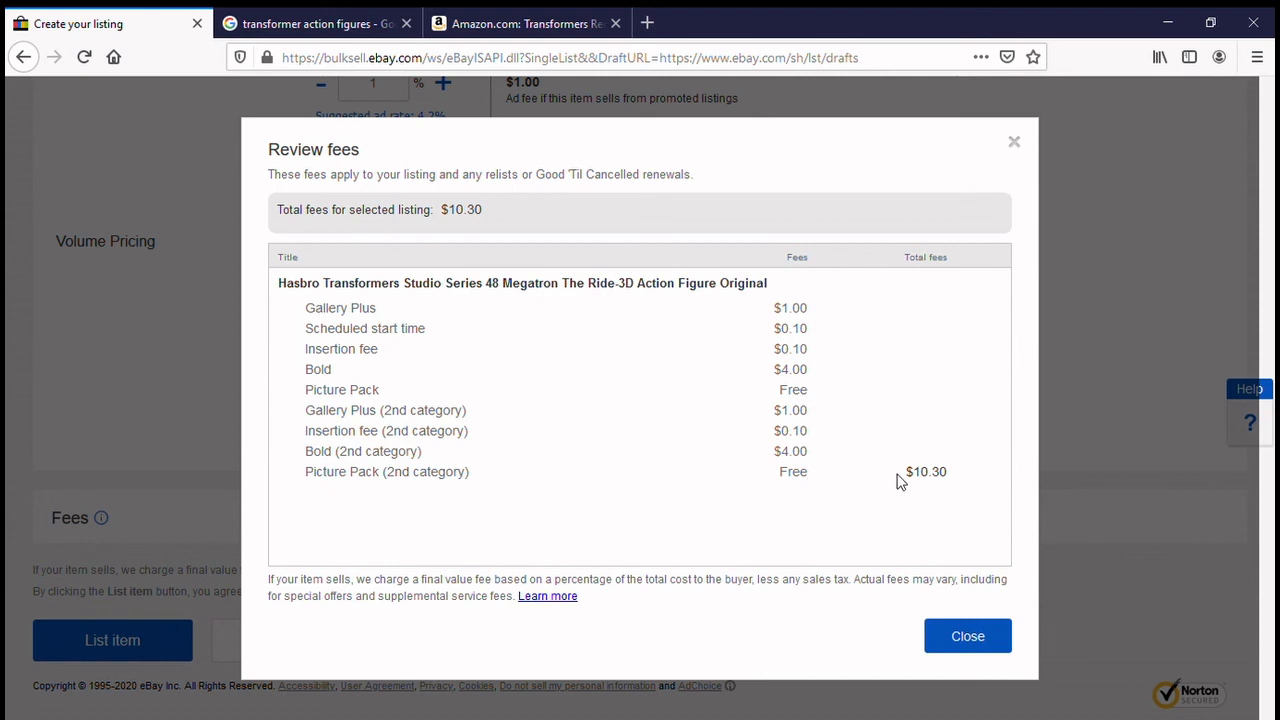
pyautogui.click(962, 634)
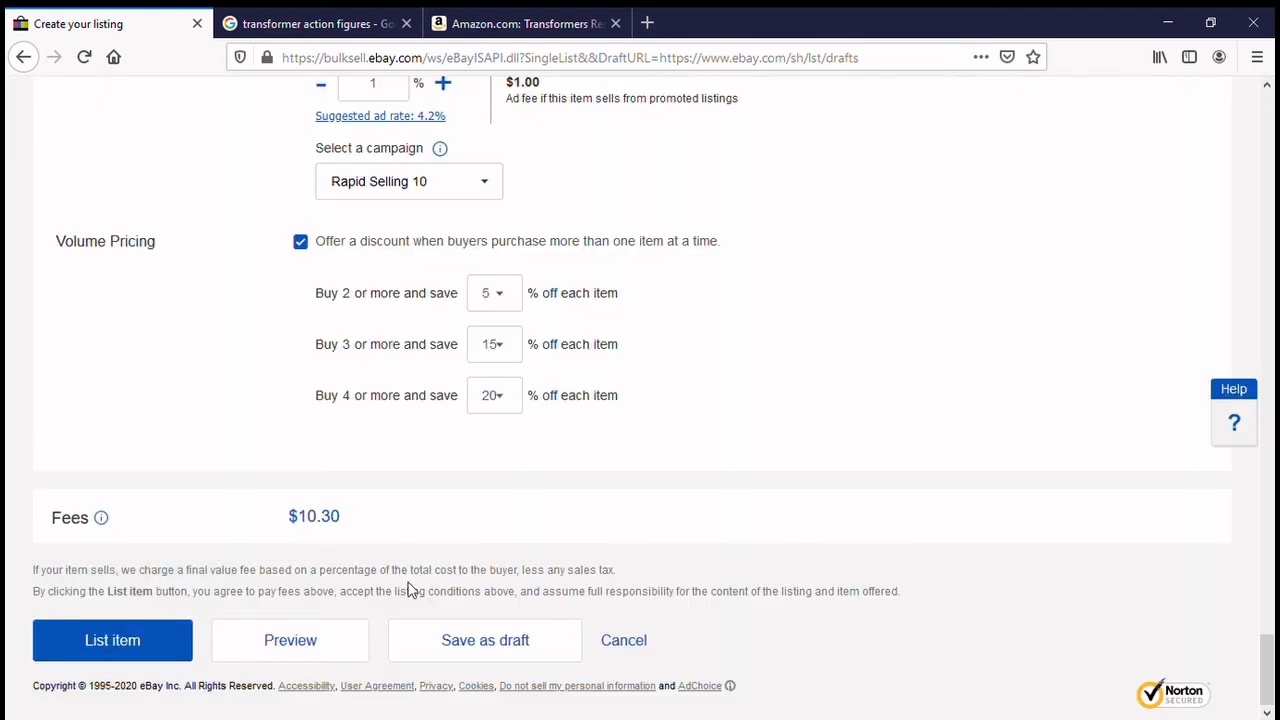